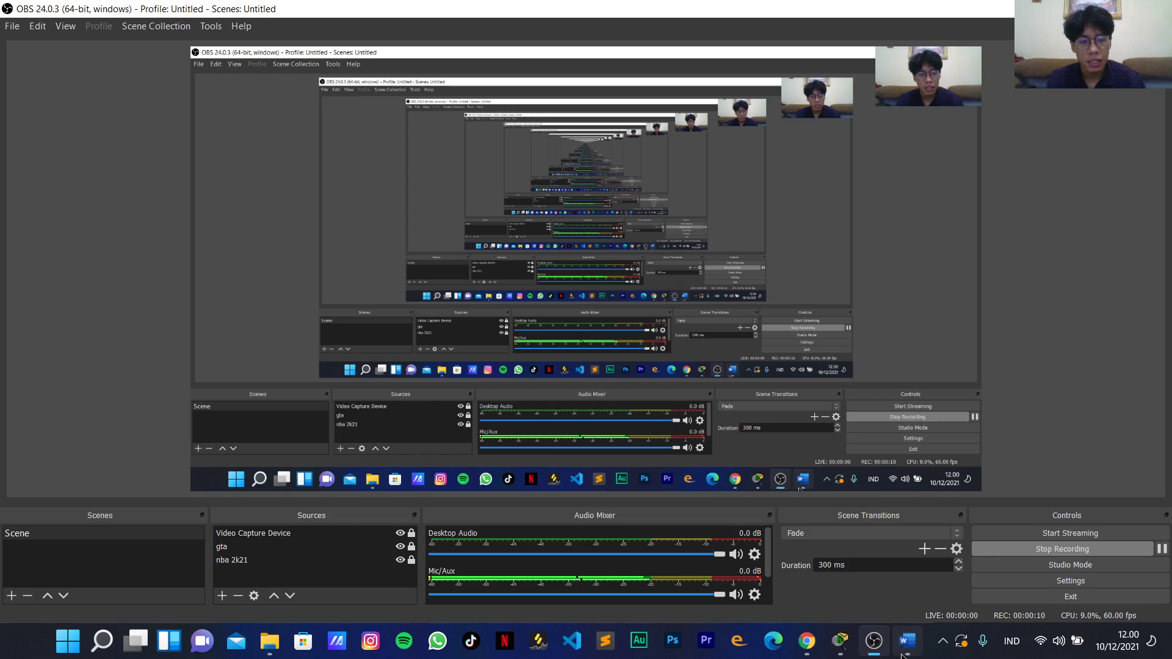
View the lab report's cover page in Word and switch to the Configure NAT for IPv4 activity in Cisco Packet Tracer.
click(907, 641)
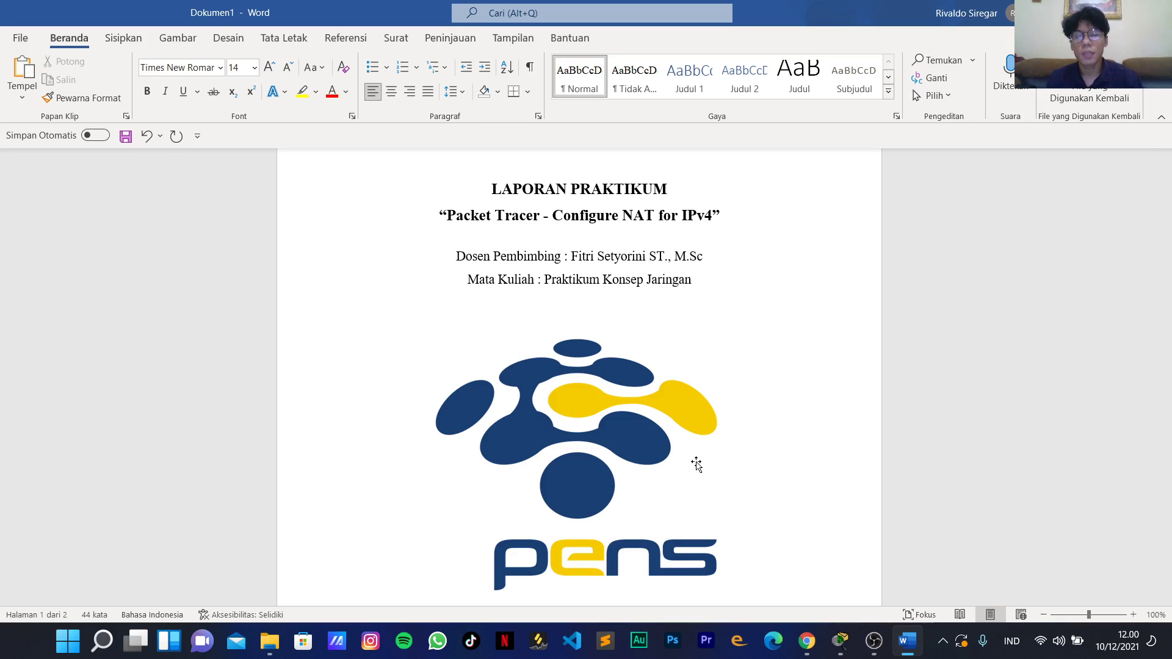
scroll(696, 467, down, 3)
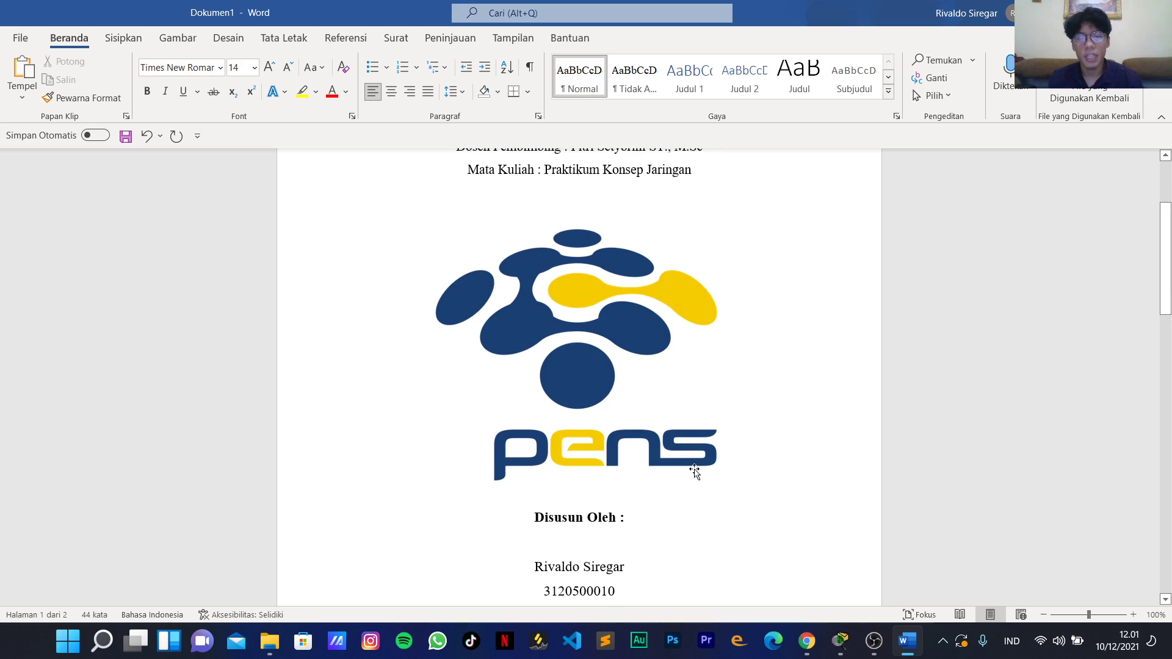
mouse_move(840, 642)
click(952, 560)
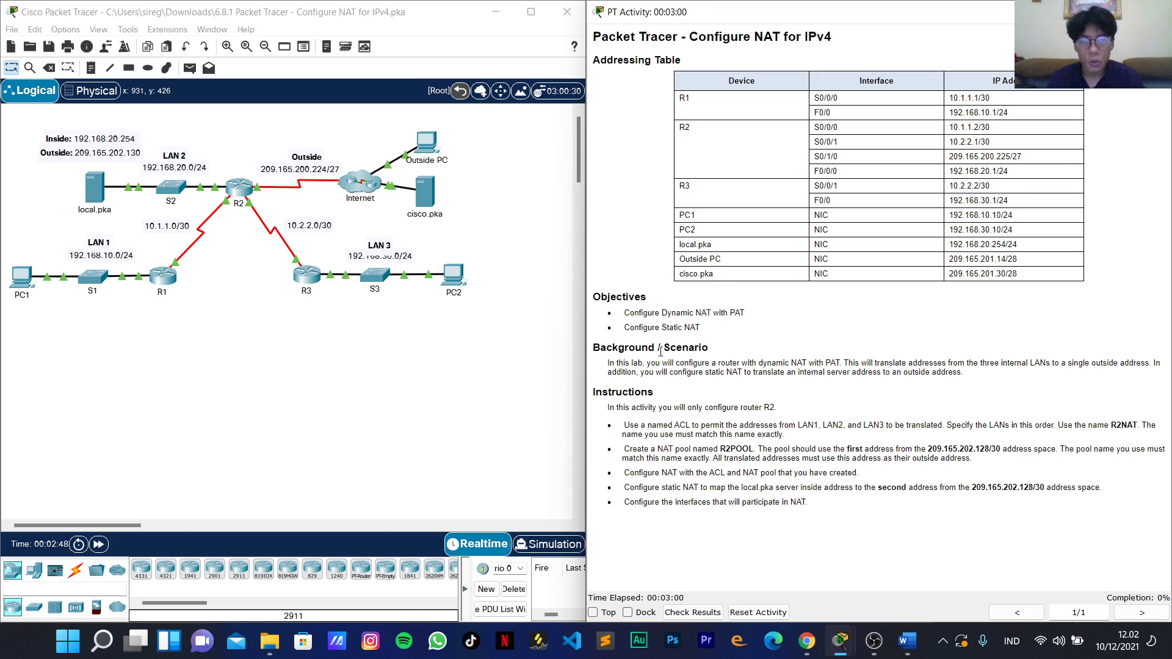
Draw an unfilled black-outlined ellipse around router R2 in the topology and return to the selection tool.
click(148, 68)
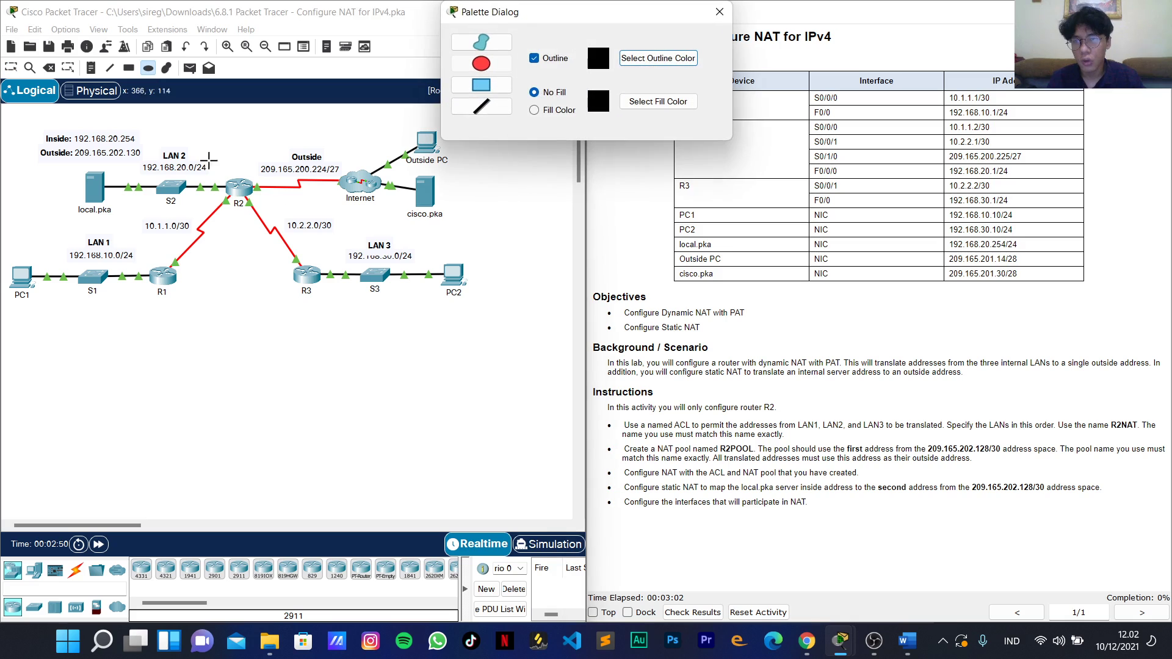
drag(205, 159, 292, 234)
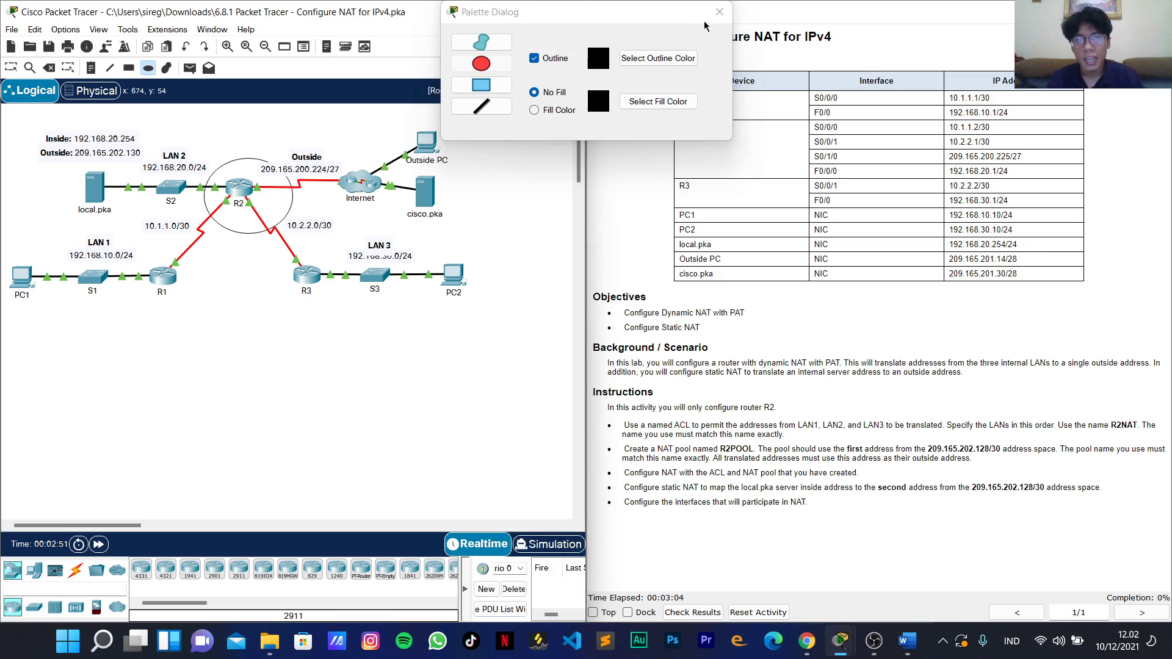
click(720, 12)
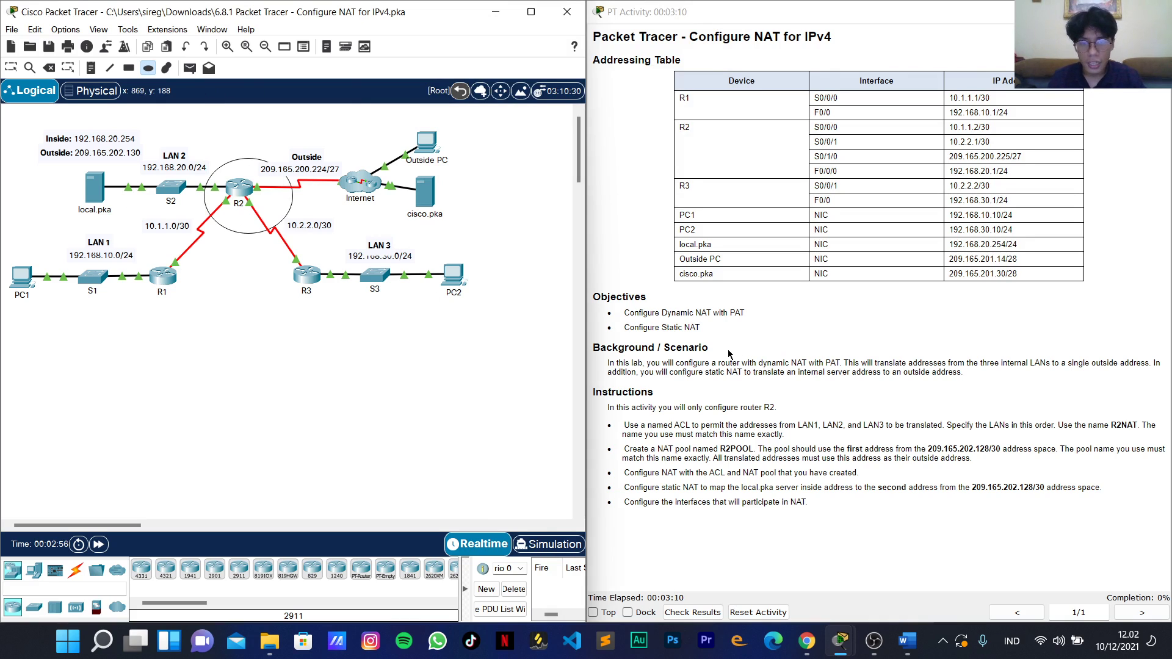
click(11, 68)
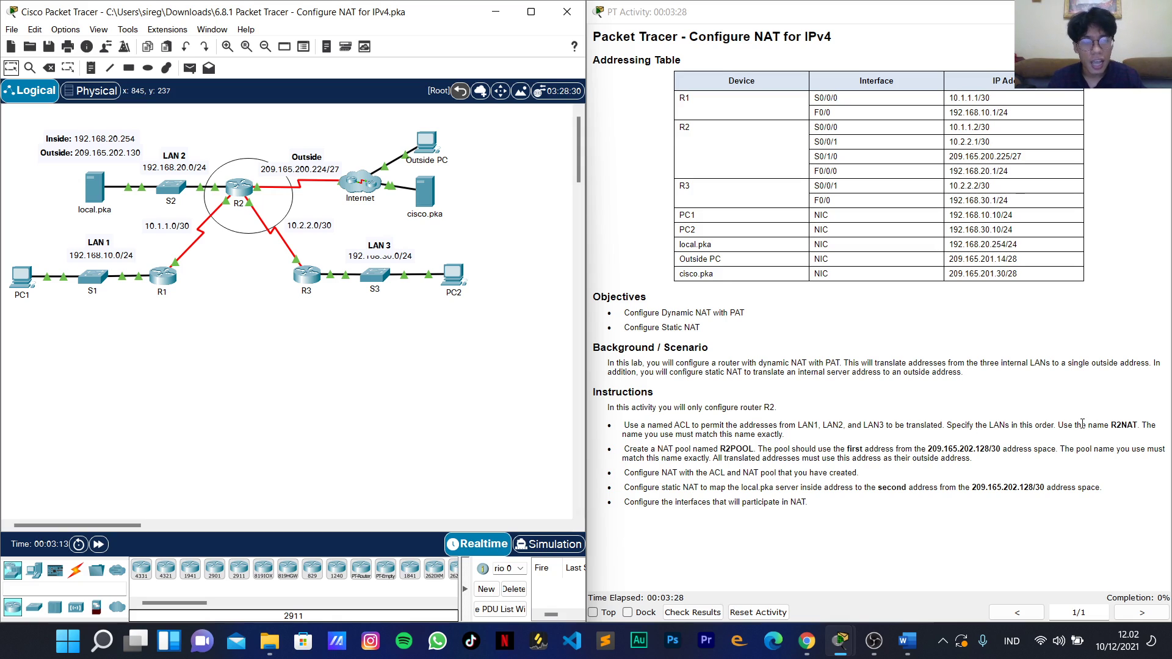
Highlight the ACL name R2NAT in the instructions and enter global configuration mode in router R2's command line.
drag(1111, 425, 1139, 424)
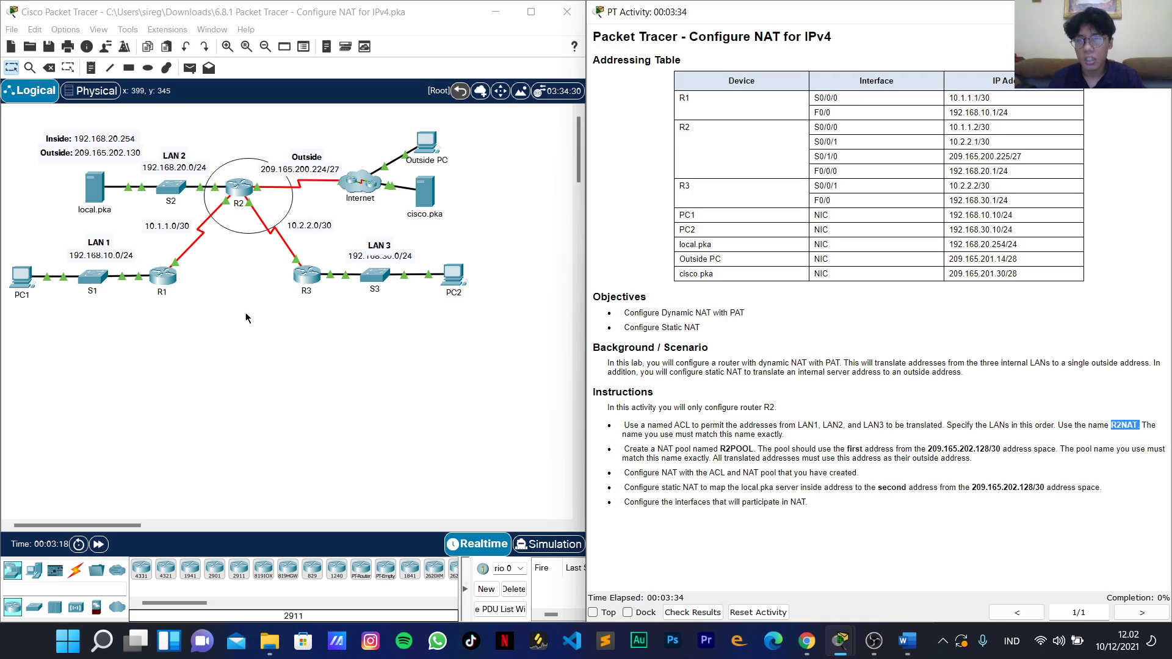
click(222, 195)
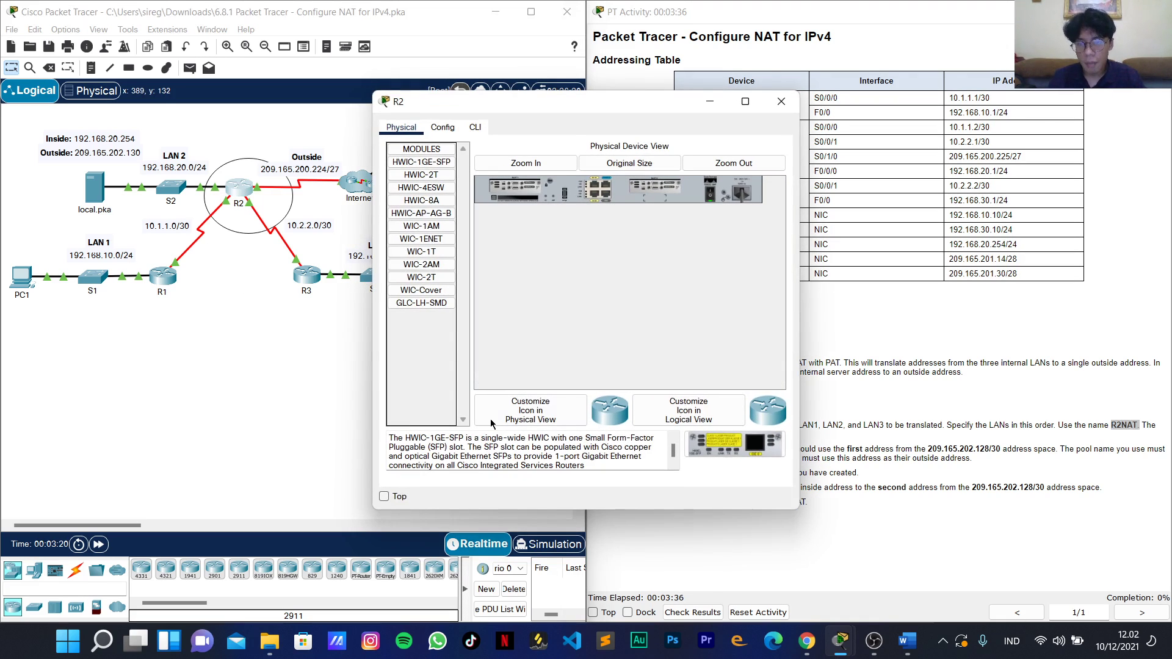
click(475, 128)
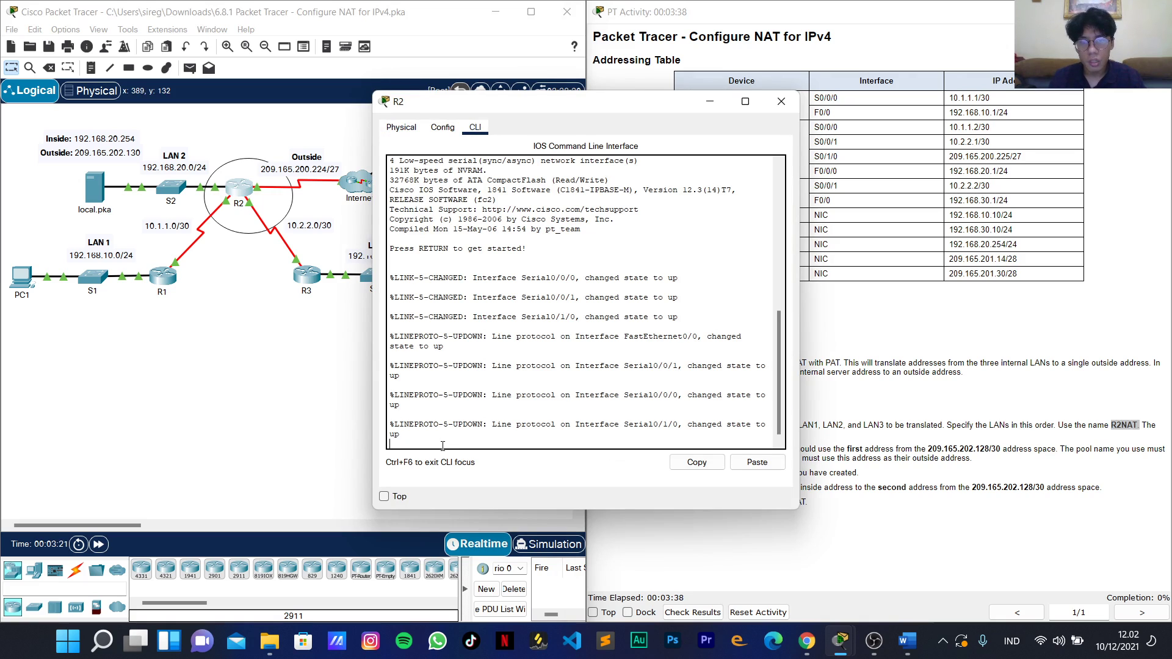
key(Return)
text(en)
key(Return)
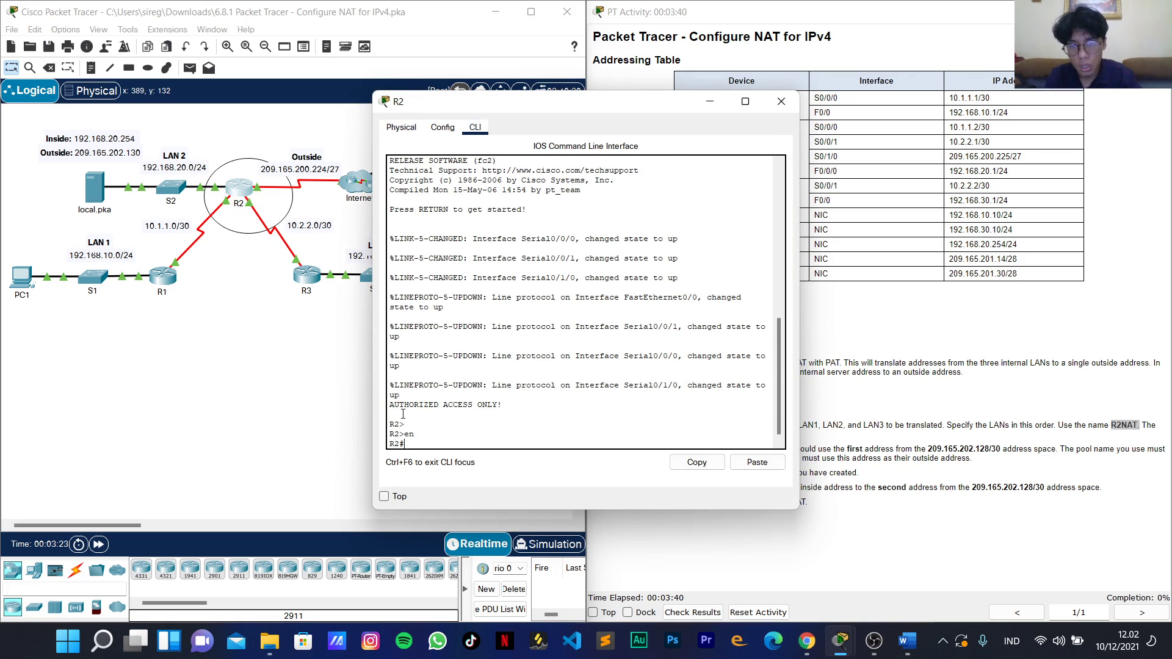
text(conf t)
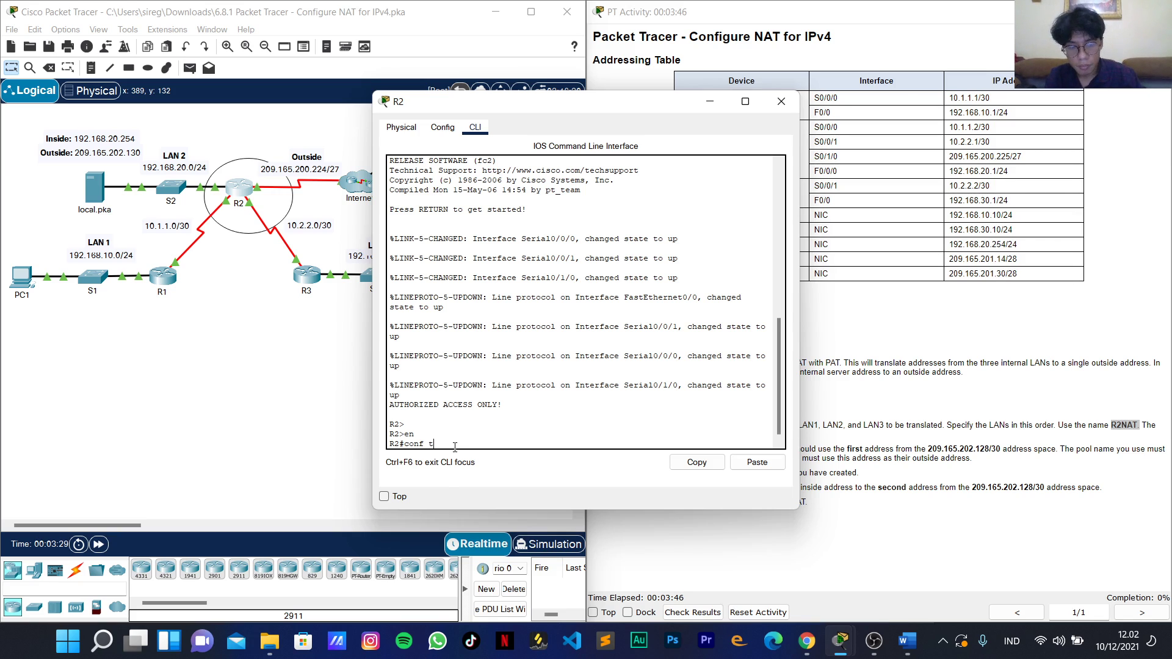
key(Return)
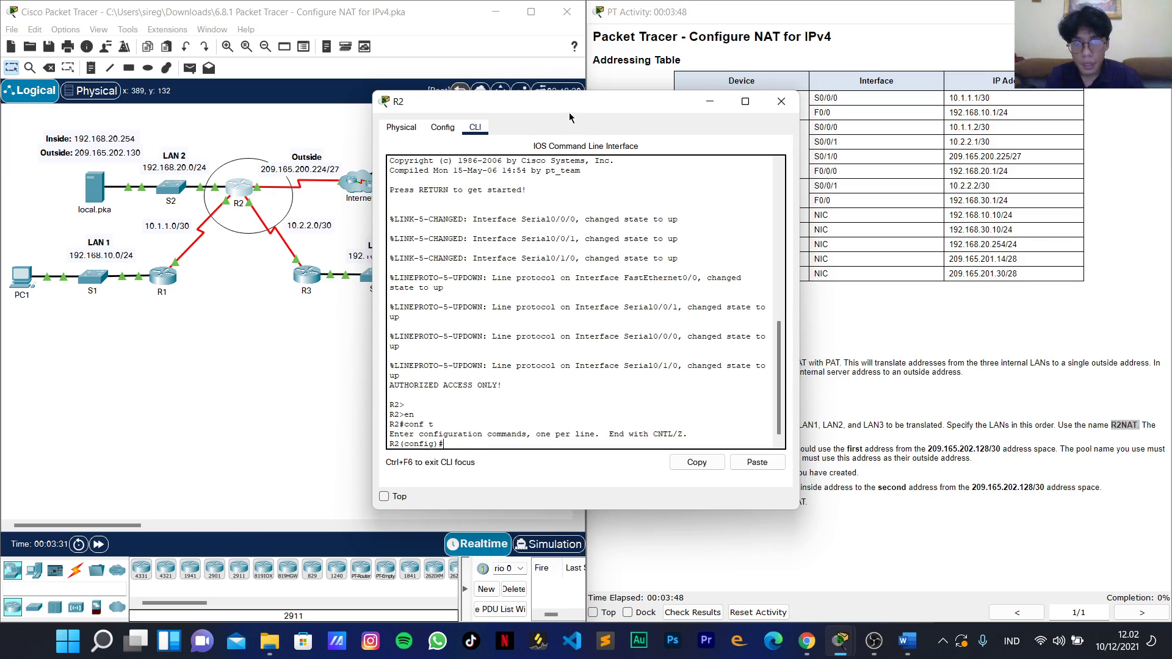
Create a standard named access list called R2NAT on R2, checking the available access-list types.
drag(573, 99, 359, 75)
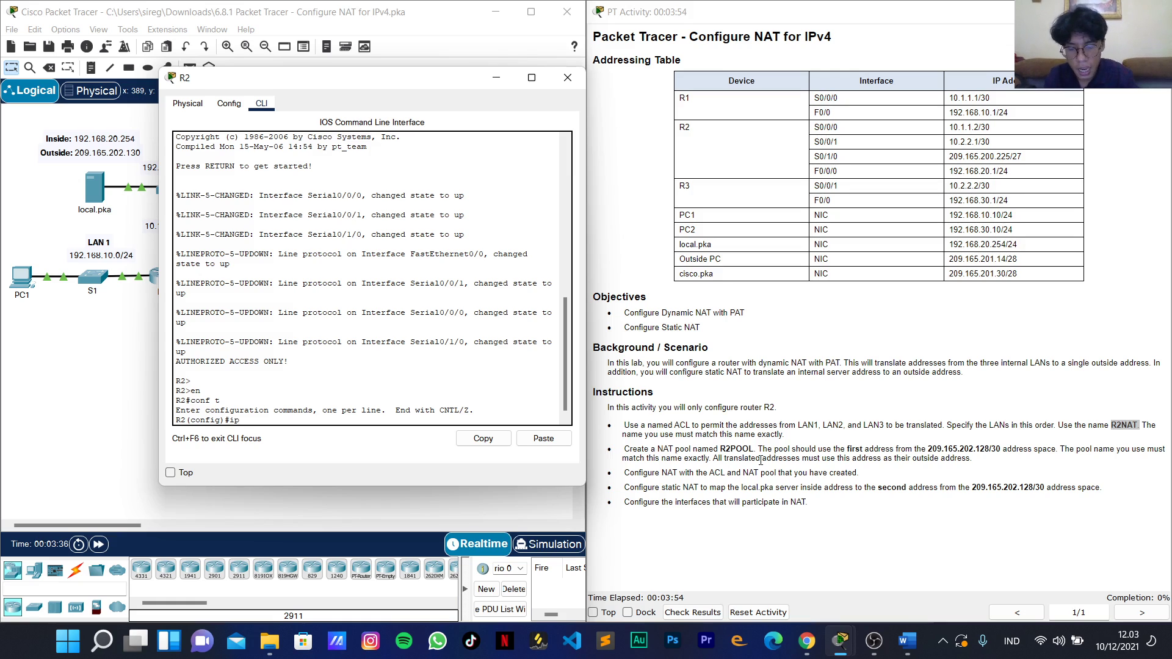
text(ac)
key(BackSpace)
key(BackSpace)
key(BackSpace)
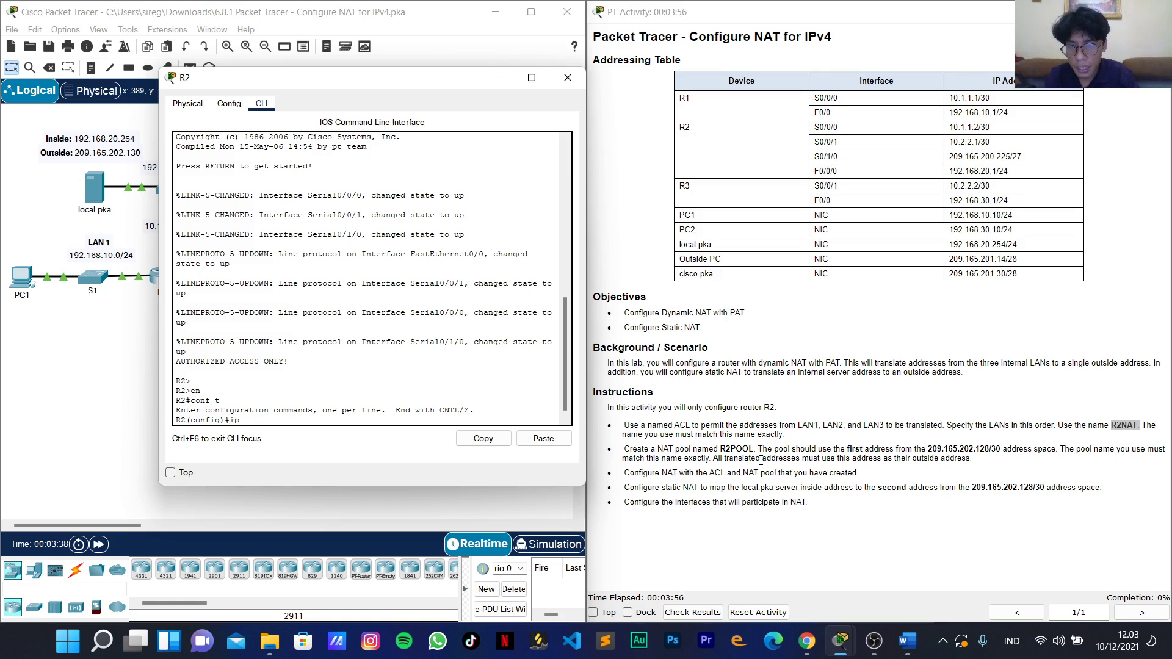
text(acc)
key(Tab)
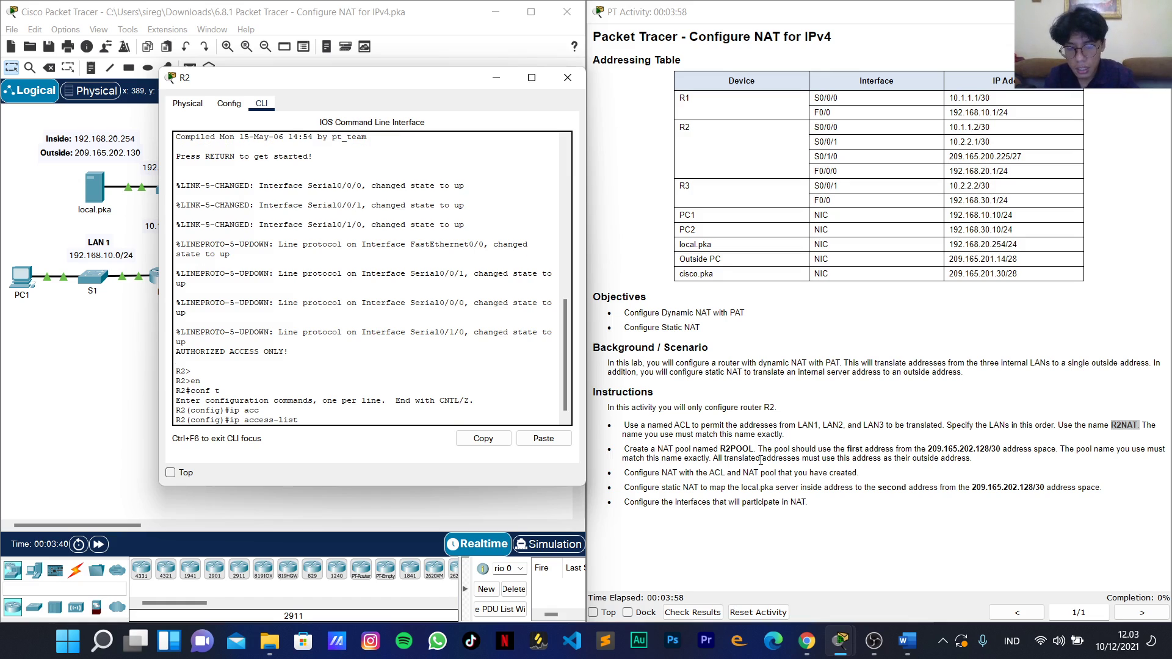
text(?)
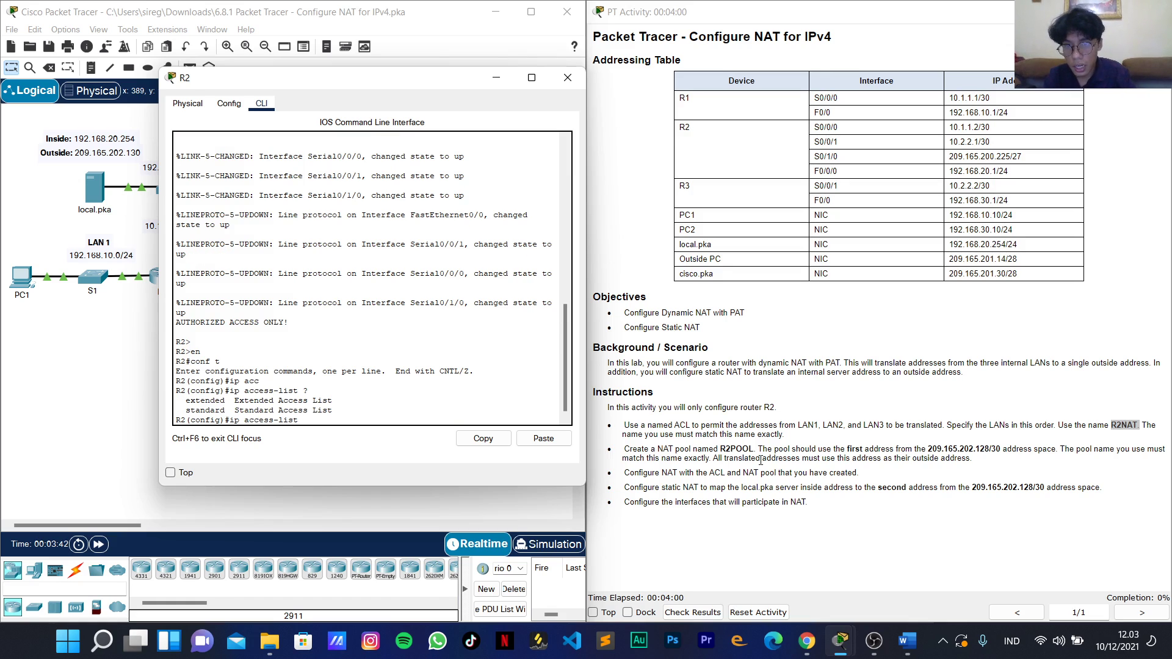
text(st)
key(Tab)
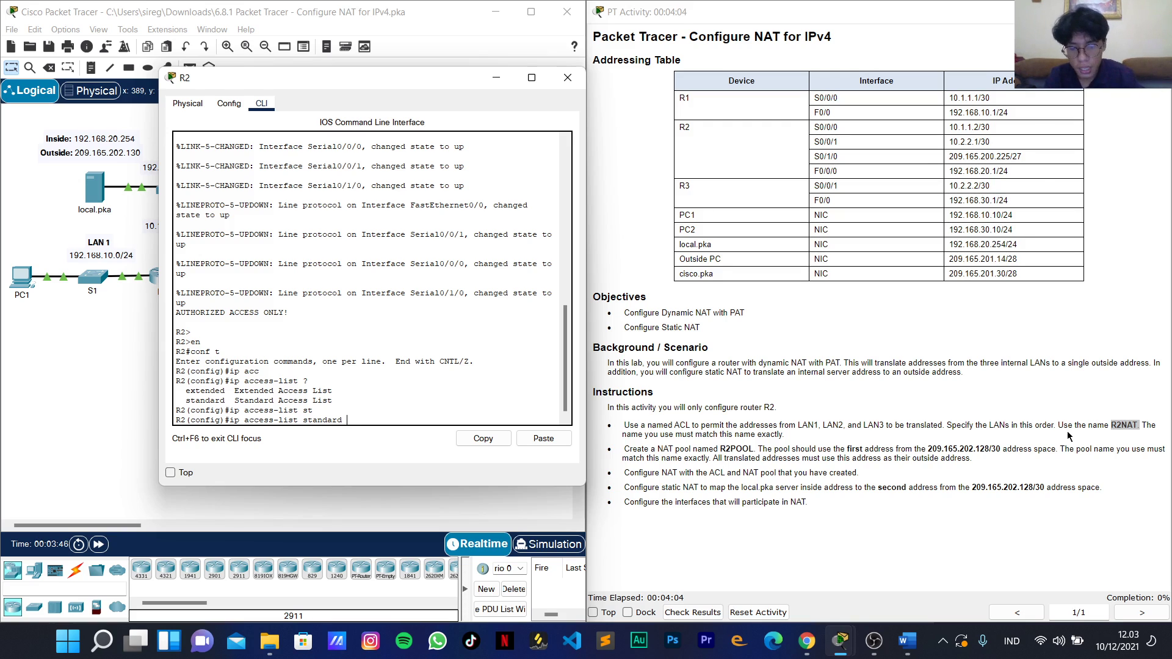
text(R2NAT)
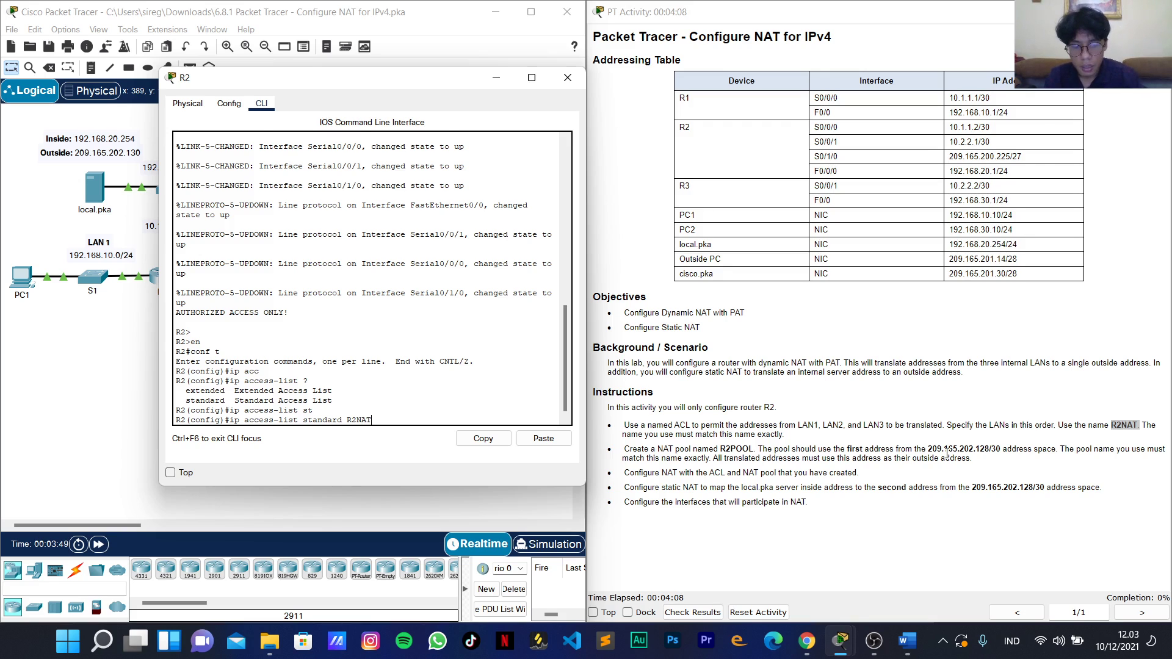
key(Return)
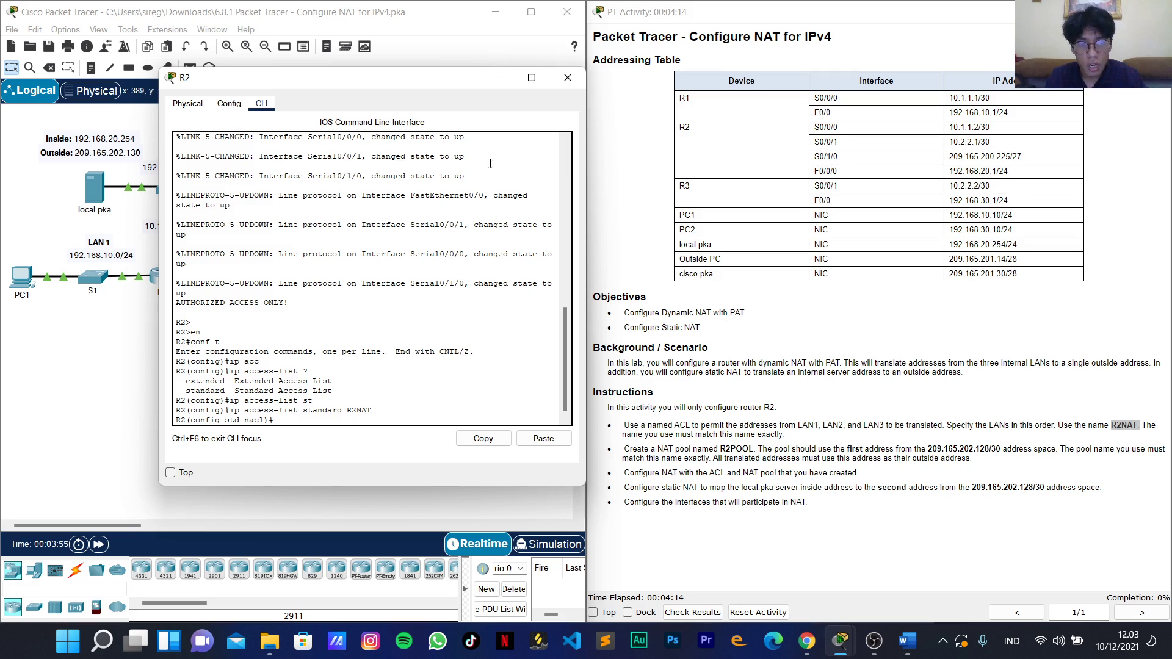
Move the R2 window off the topology and draw ellipses around LAN 1, LAN 2 and LAN 3.
drag(366, 82, 690, 117)
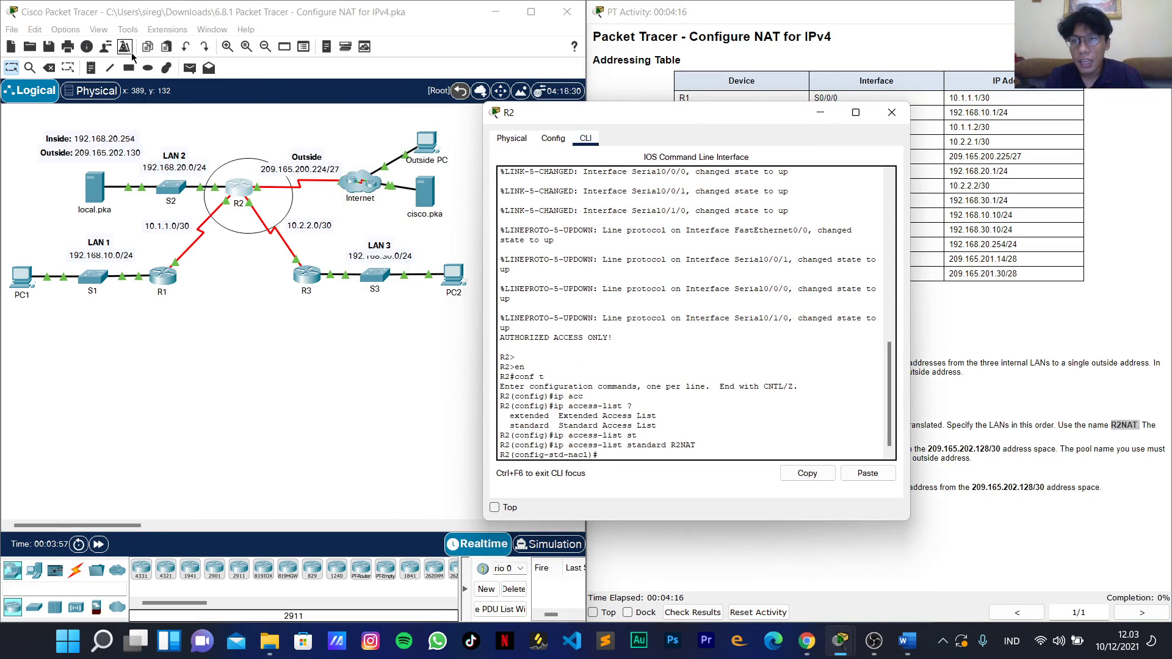
click(147, 68)
drag(38, 210, 182, 335)
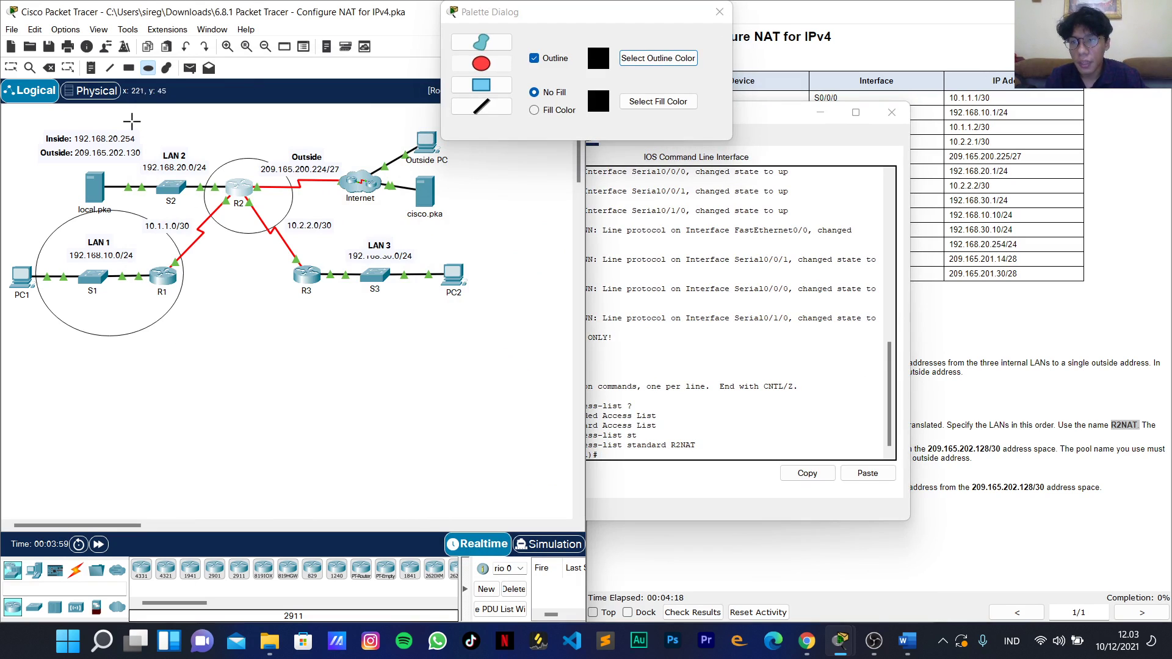
drag(132, 121, 250, 215)
drag(341, 218, 443, 287)
Permit the LAN 1 network 192.168.10.0 with wildcard 0.0.0.255 in the R2NAT access list.
click(587, 451)
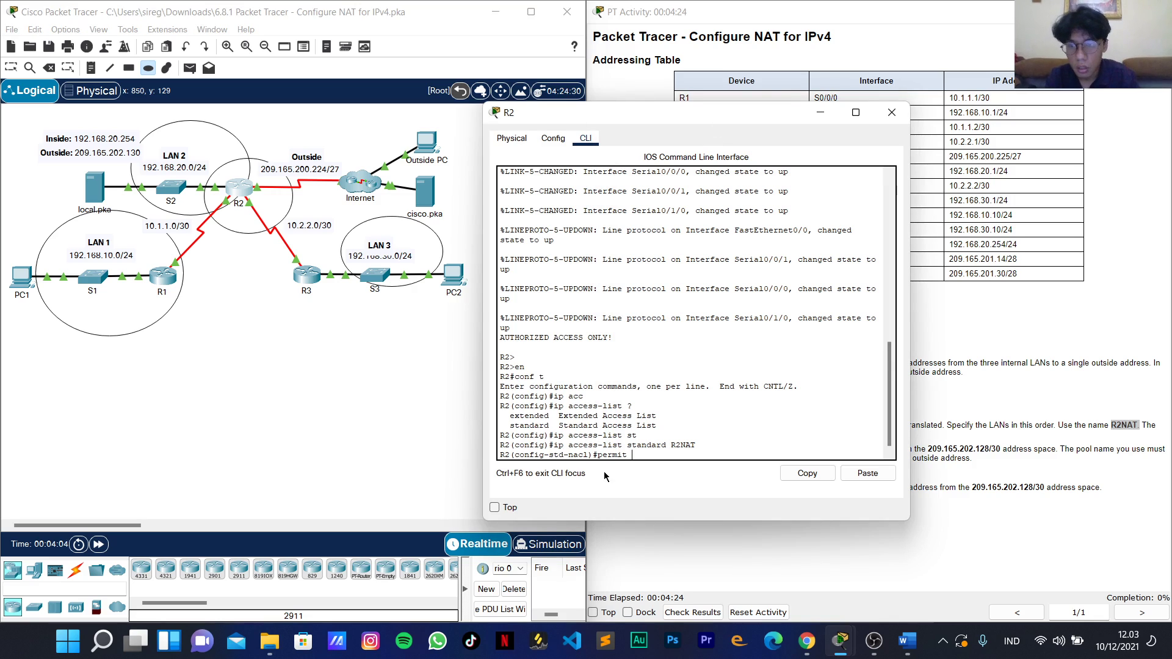
text(192.)
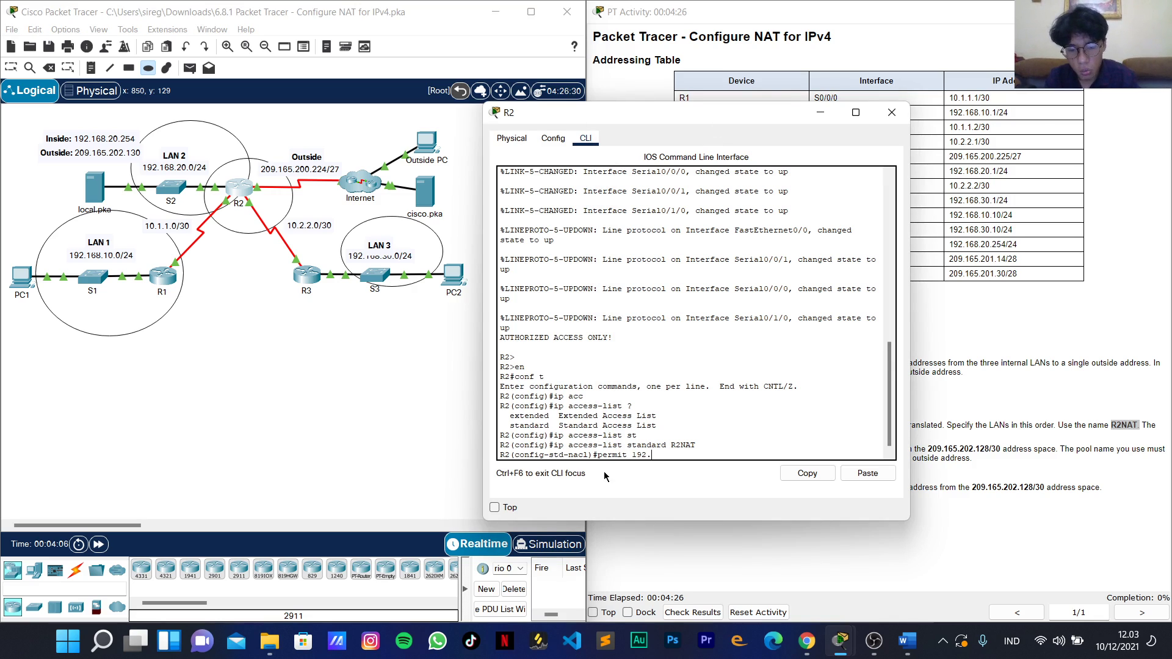
text(168.10.0 )
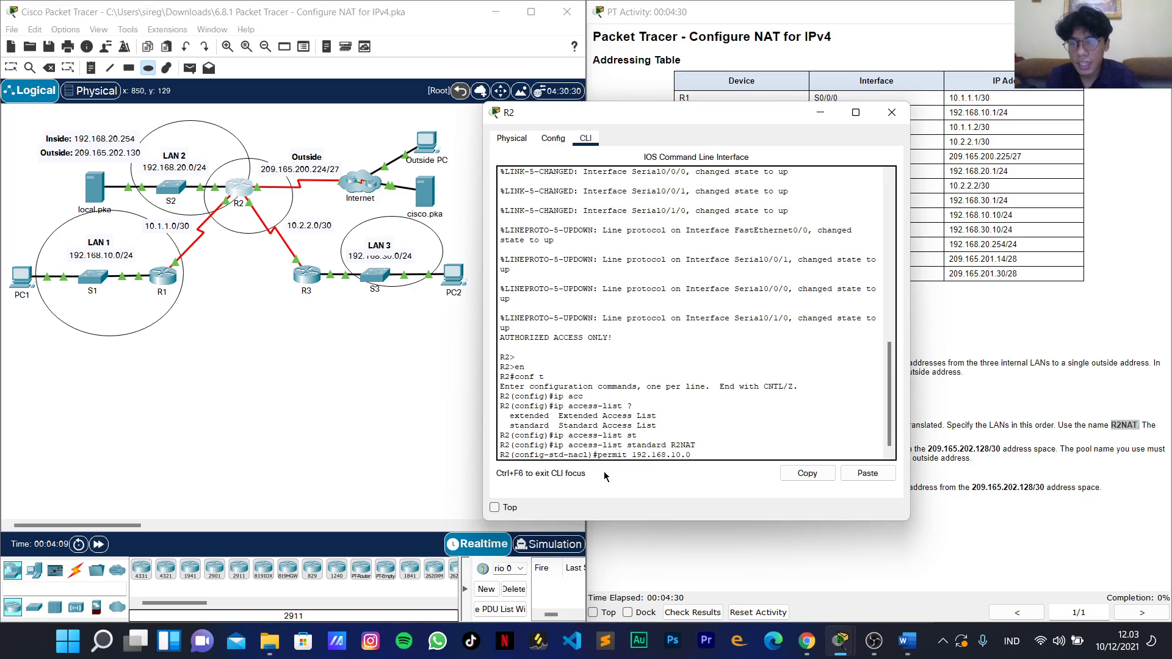
text(?)
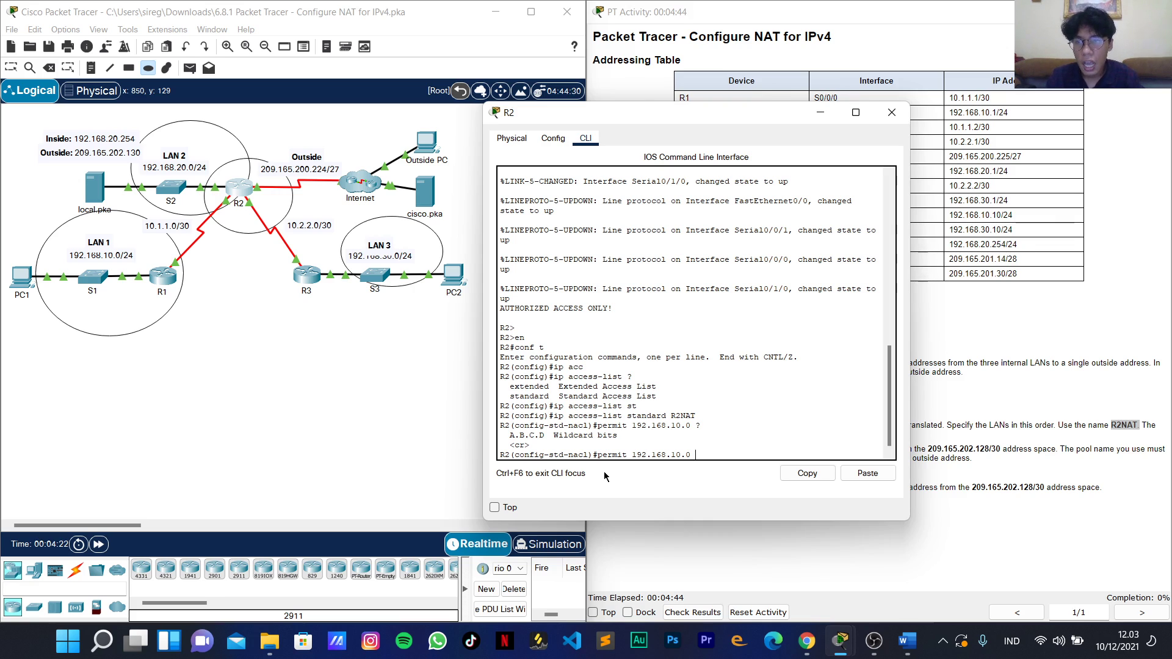
text(0.0.0.)
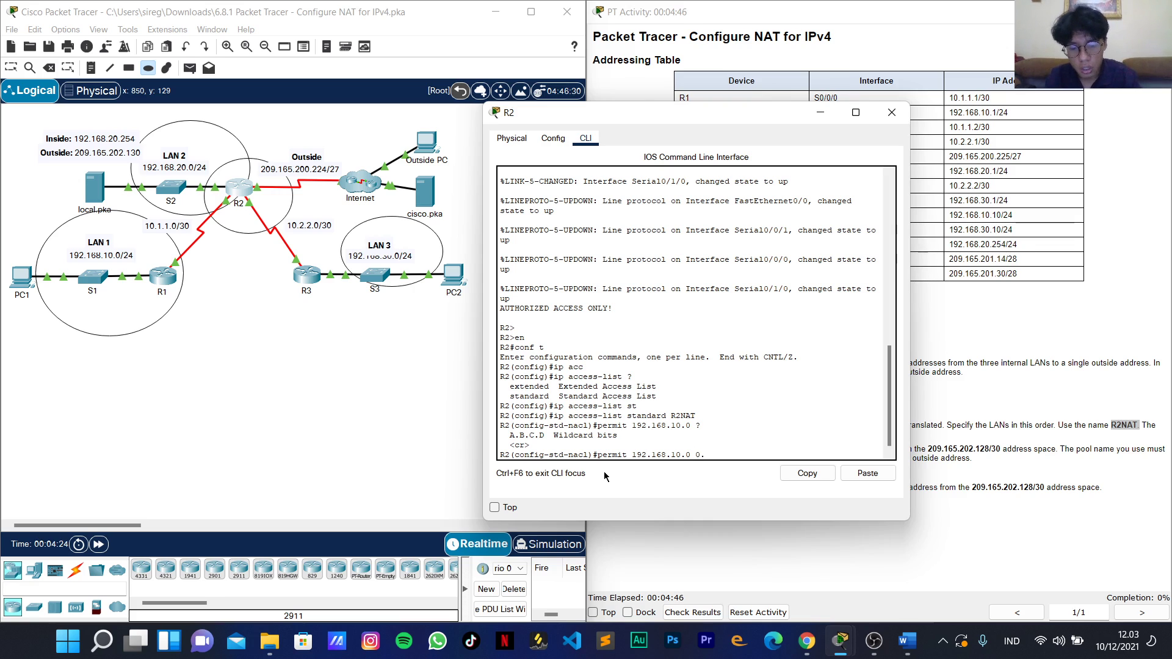
text(255)
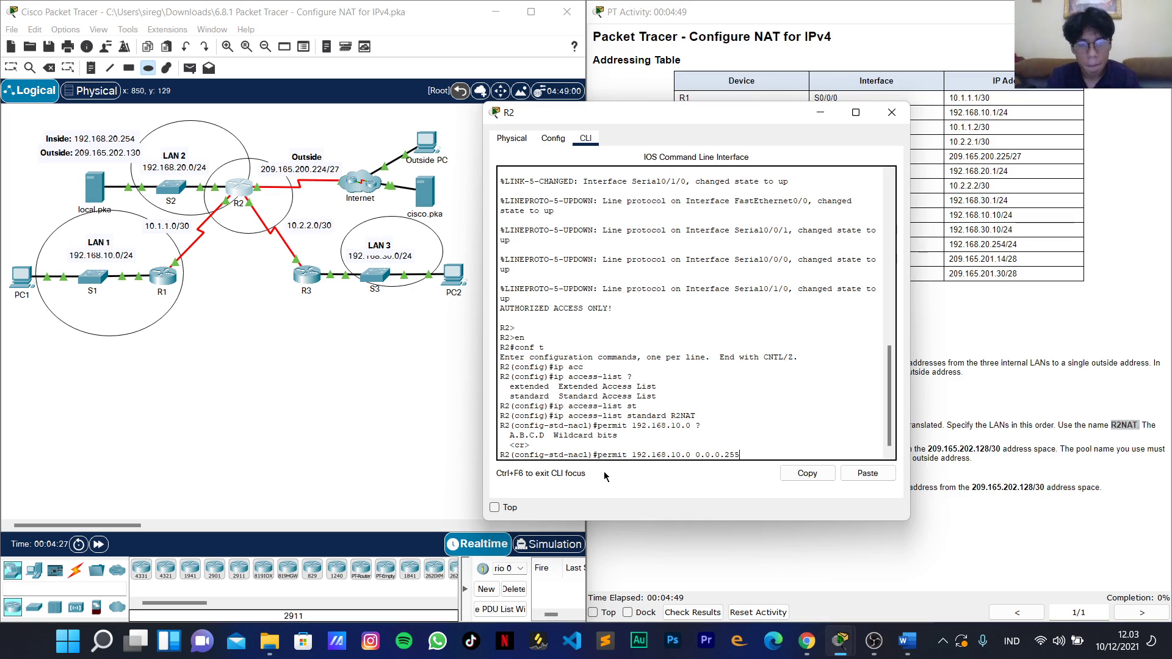
key(Return)
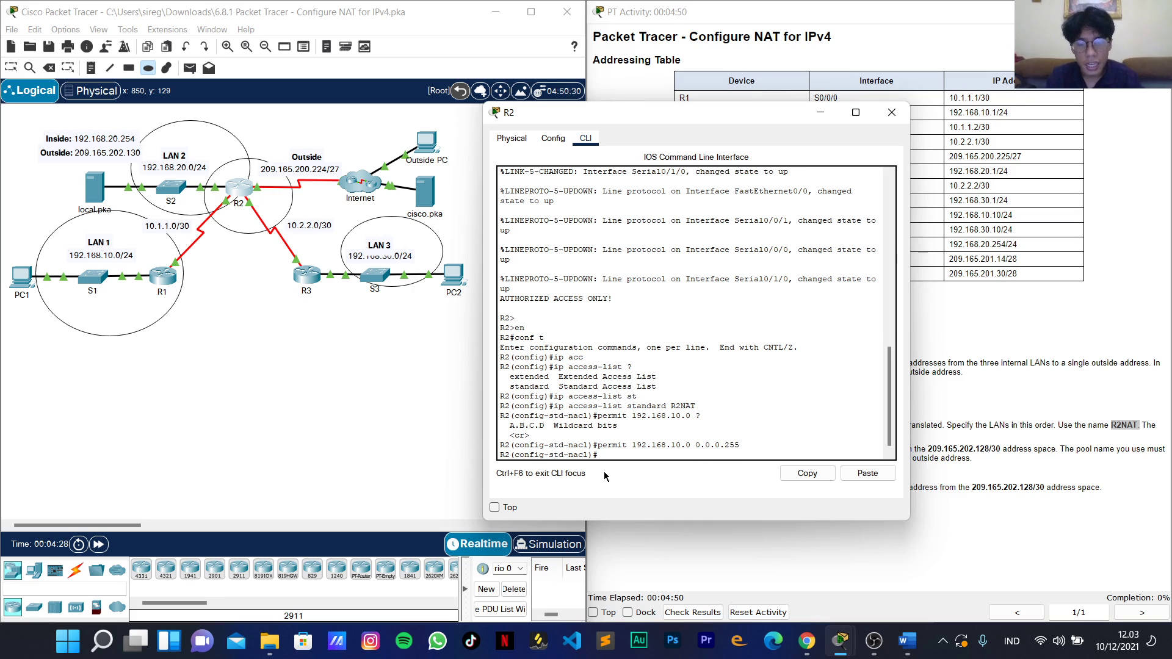
Permit the LAN 2 network 192.168.20.0 with wildcard 0.0.0.255 in R2NAT by reusing the previous command.
key(Up)
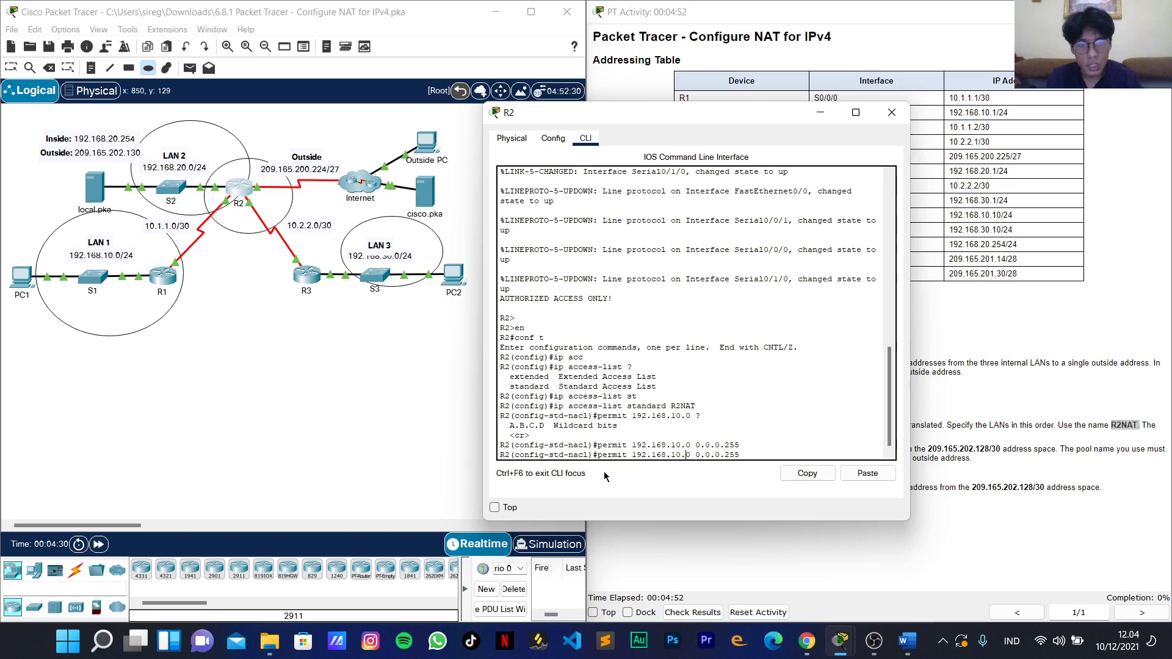
key(Left)
key(Left)
key(Left)
key(Left)
key(Left)
key(Left)
key(Left)
key(Left)
key(Left)
key(Left)
key(Left)
key(Left)
key(Left)
key(BackSpace)
text(2)
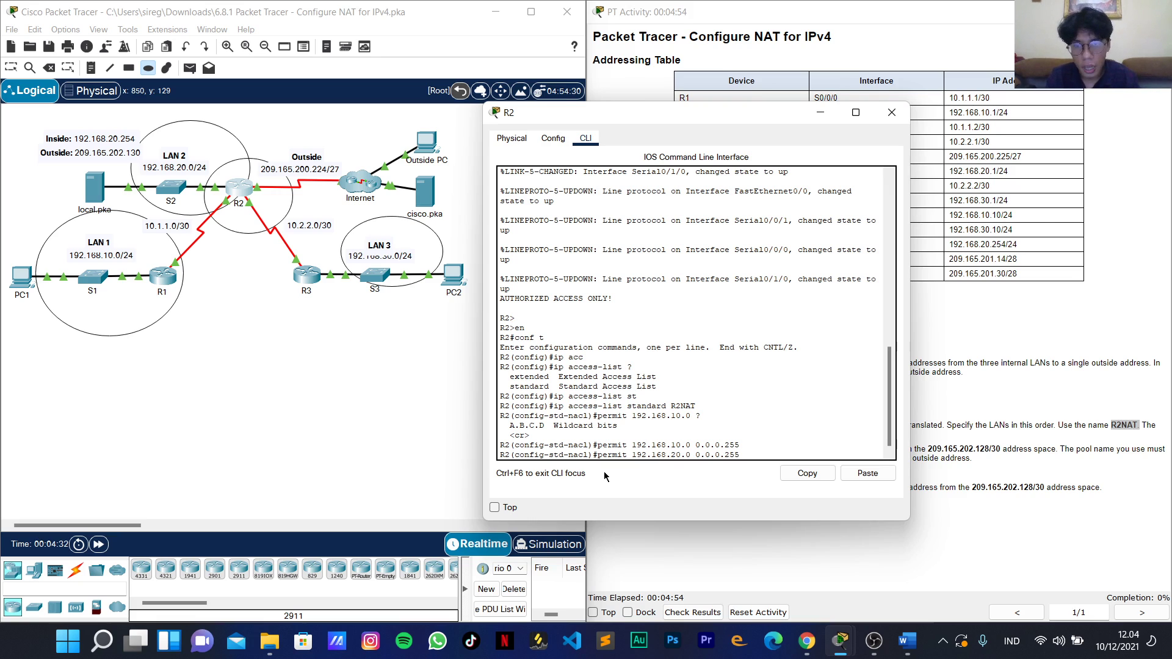
key(Return)
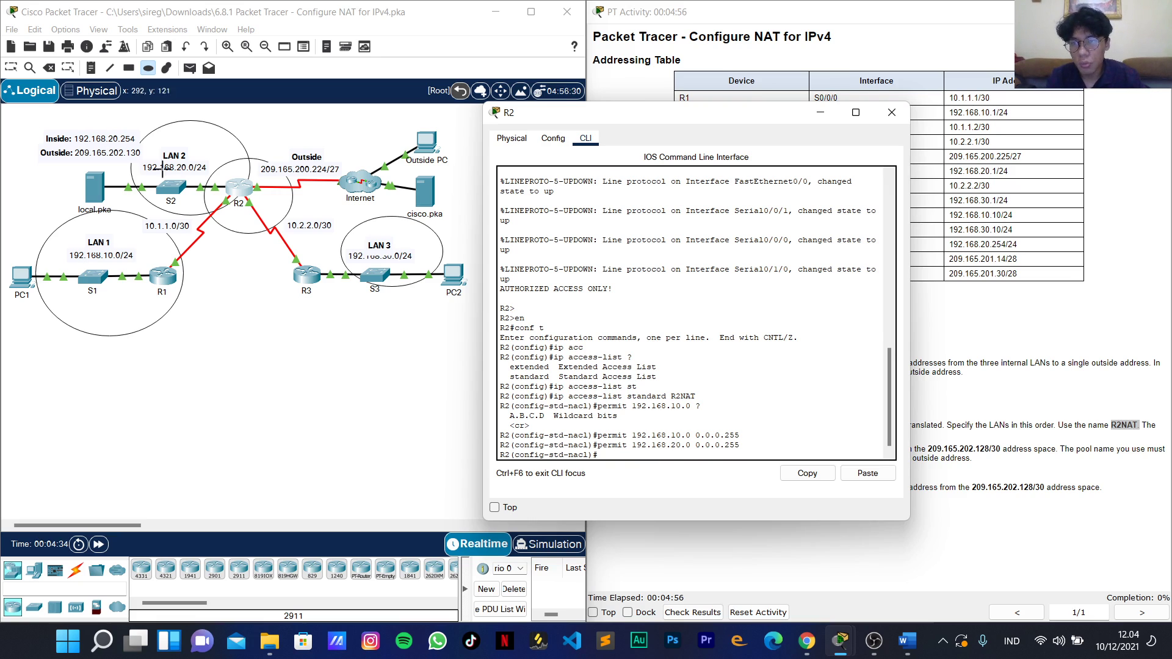
Permit the LAN 3 network 192.168.30.0 with wildcard 0.0.0.255 in R2NAT by editing the recalled entry.
key(Up)
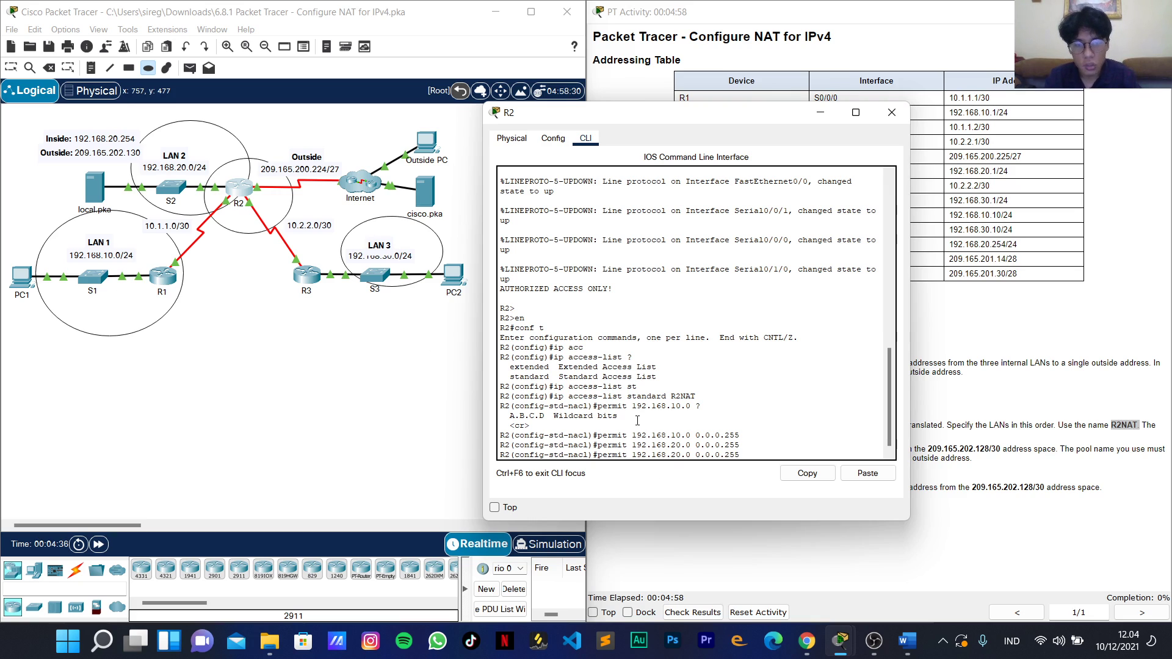
key(Left)
key(Left)
key(Left)
key(Left)
key(Left)
key(Left)
key(Left)
key(Left)
key(Left)
key(Left)
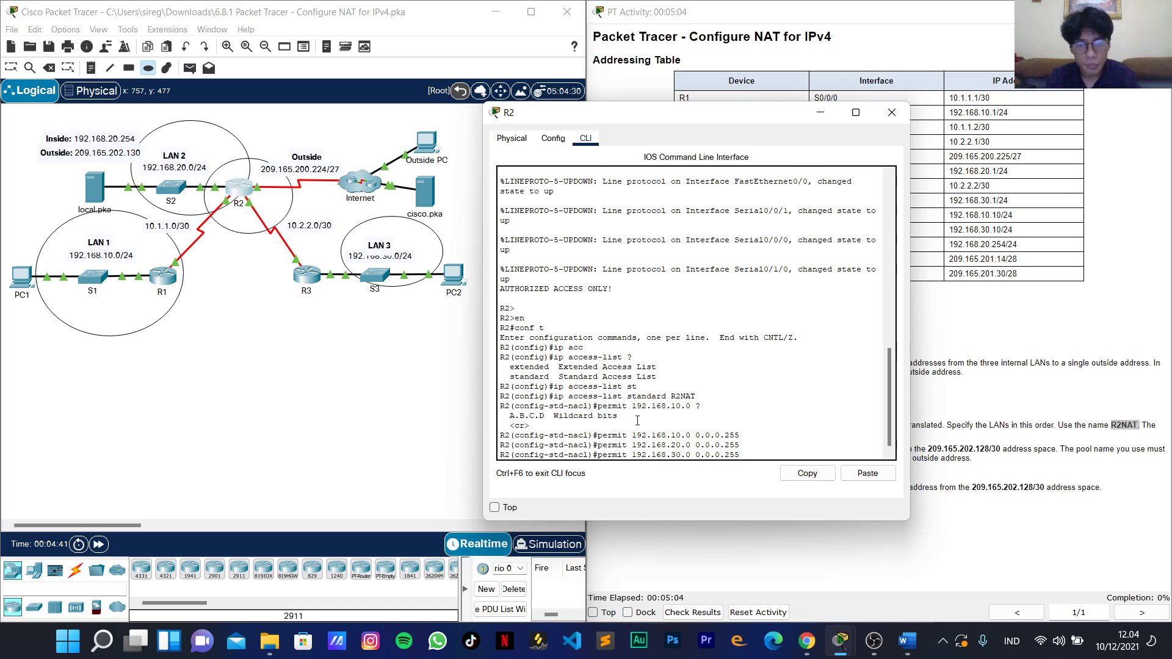
key(Return)
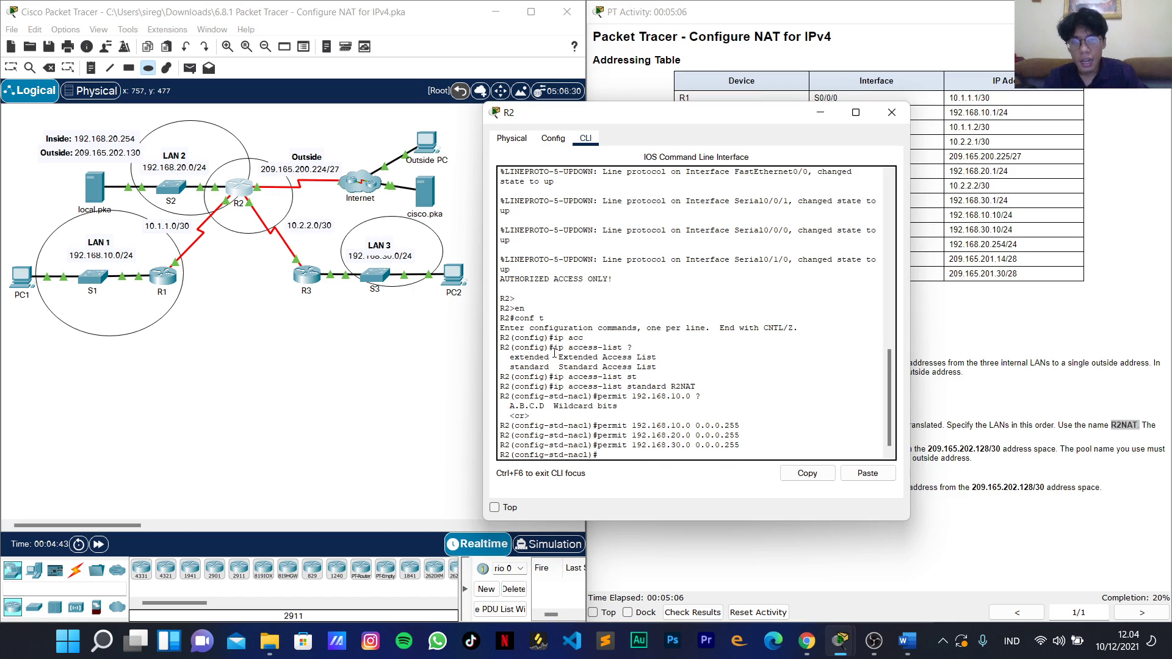
Mark the NAT pool's address space in the instructions and begin R2's ip nat pool command for R2POOL with start address 209.165.202.129.
key(alt+F4)
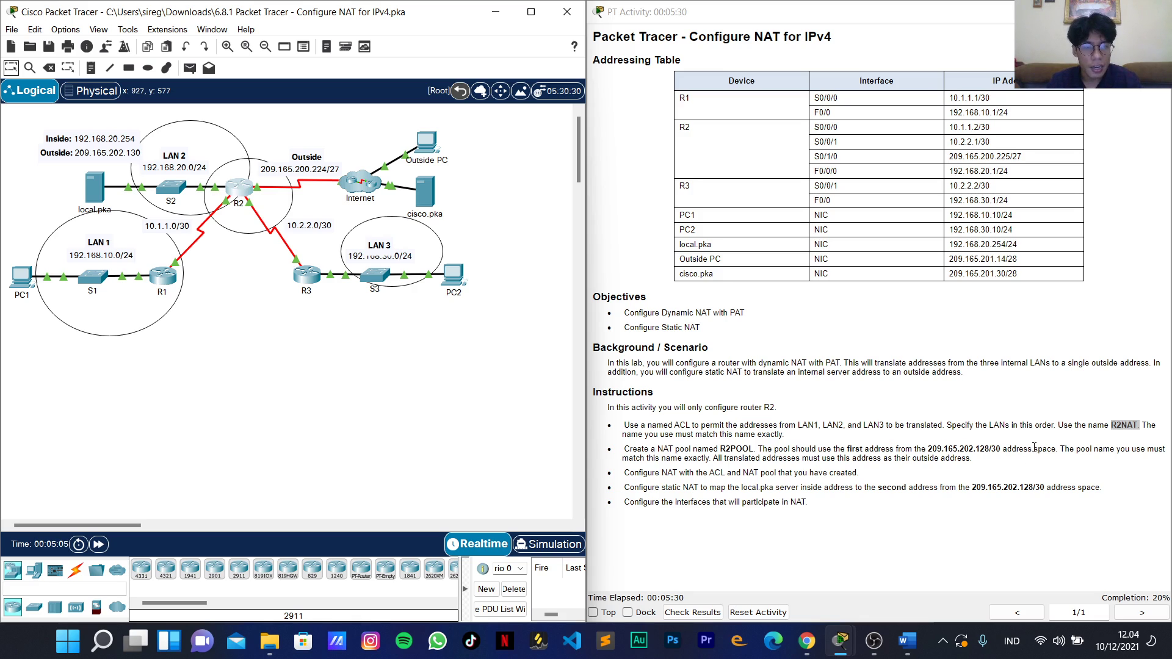
drag(927, 451, 1001, 450)
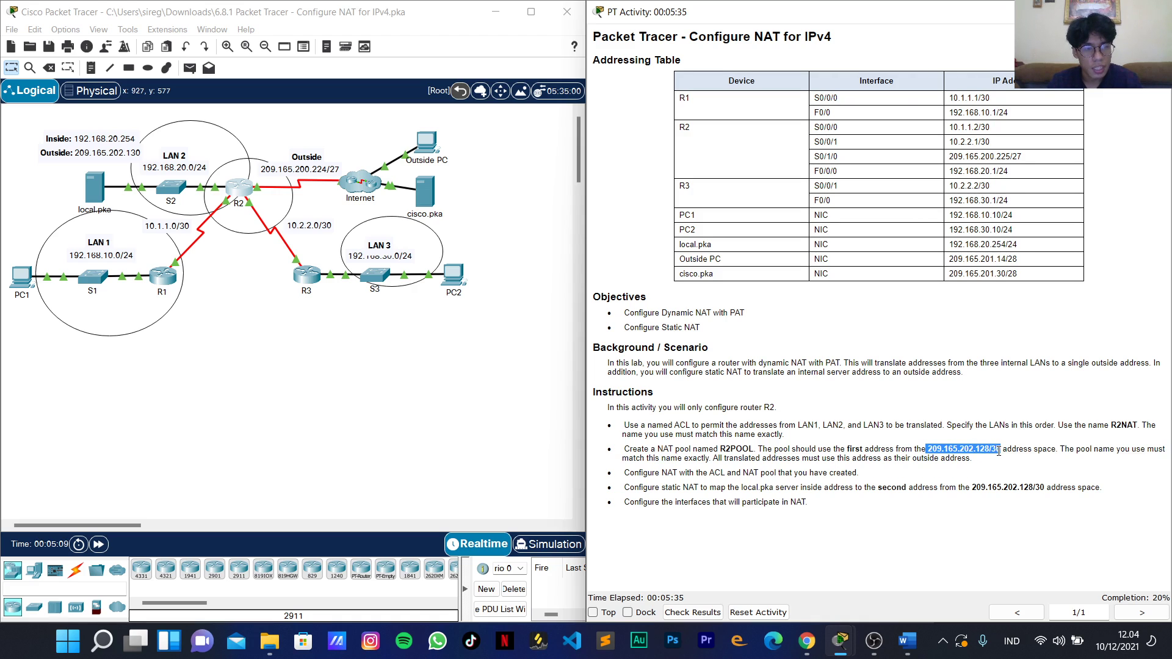
click(240, 189)
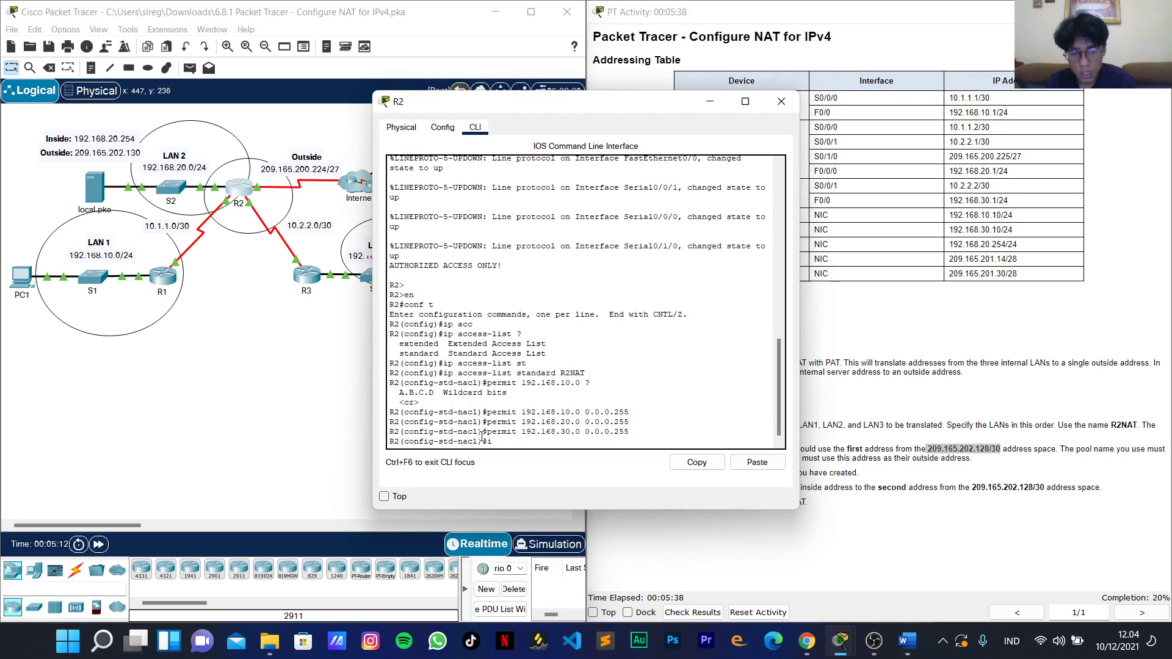
text(ip nat pool R)
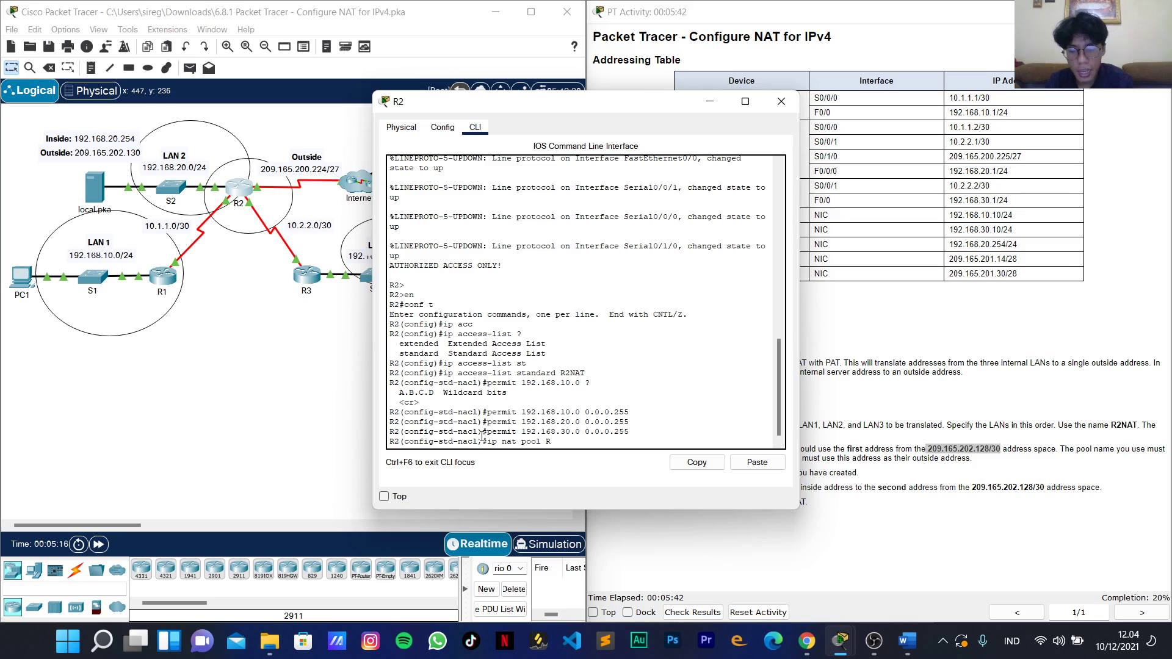
text(2POOL)
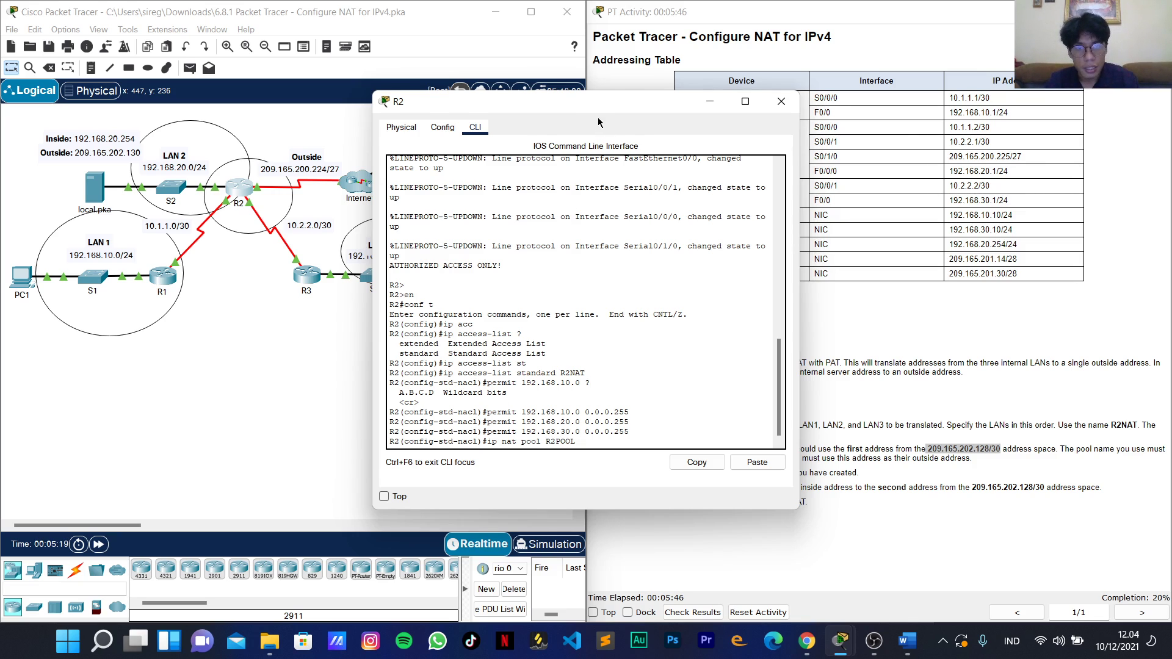
drag(598, 123, 403, 128)
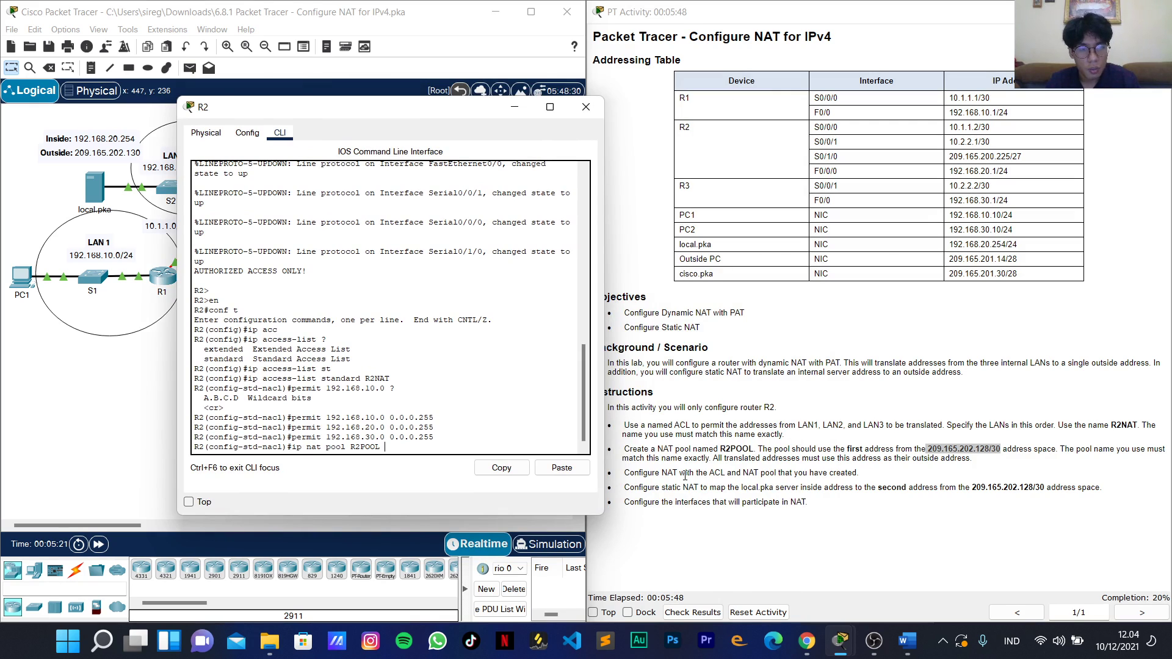
text(20)
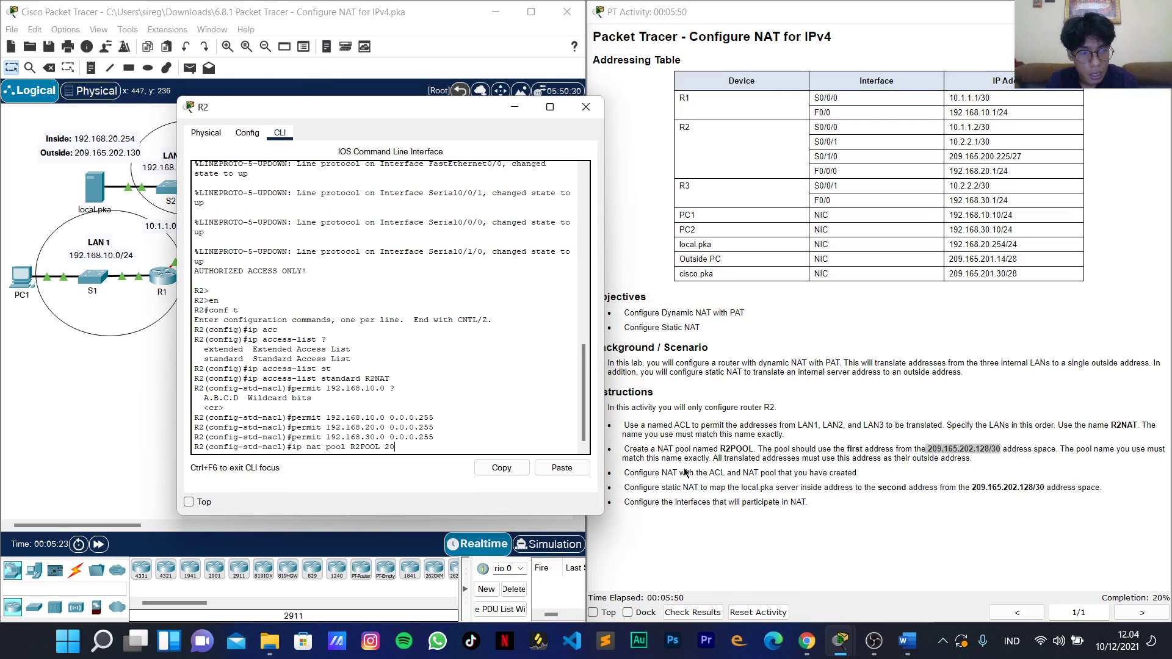
text(9)
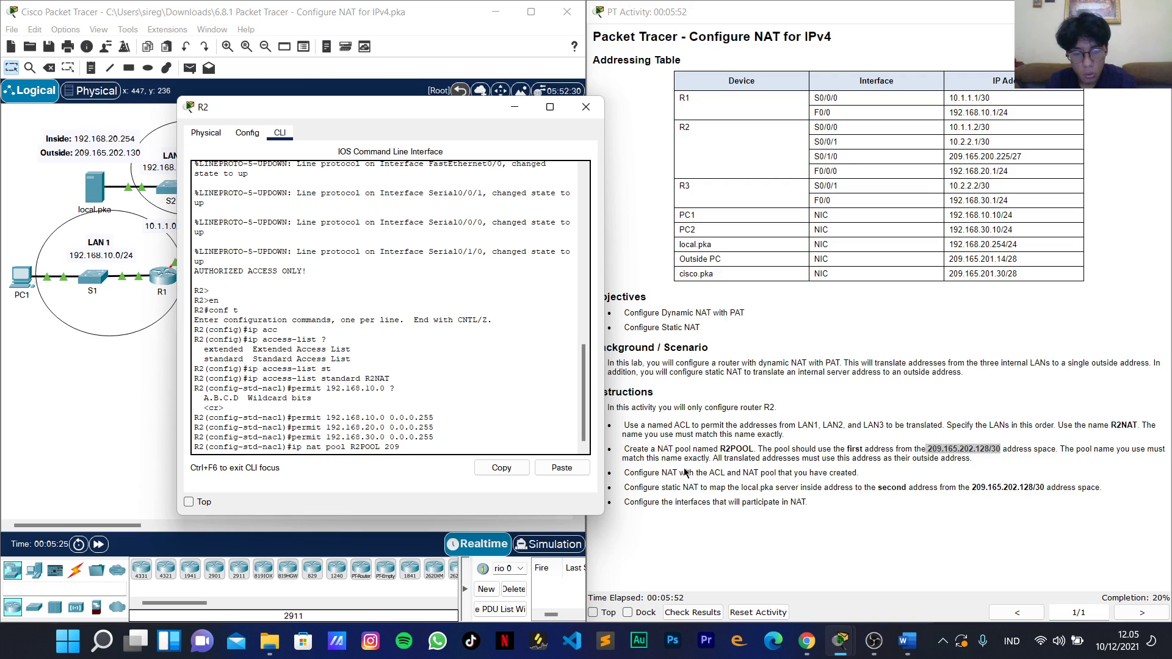
text(.16)
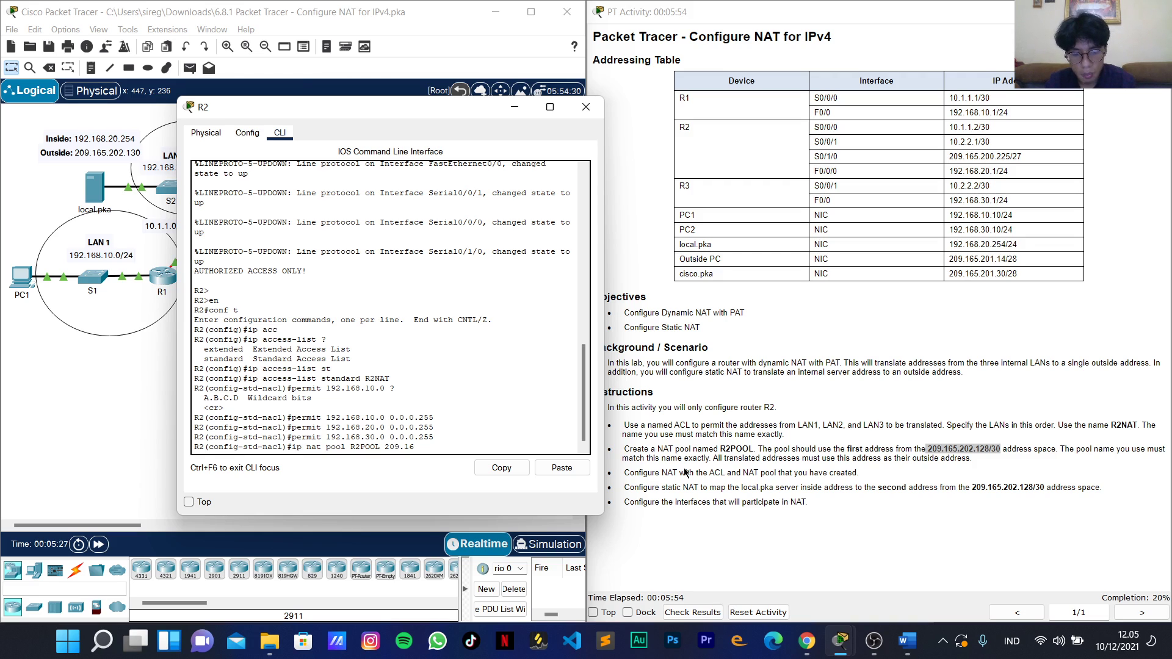
text(5.20)
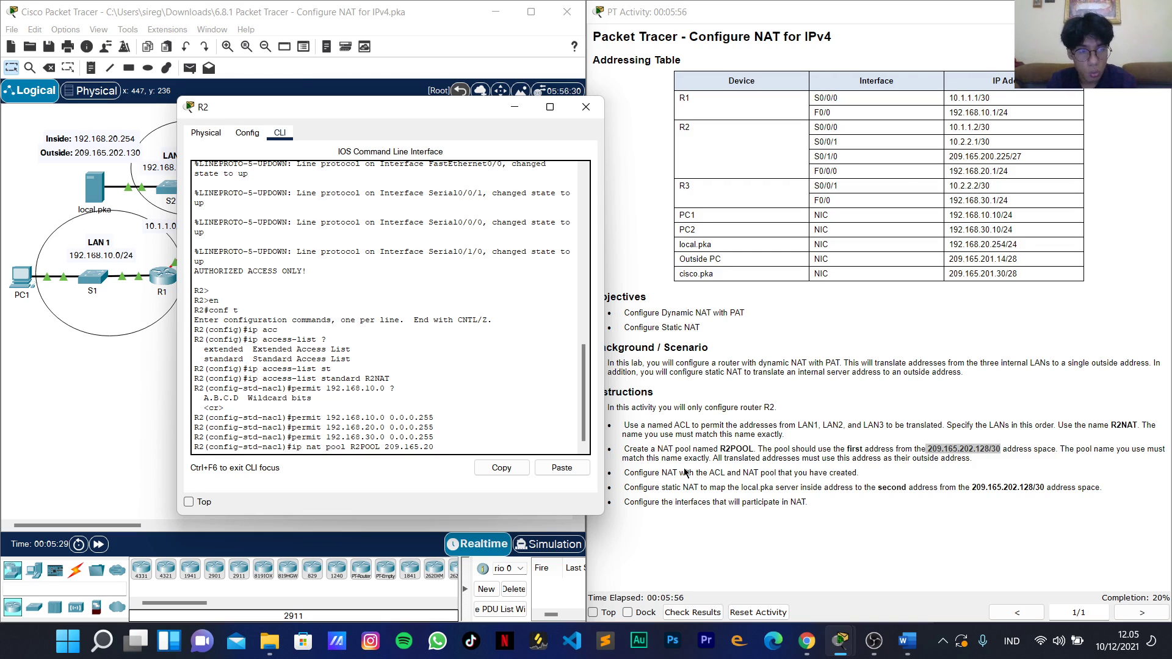
text(2.1)
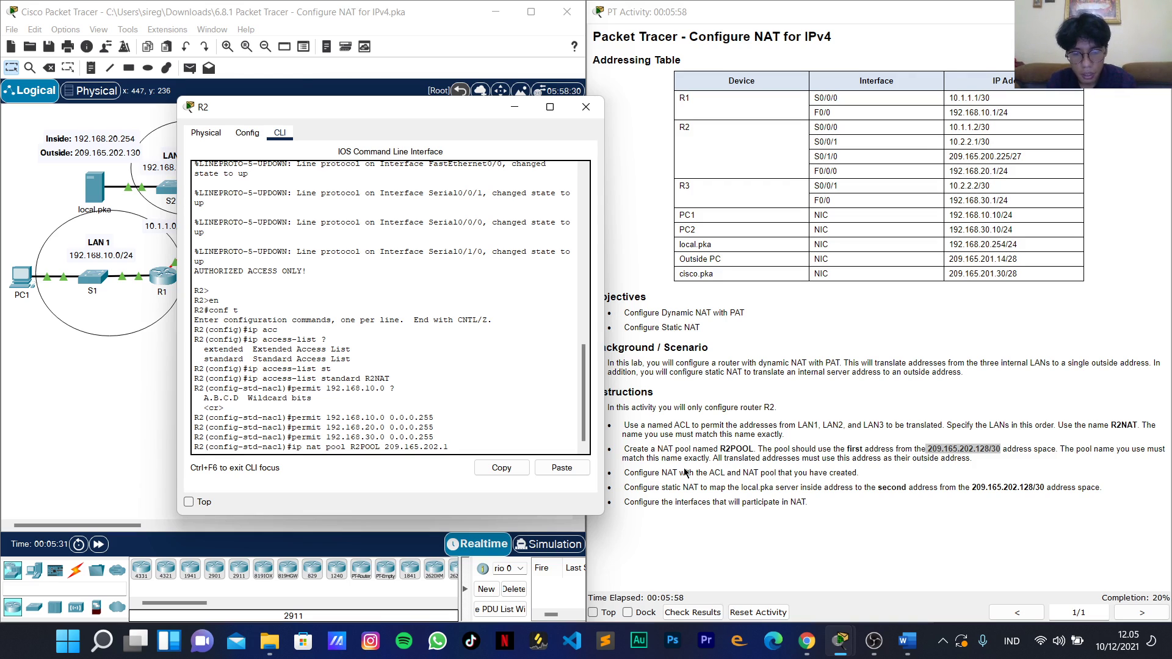
text(29)
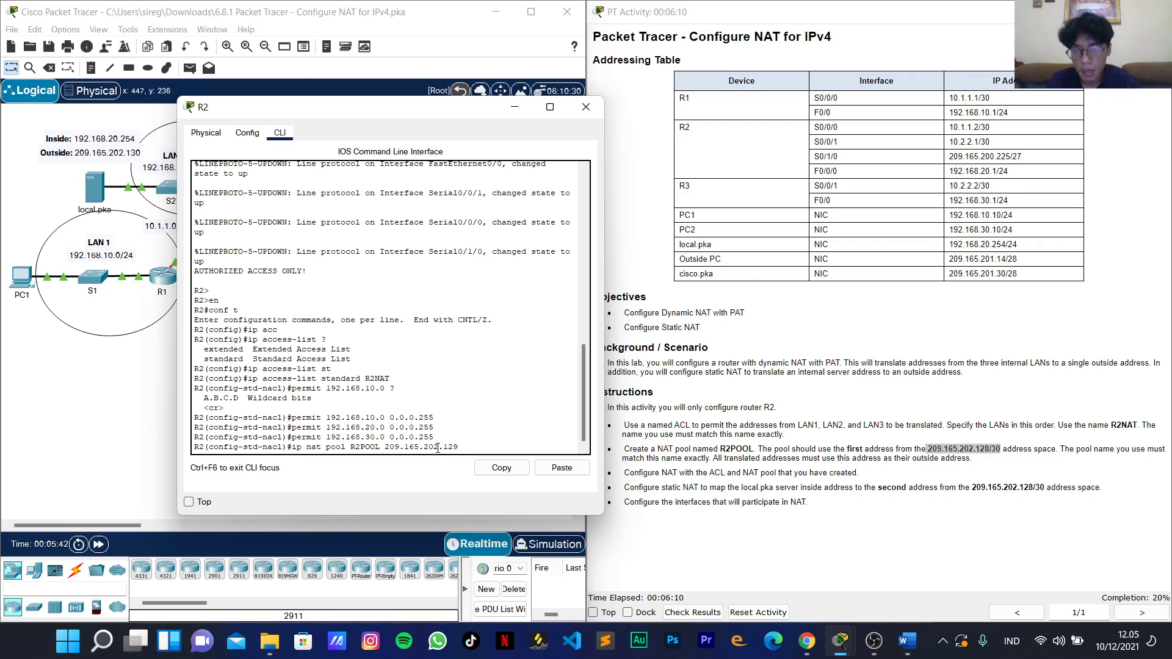
Complete the R2POOL definition with end address 209.165.202.129 and netmask 255.255.255.252.
text(209)
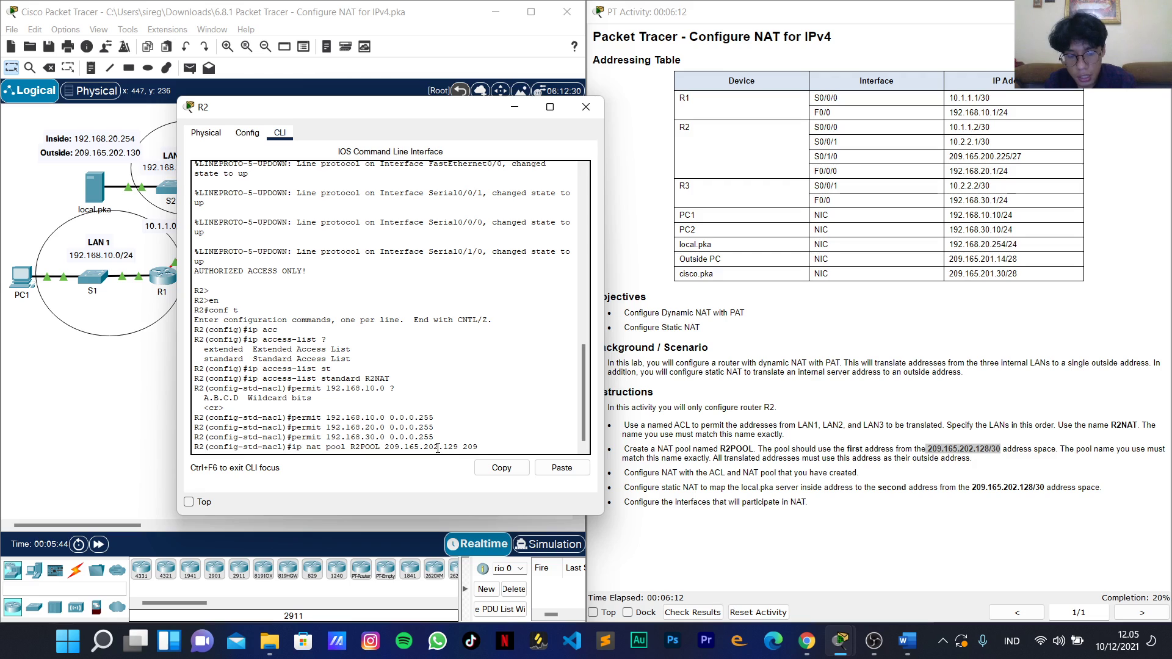
text(.16)
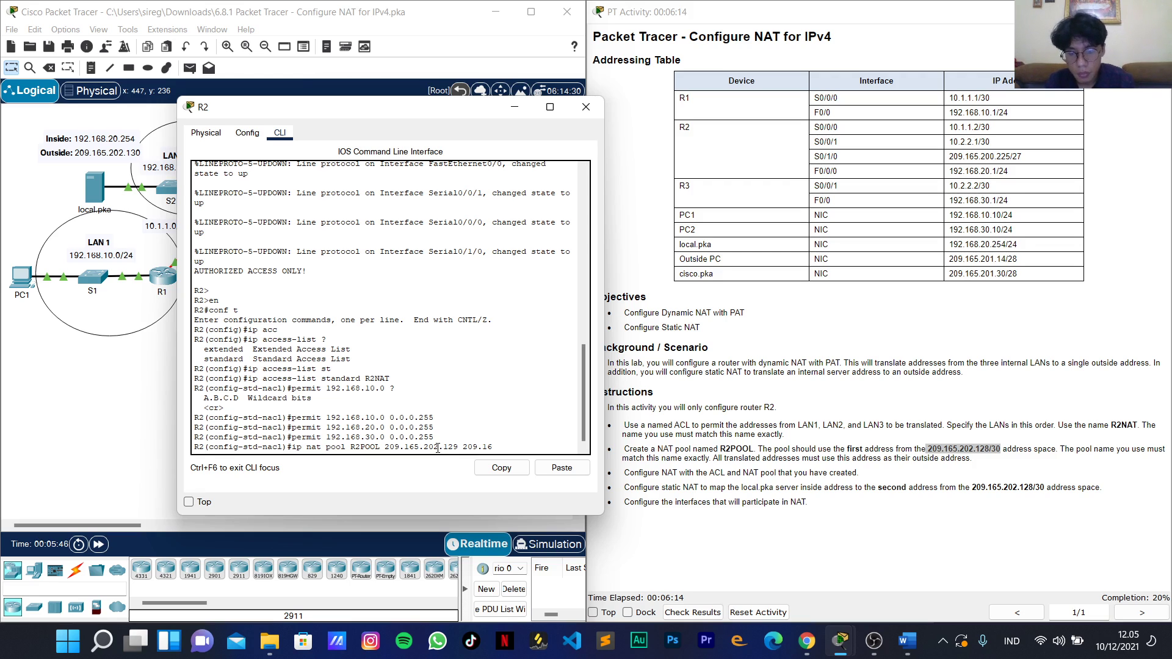
text(5.202.129)
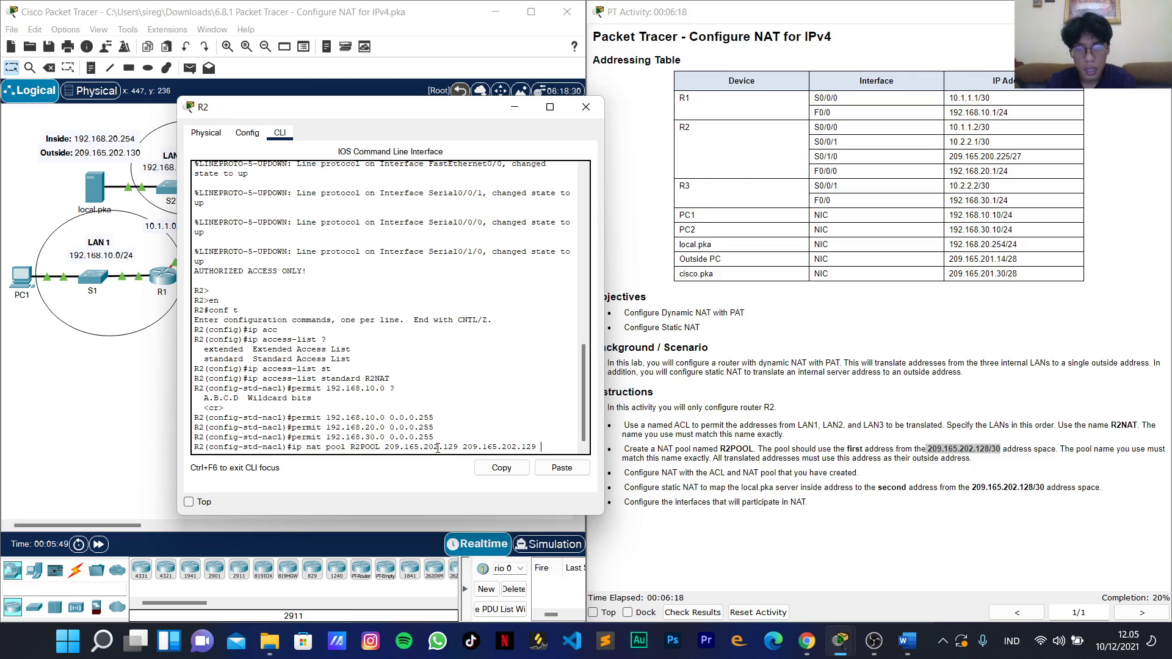
text( netmas)
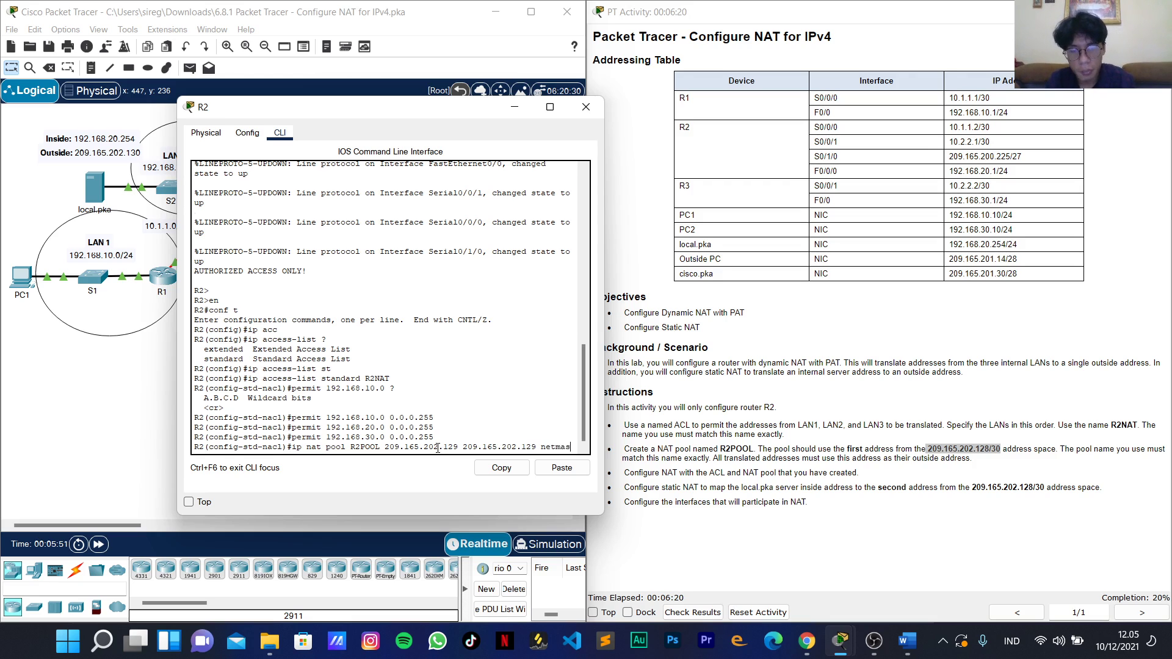
text(k 2)
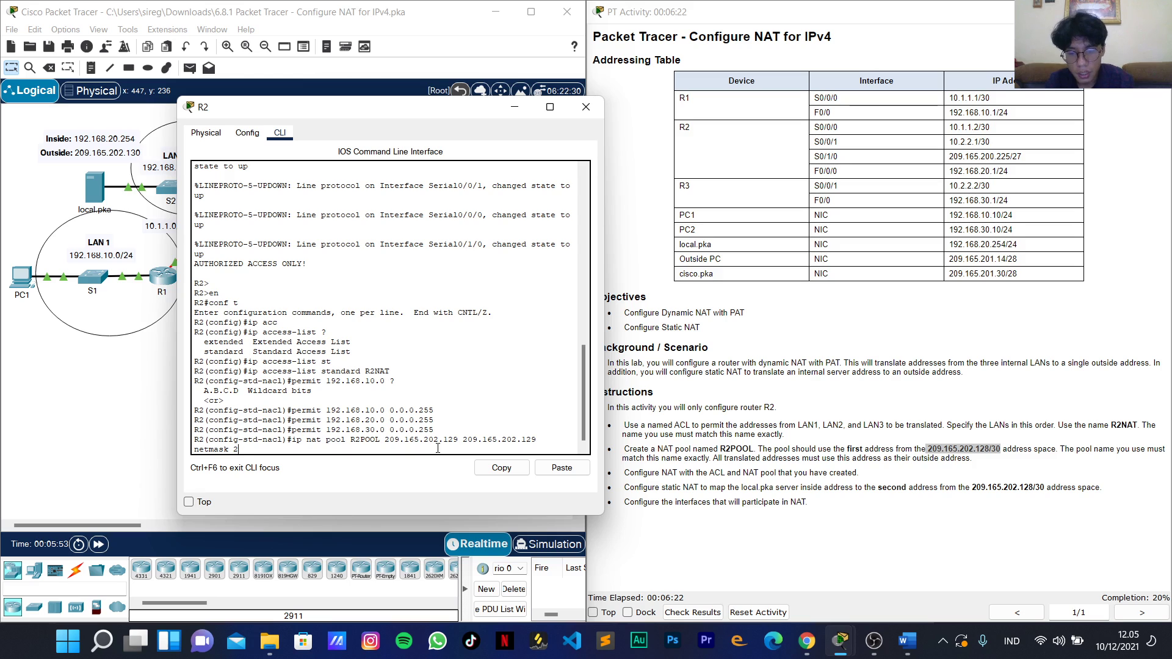
text(955.255.)
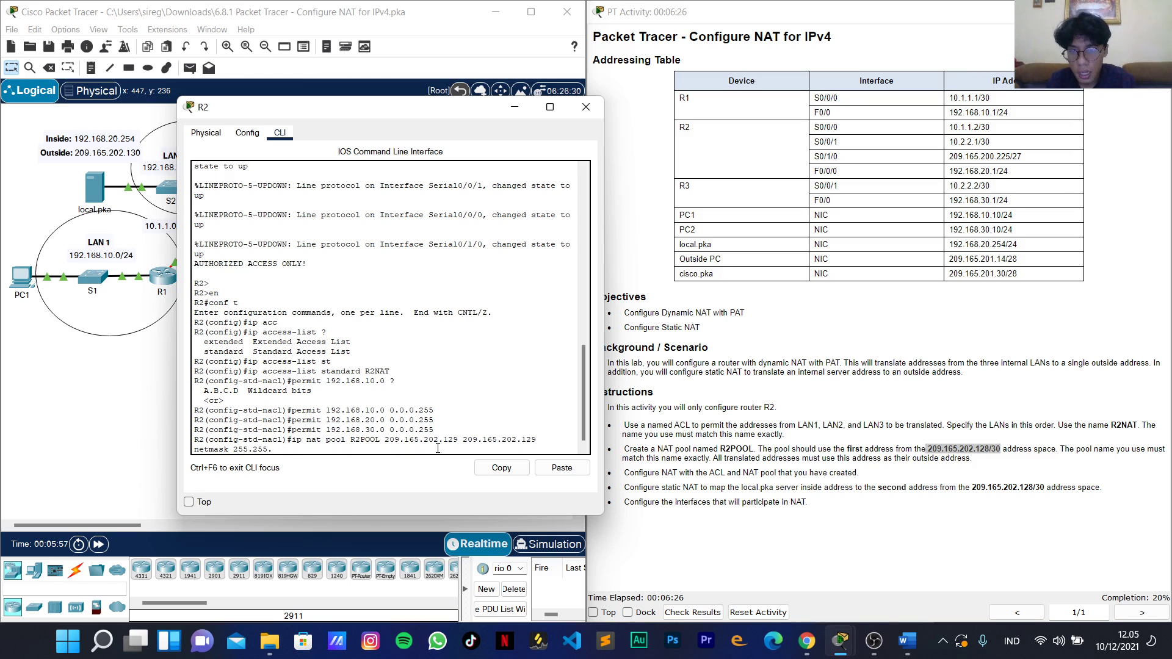
text(255.2)
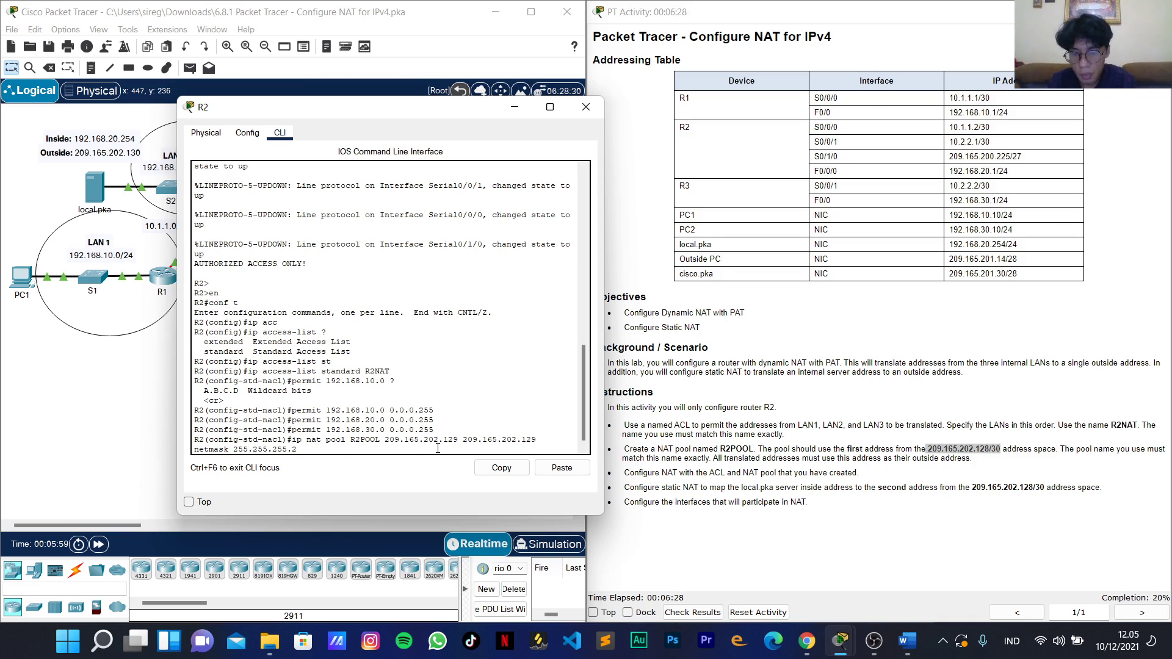
text(52)
key(Return)
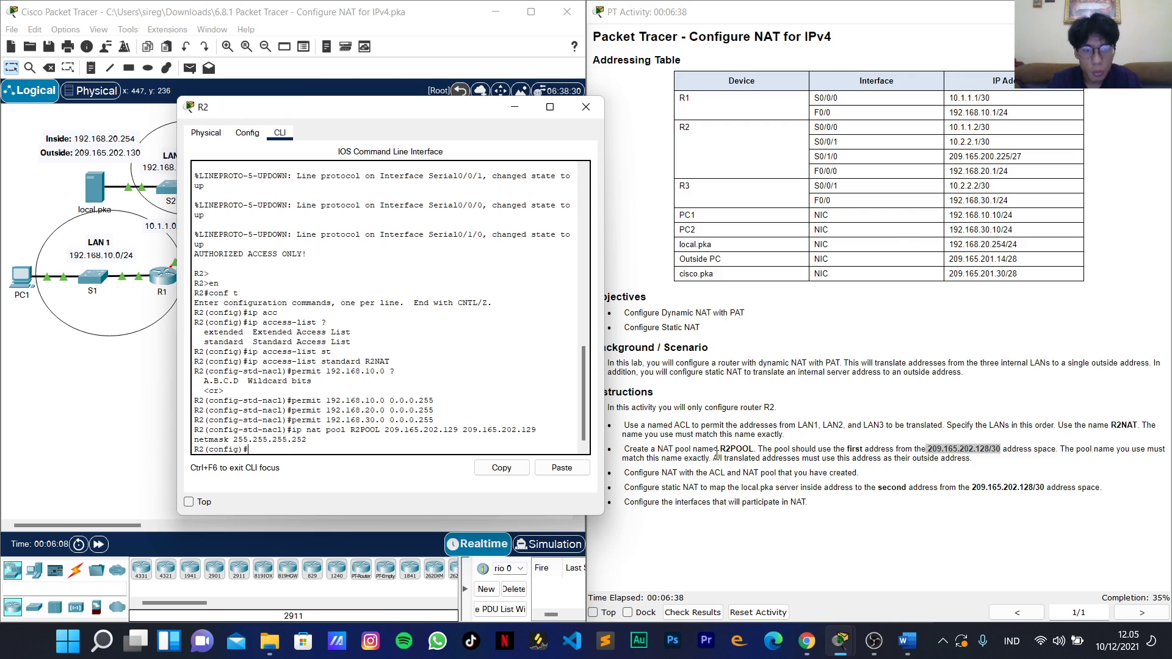
Mark the instruction about combining the ACL and pool, and begin an ip nat inside source rule on R2 with list R2NAT.
click(586, 107)
click(628, 473)
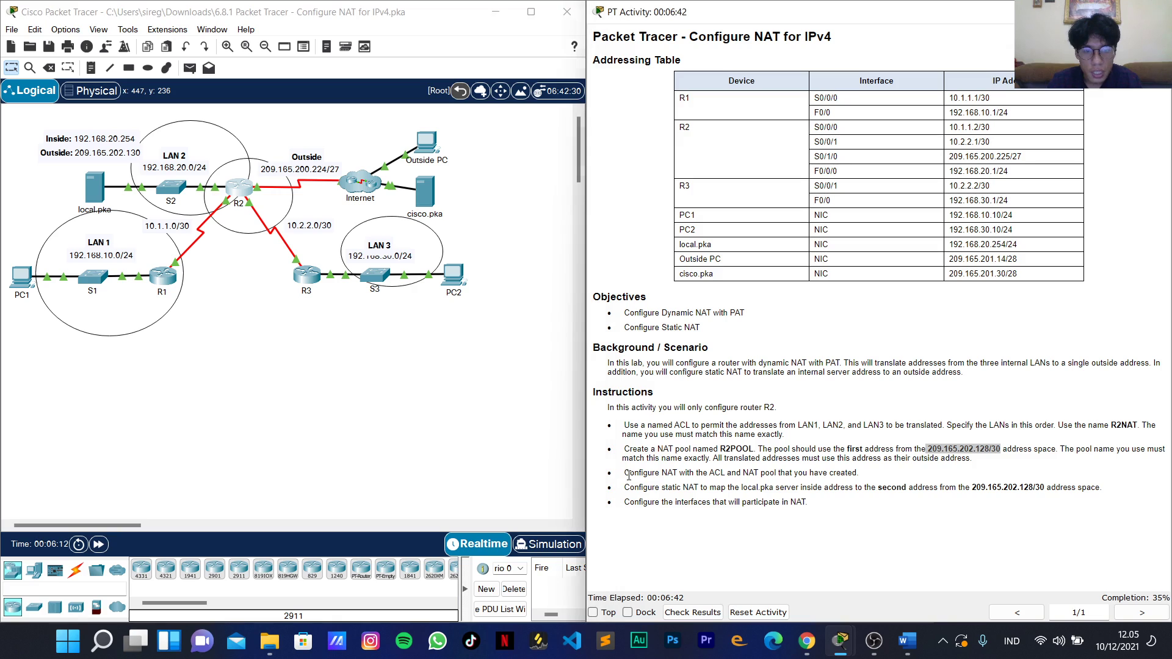
drag(628, 473, 855, 472)
click(239, 193)
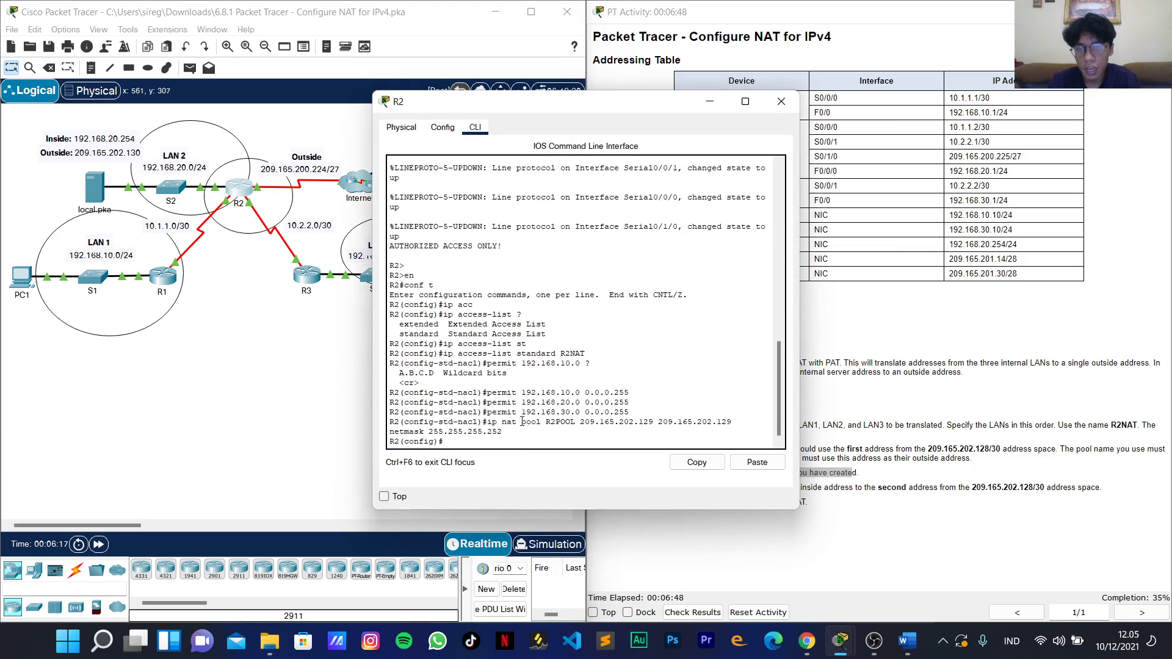
drag(549, 102, 296, 111)
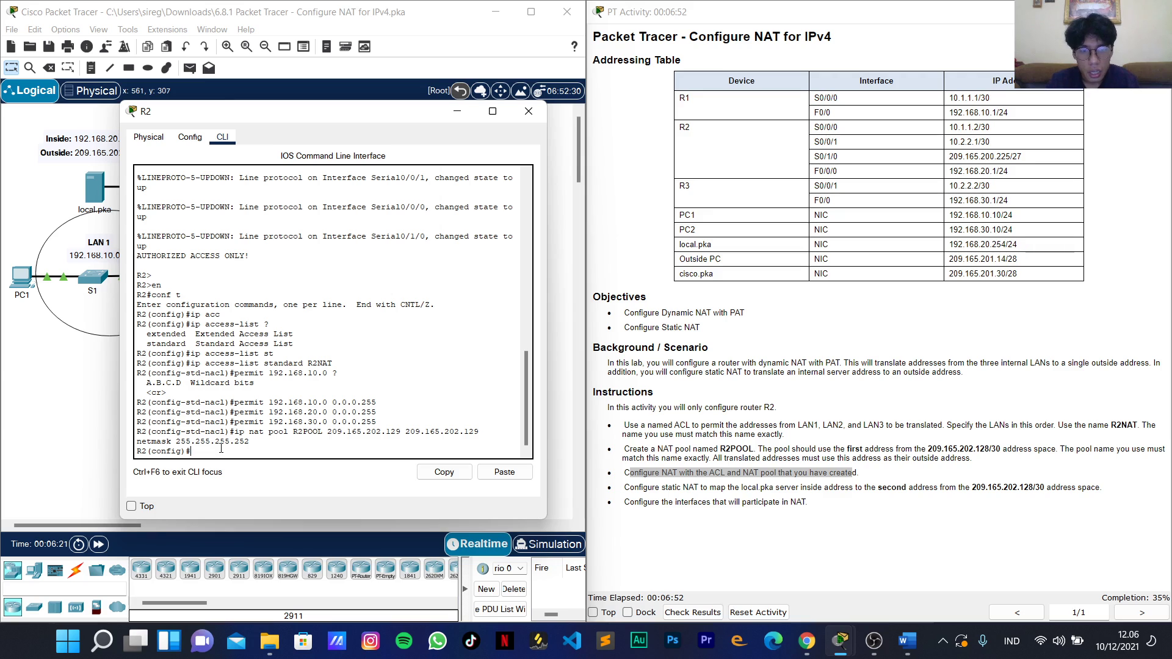
text(ip n)
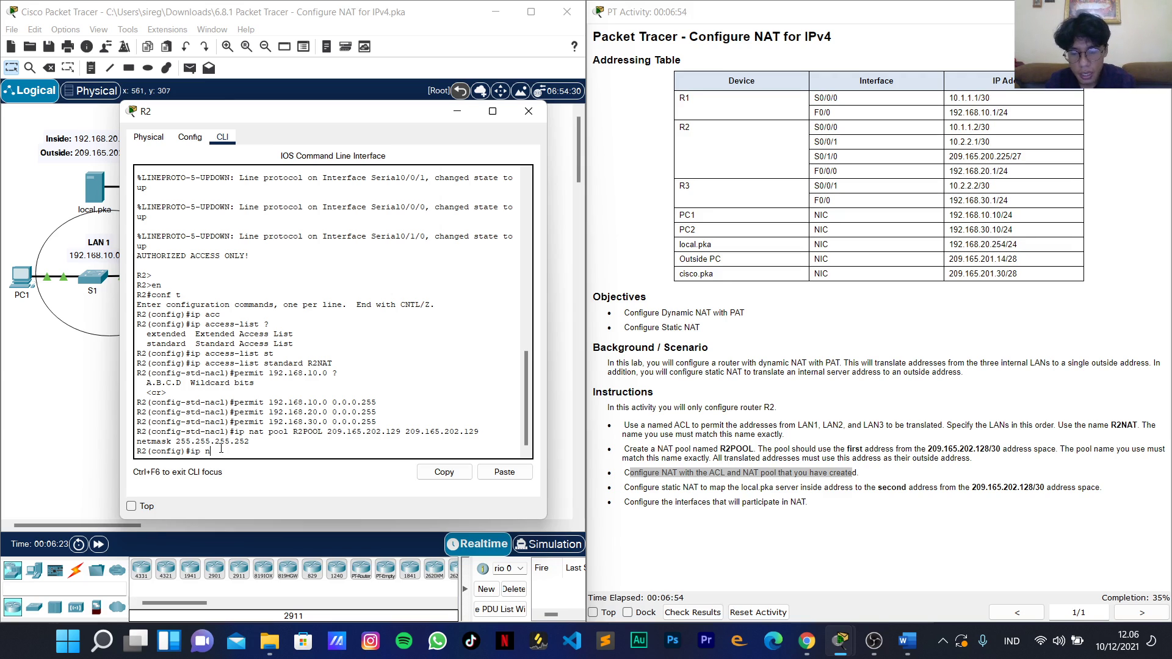
text(at ins)
key(Tab)
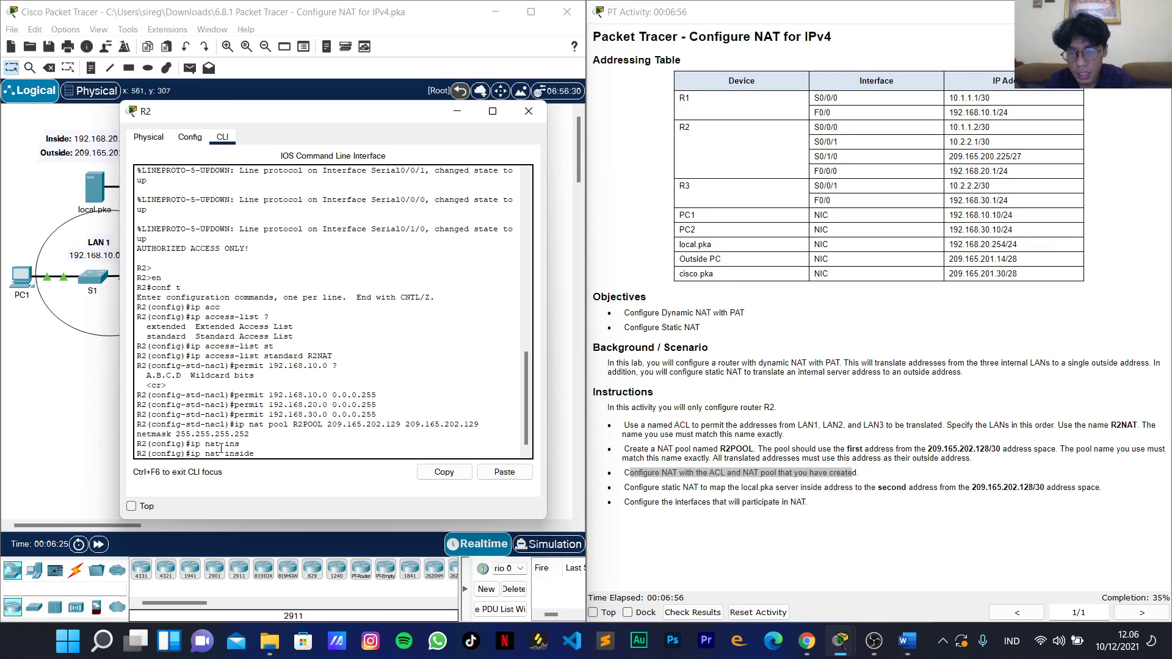
text(sou)
key(Tab)
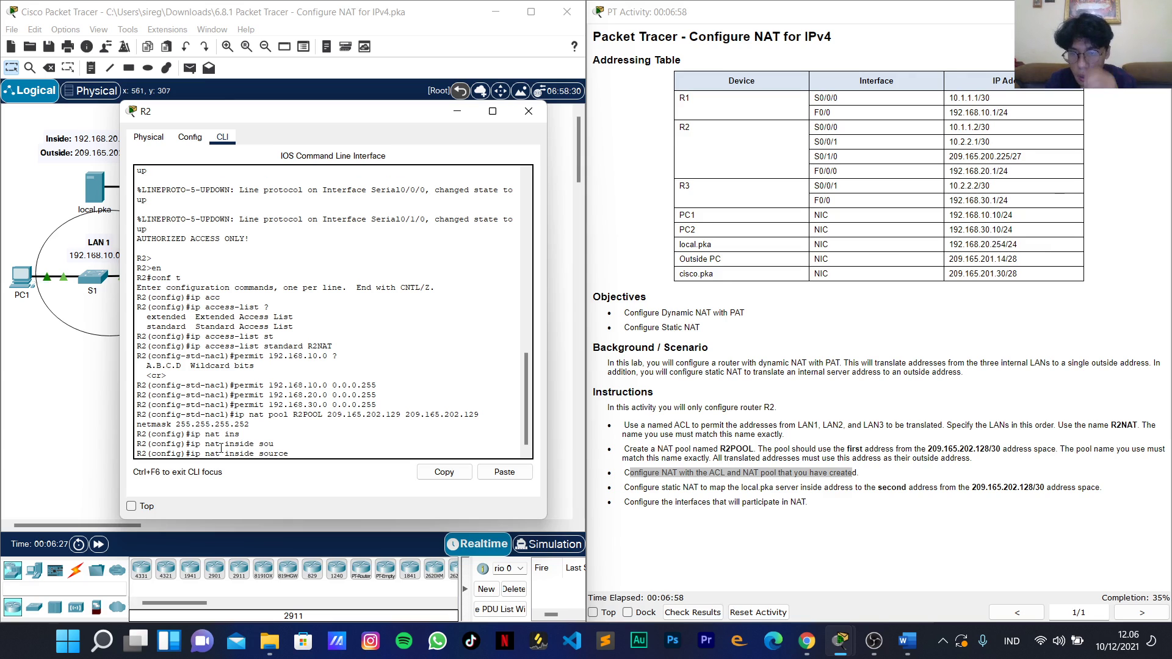
text(lis)
key(Tab)
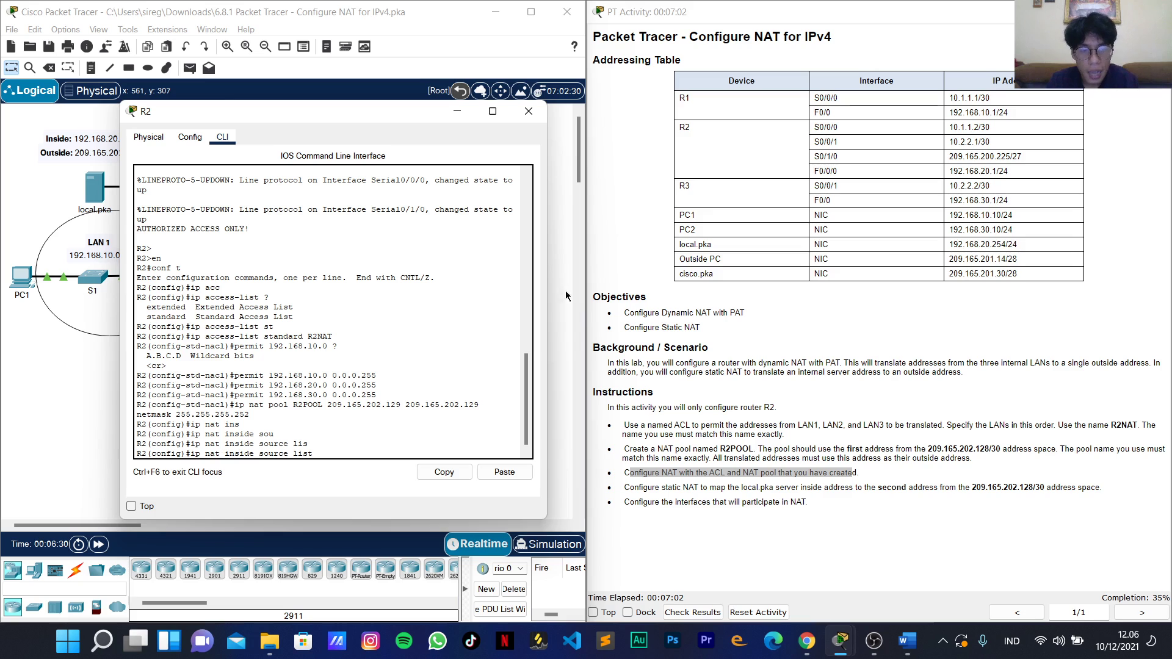
text(R2)
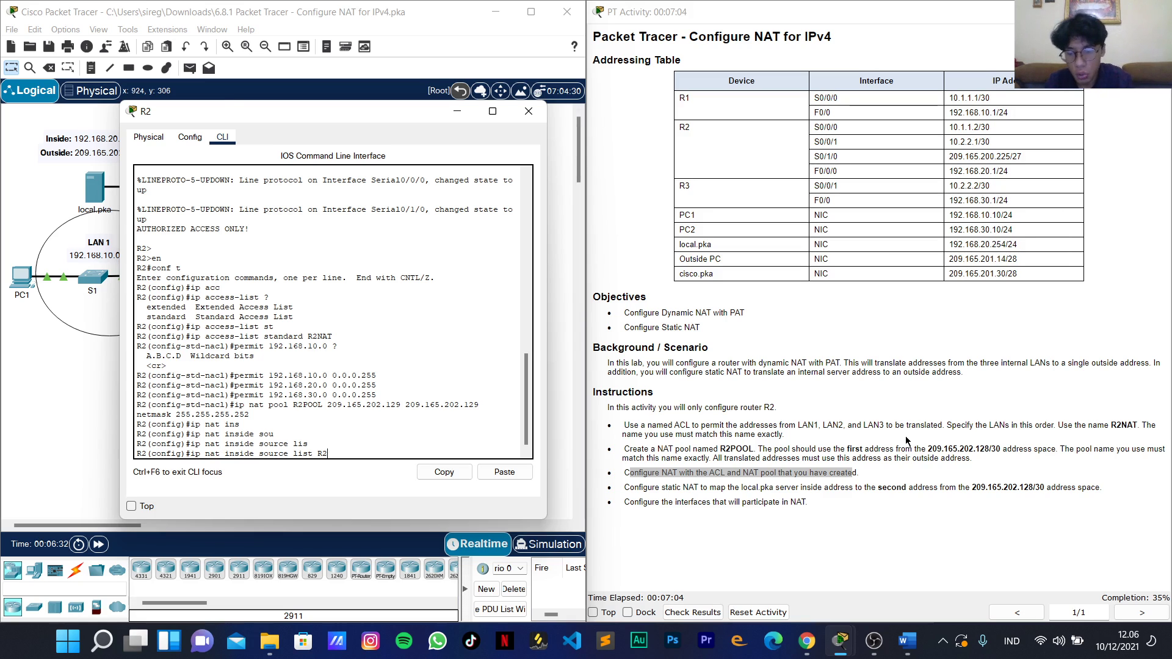
text(NAT)
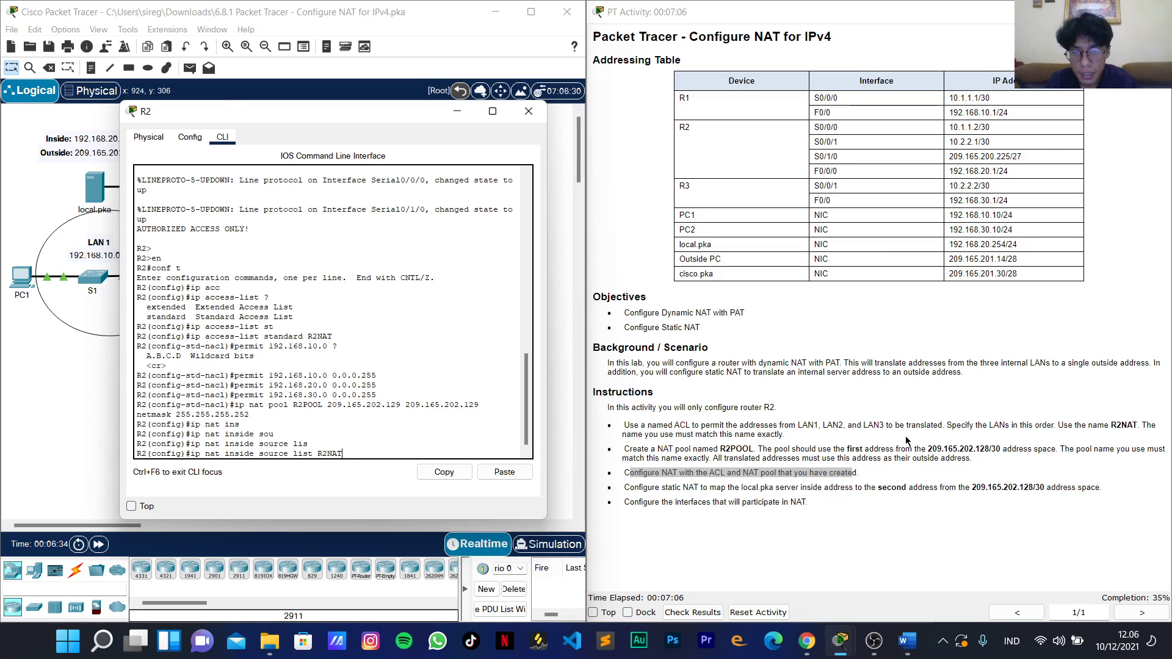
Complete the NAT rule for list R2NAT with pool R2POOL and the overload option, checking the available options on the way.
text( p)
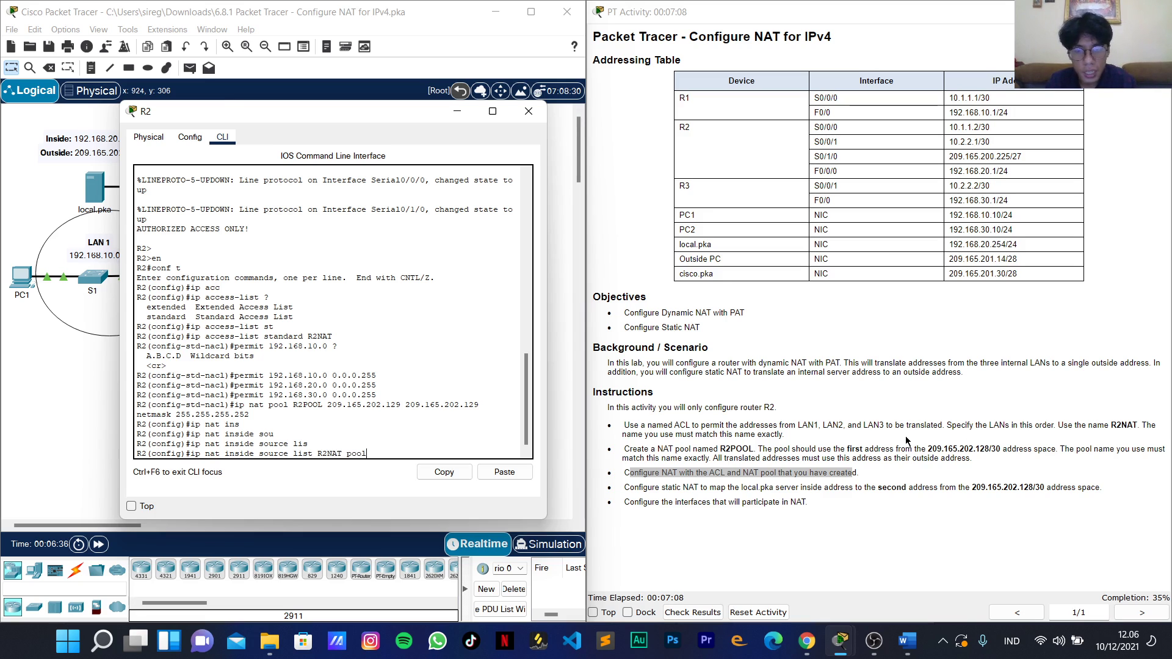
text(ool )
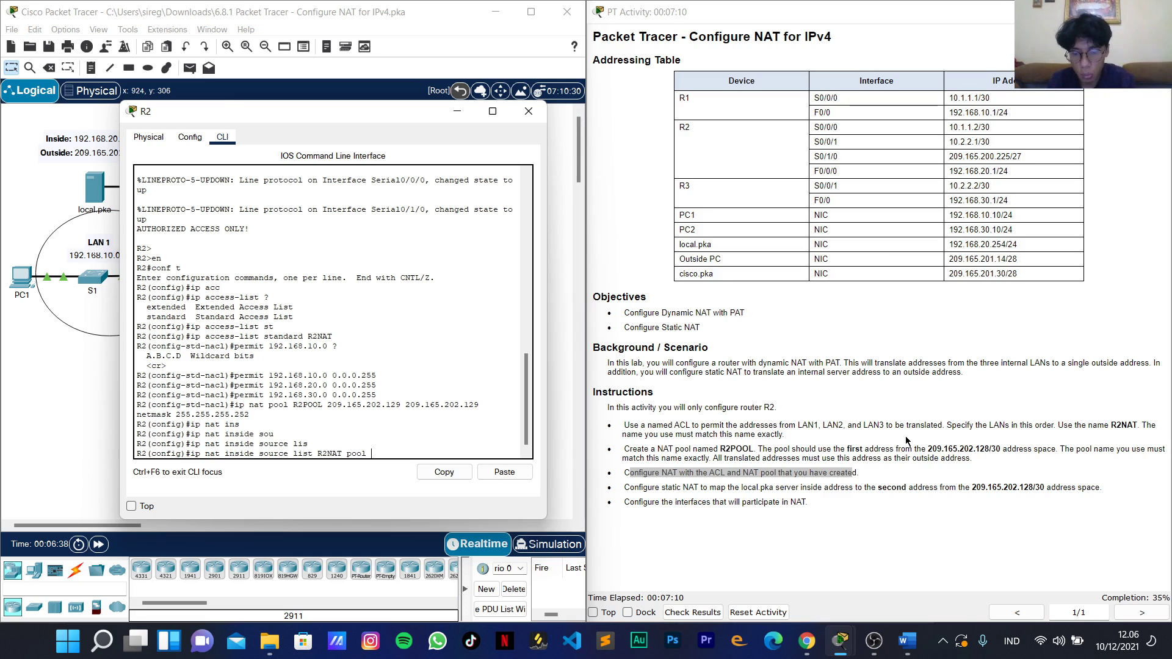
text(R2p)
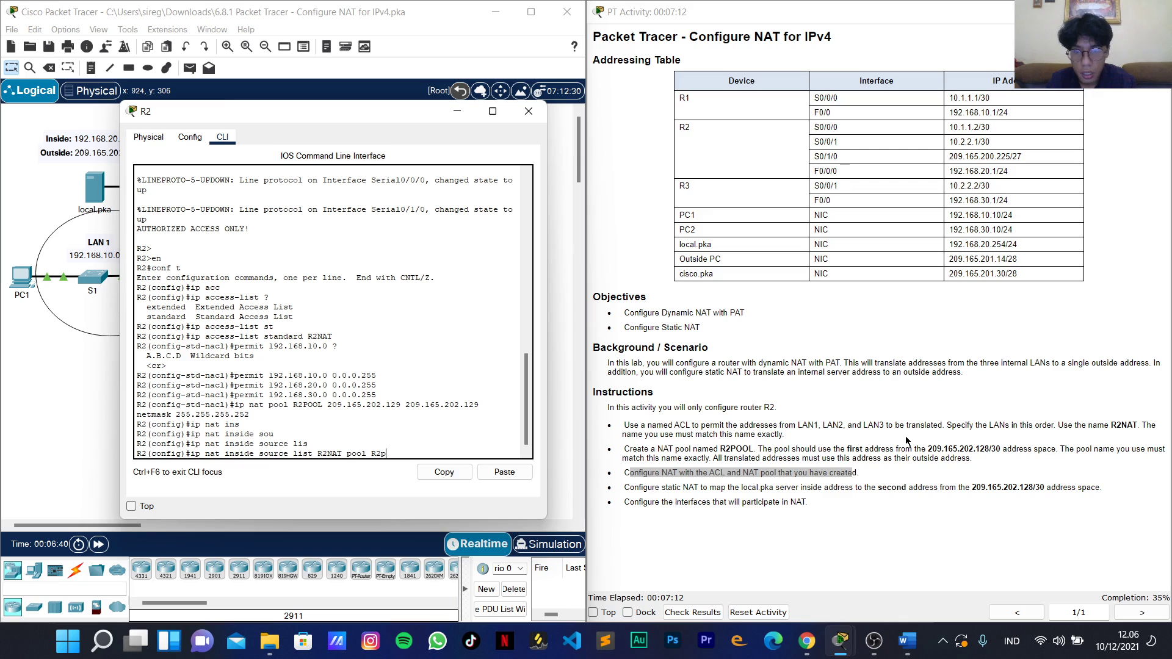
text(PO)
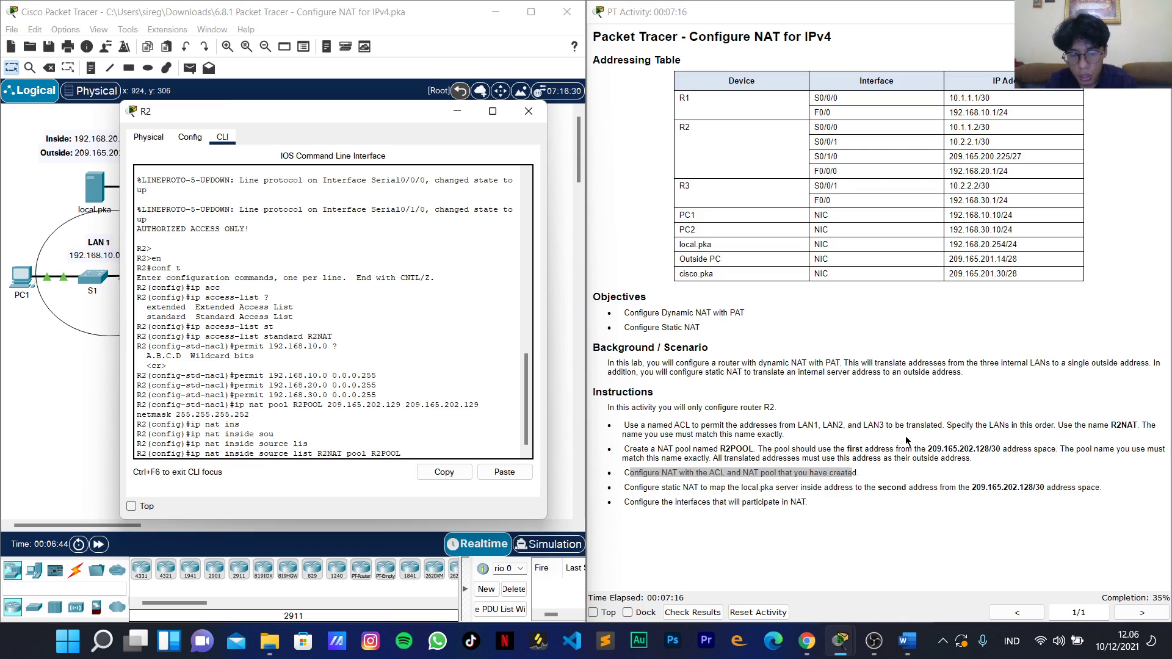
text( o)
text(?)
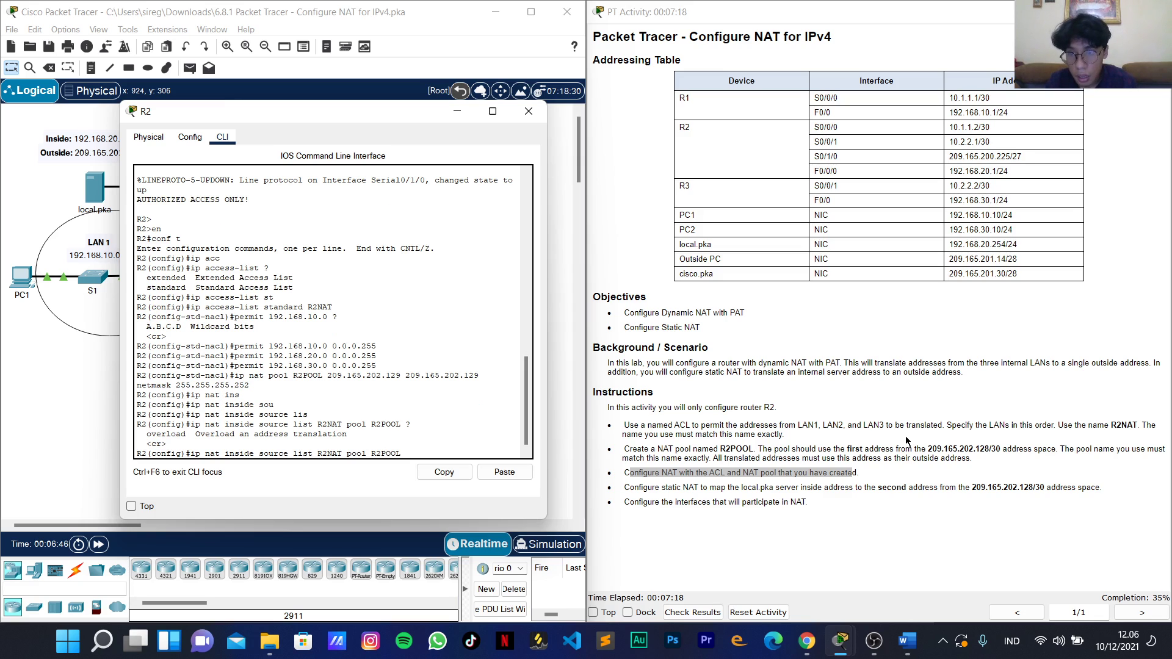
key(Tab)
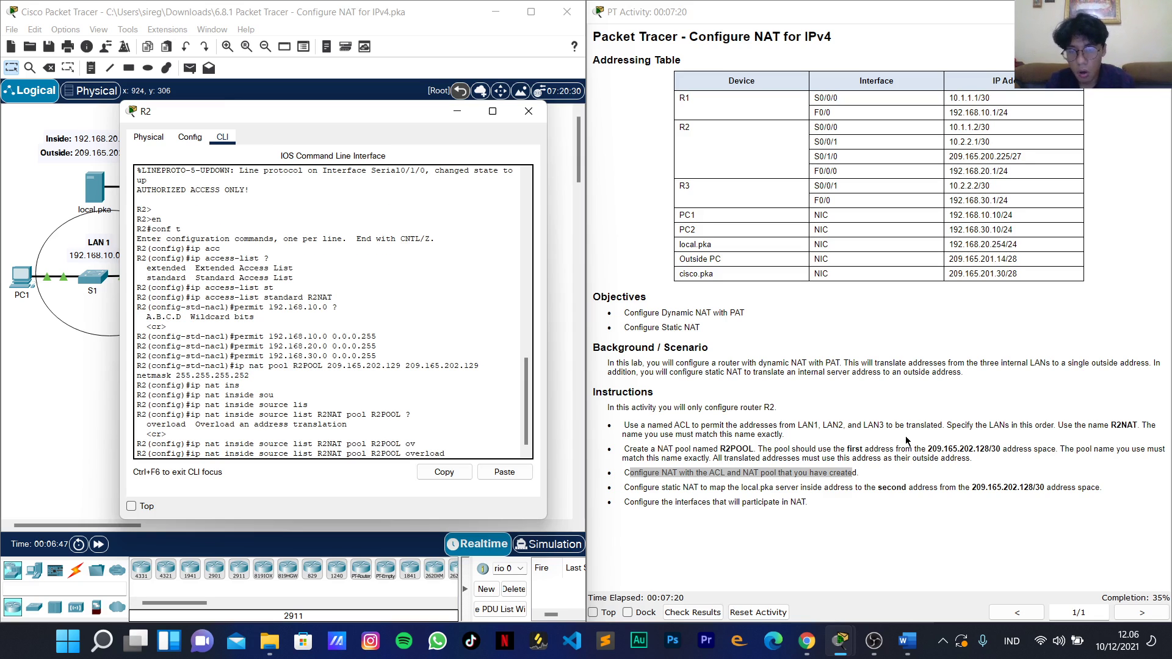
key(Return)
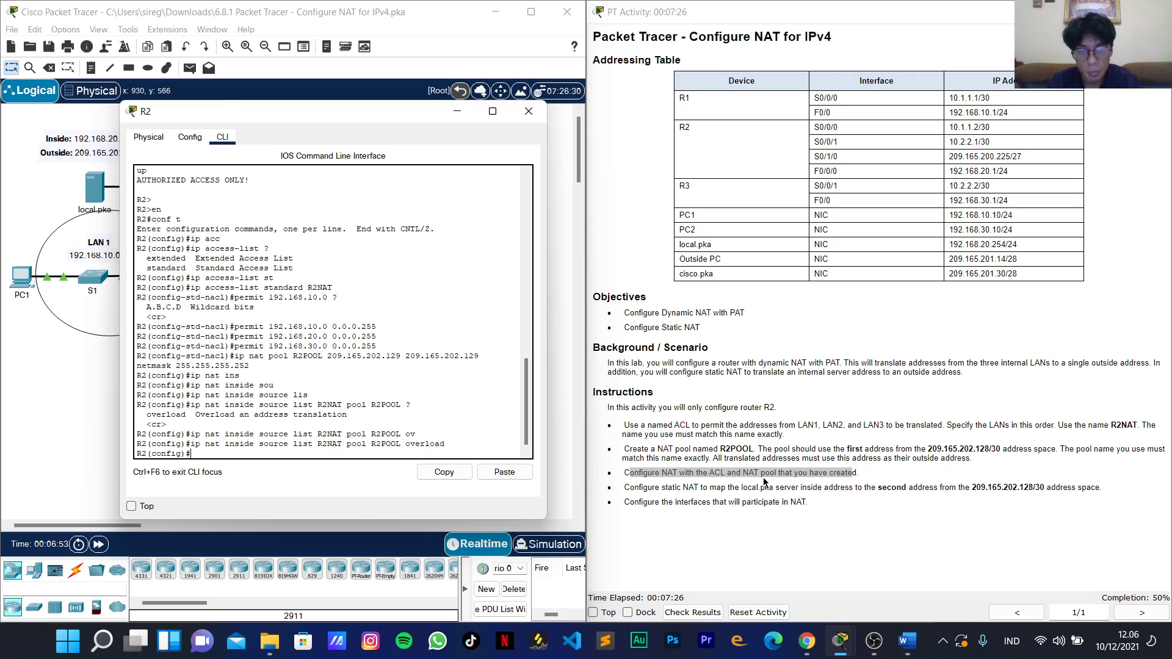
Mark the static NAT instruction for the local.pka server and begin R2's ip nat inside source static command.
drag(624, 487, 1045, 487)
click(243, 451)
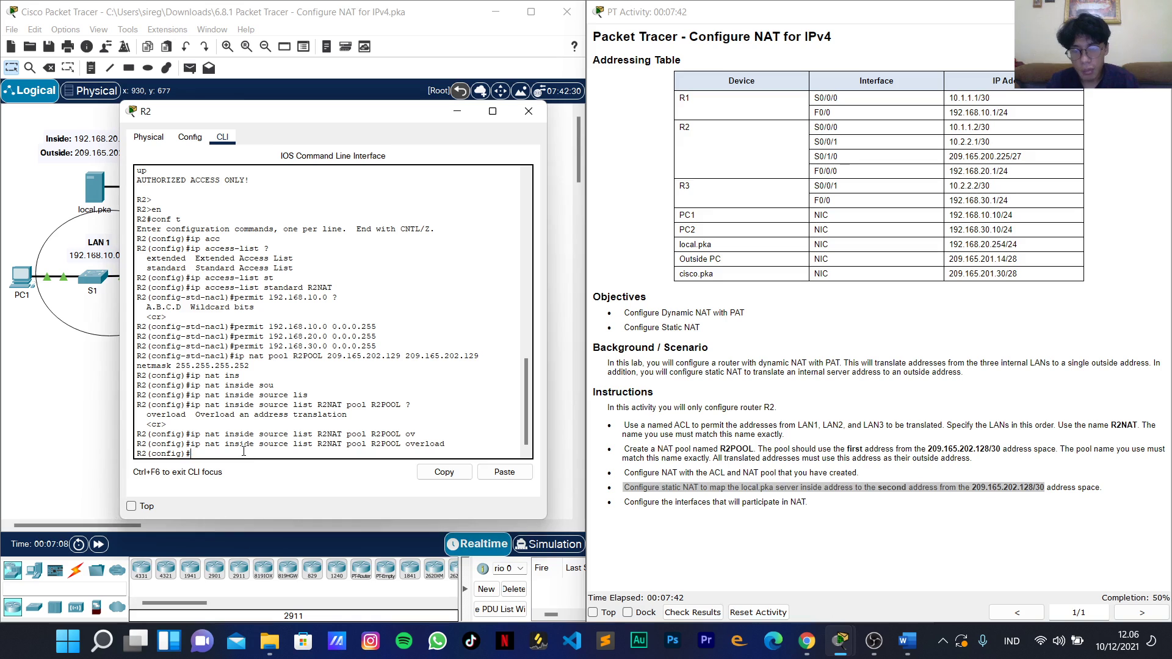
text(ip)
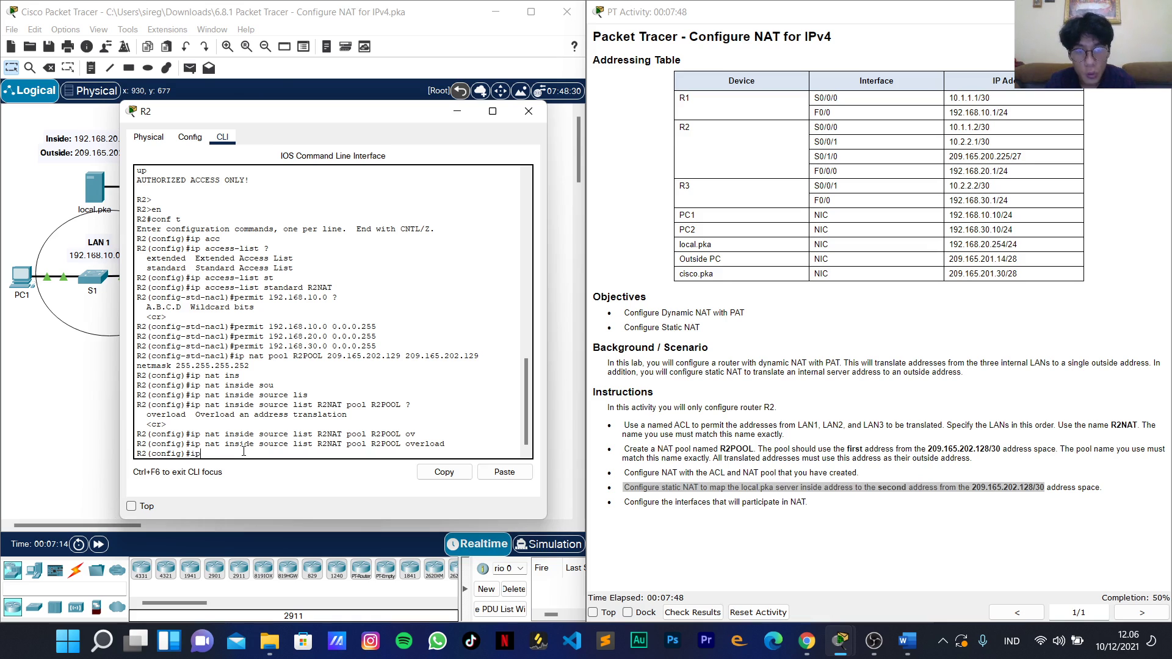
text(nat)
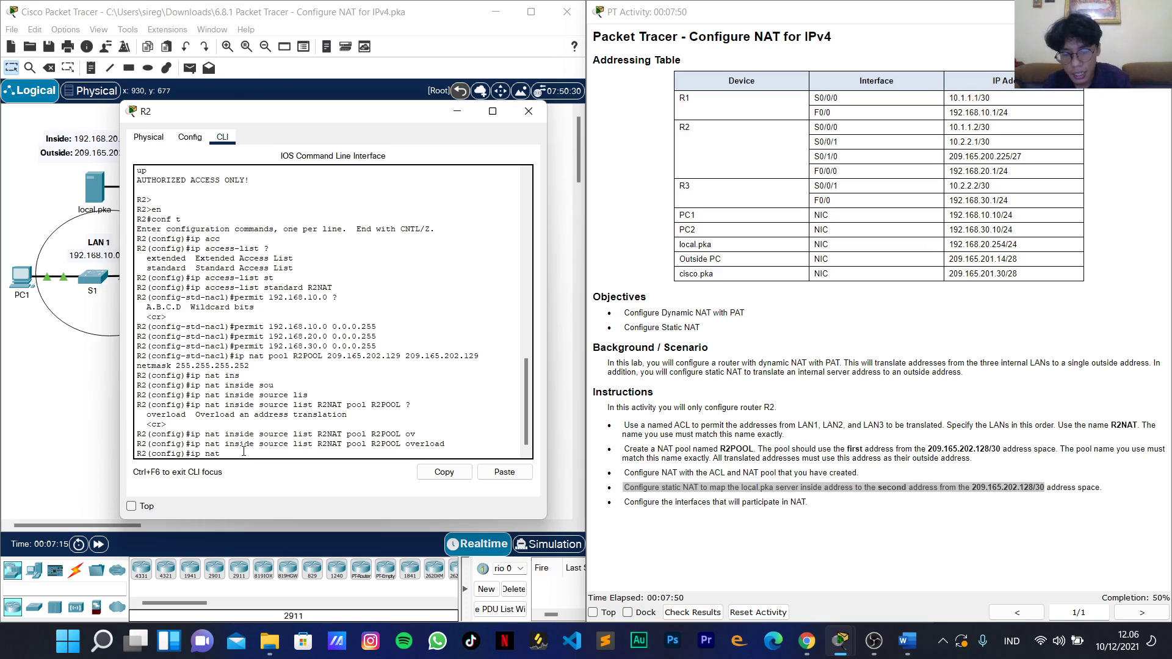
text( inside sour)
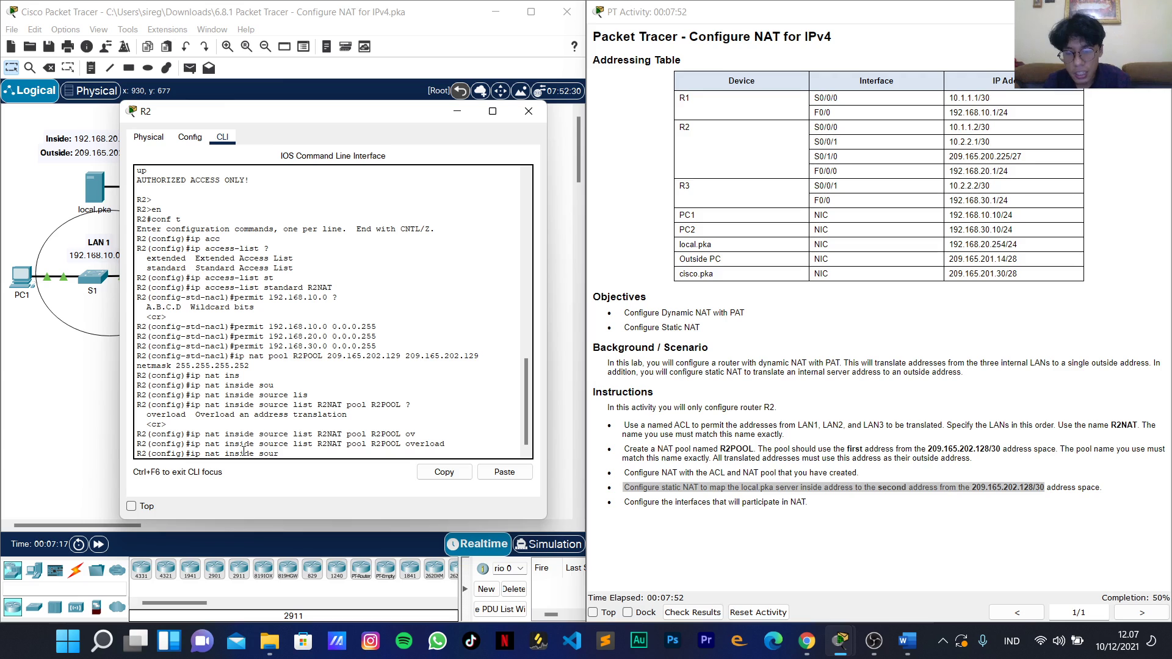
key(Tab)
text(static)
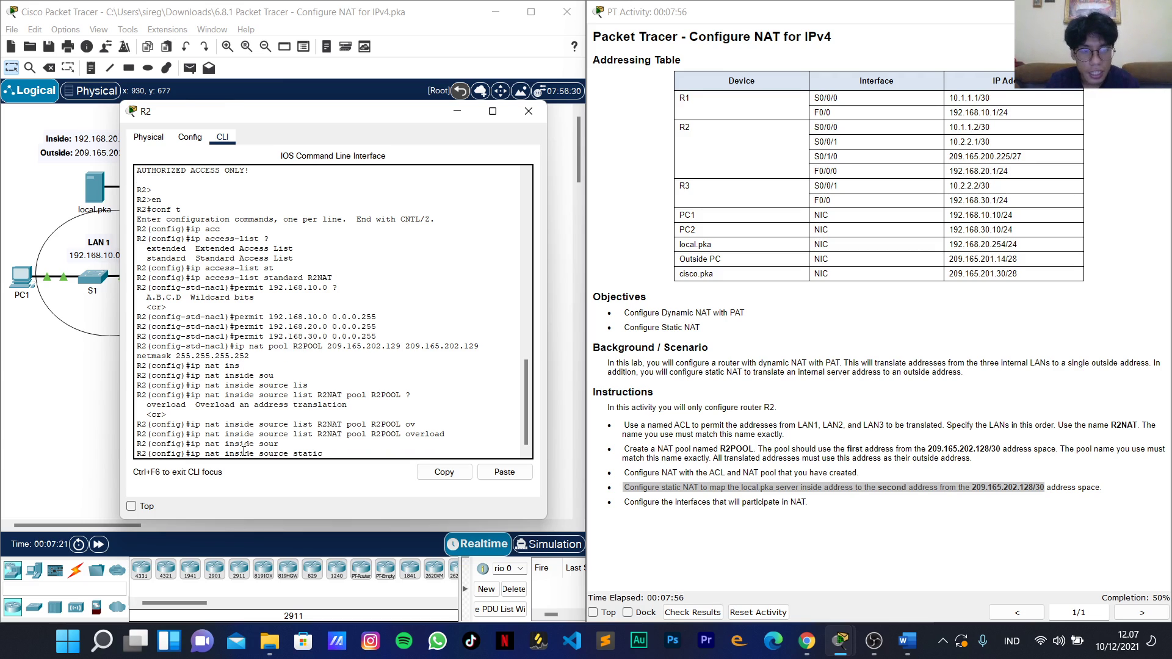
Uncover the topology and draw an unfilled ellipse around the Inside and Outside address labels above local.pka.
drag(183, 112, 324, 132)
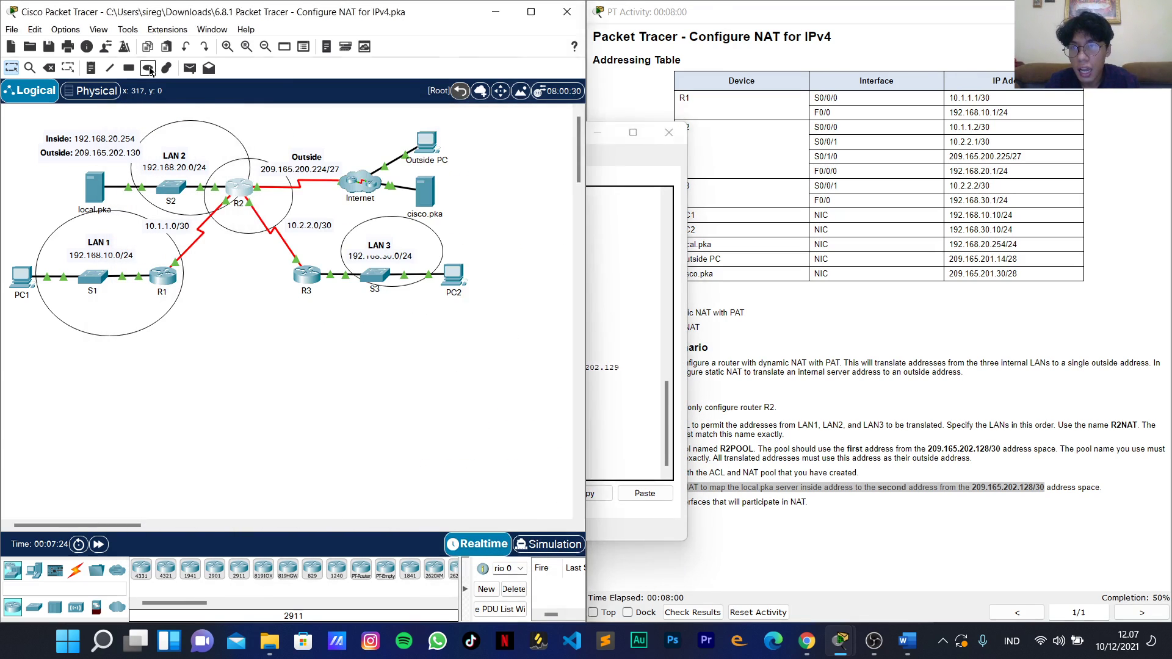
click(148, 68)
mouse_move(20, 117)
mouse_down()
mouse_move(153, 160)
mouse_move(166, 181)
mouse_move(157, 174)
mouse_up()
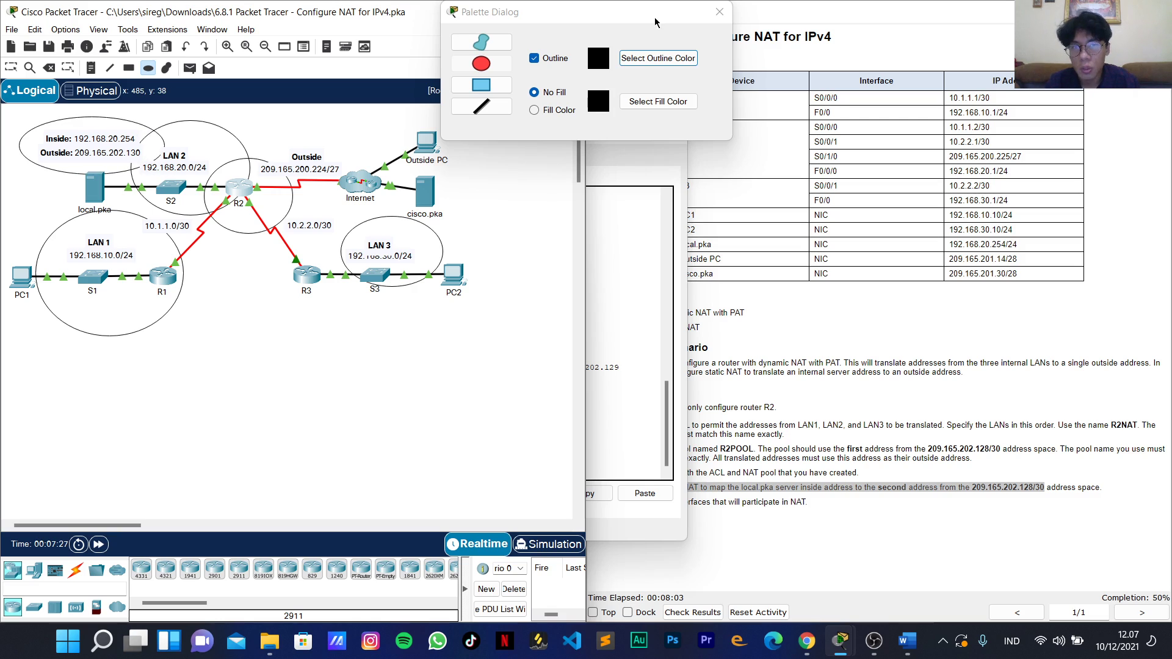
click(720, 12)
click(614, 130)
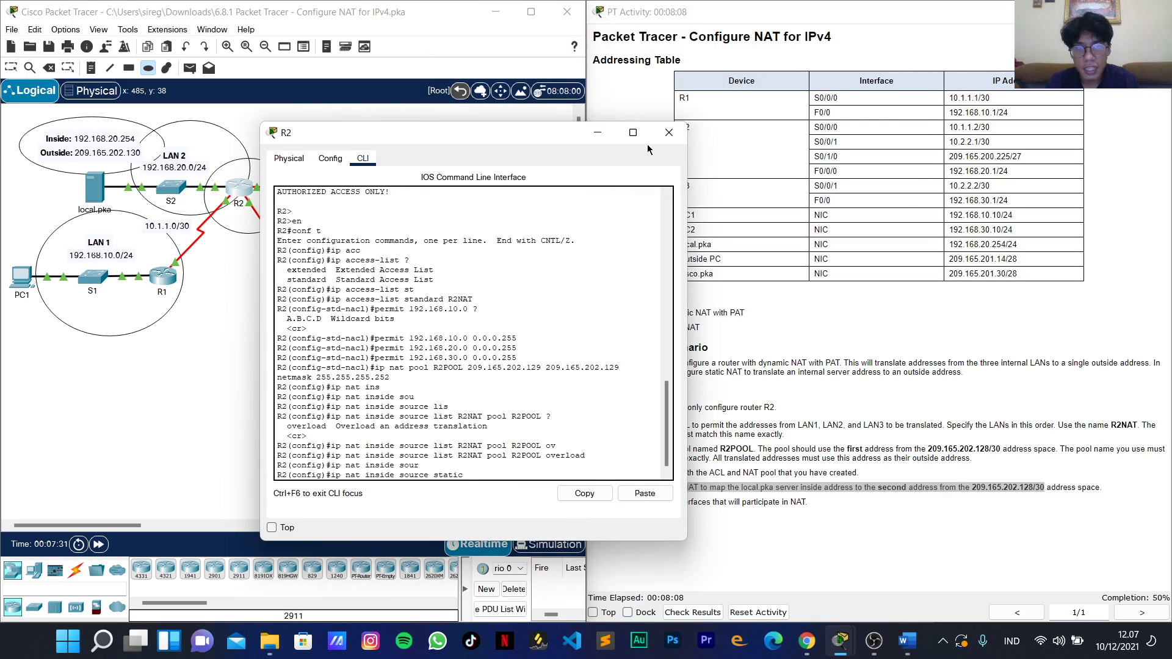
Complete R2's static NAT mapping from inside address 192.168.20.254 to outside address 209.165.202.130.
drag(536, 135, 637, 148)
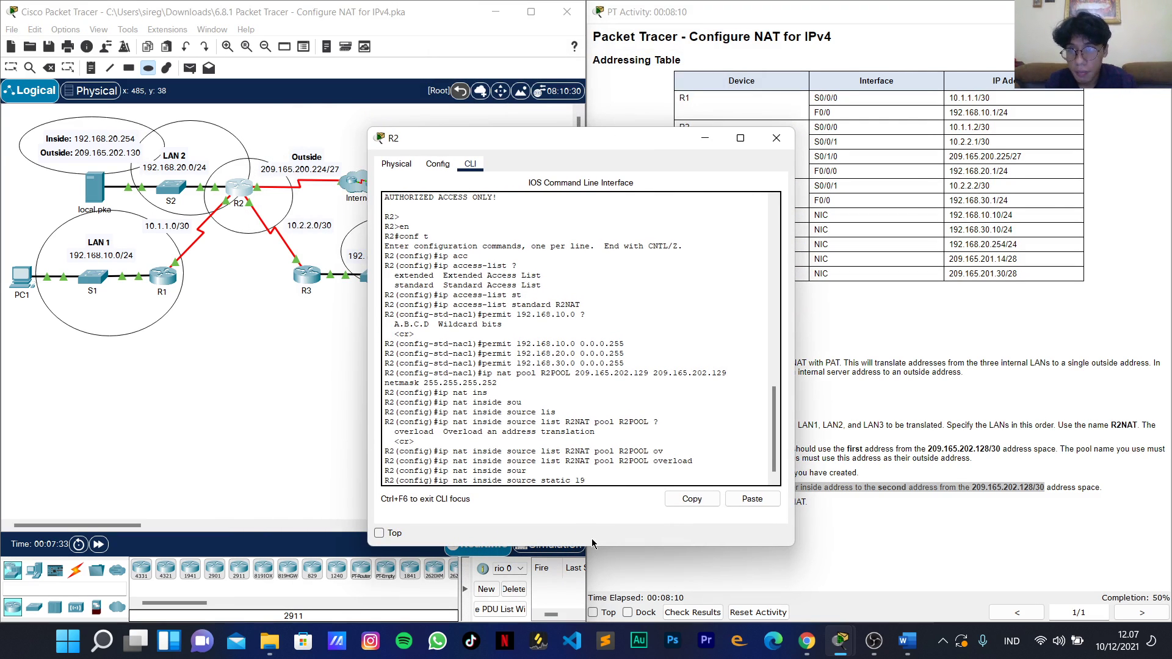
text(192.168)
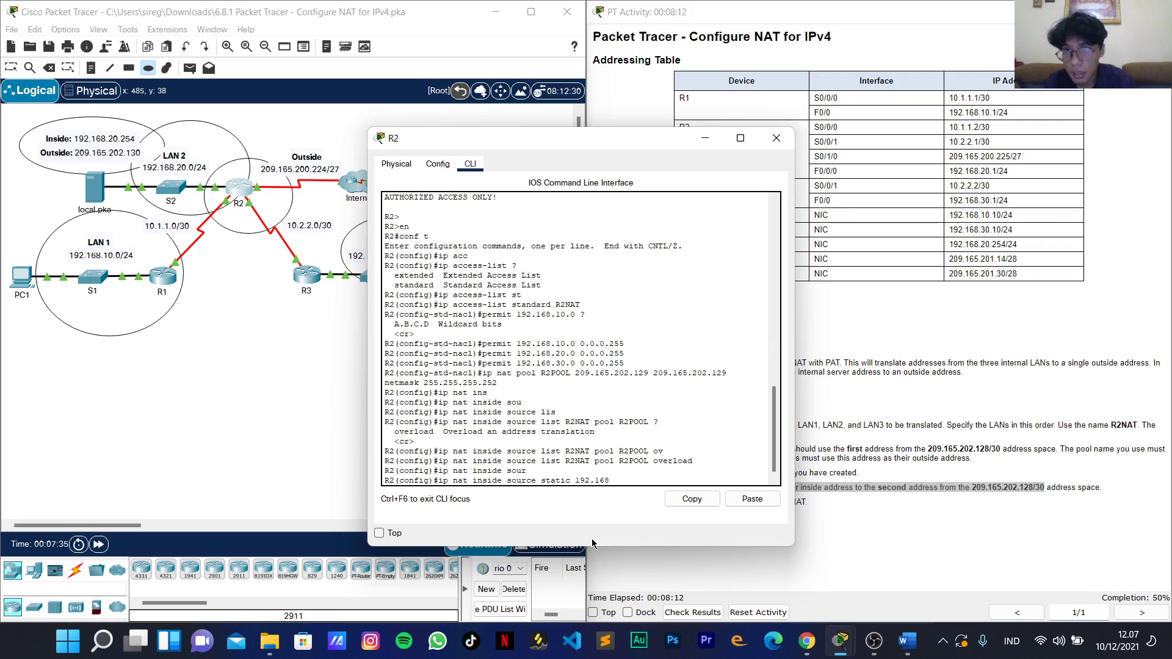
text(.20.25)
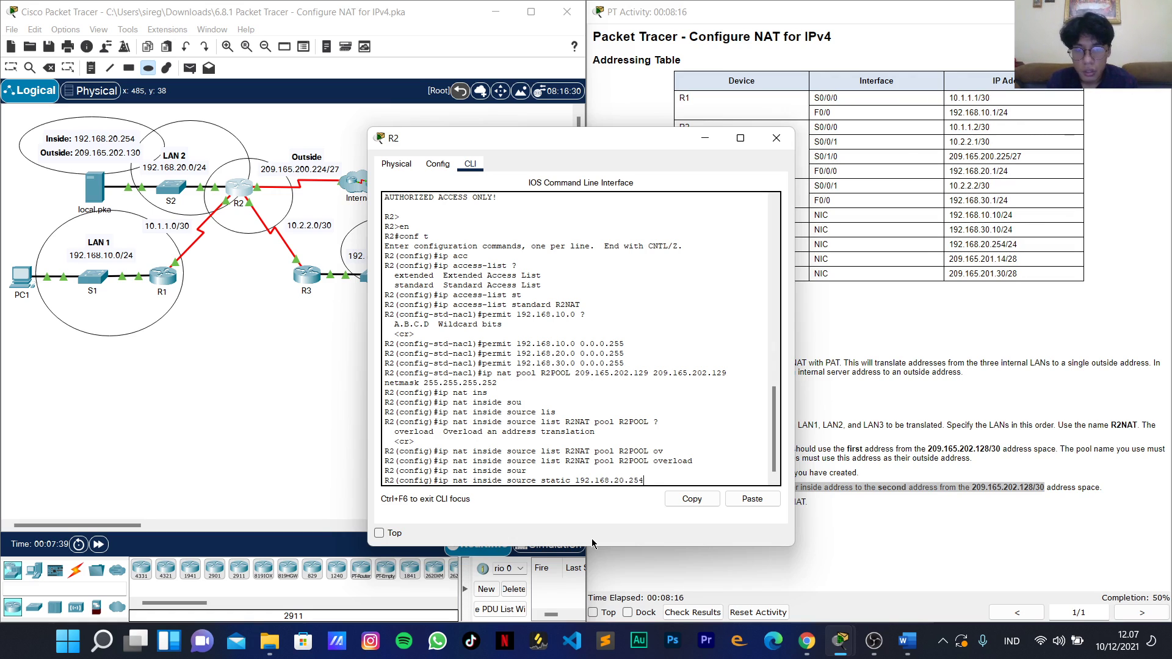
text(4 )
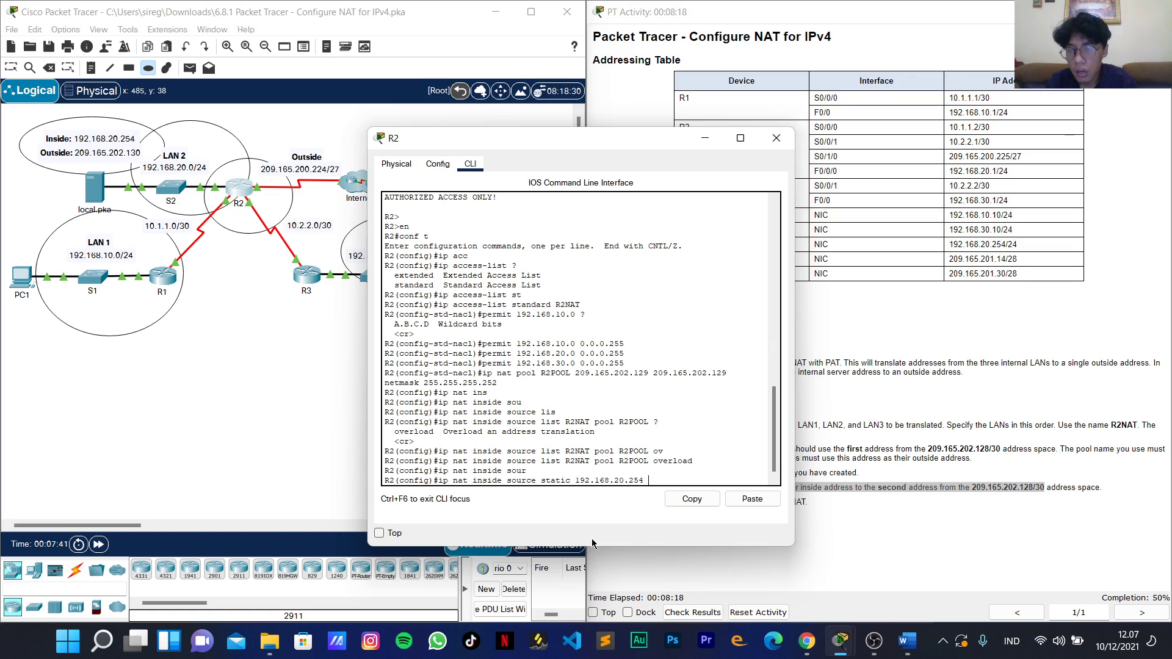
text(209.16)
text(5)
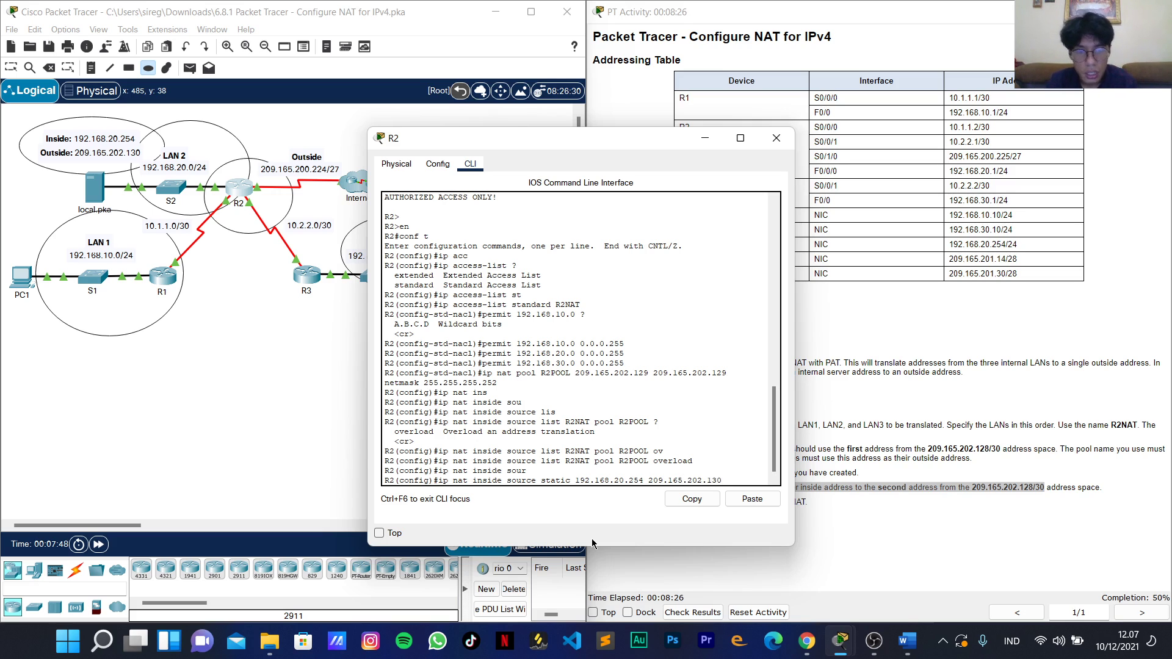
text(.202.130)
key(Return)
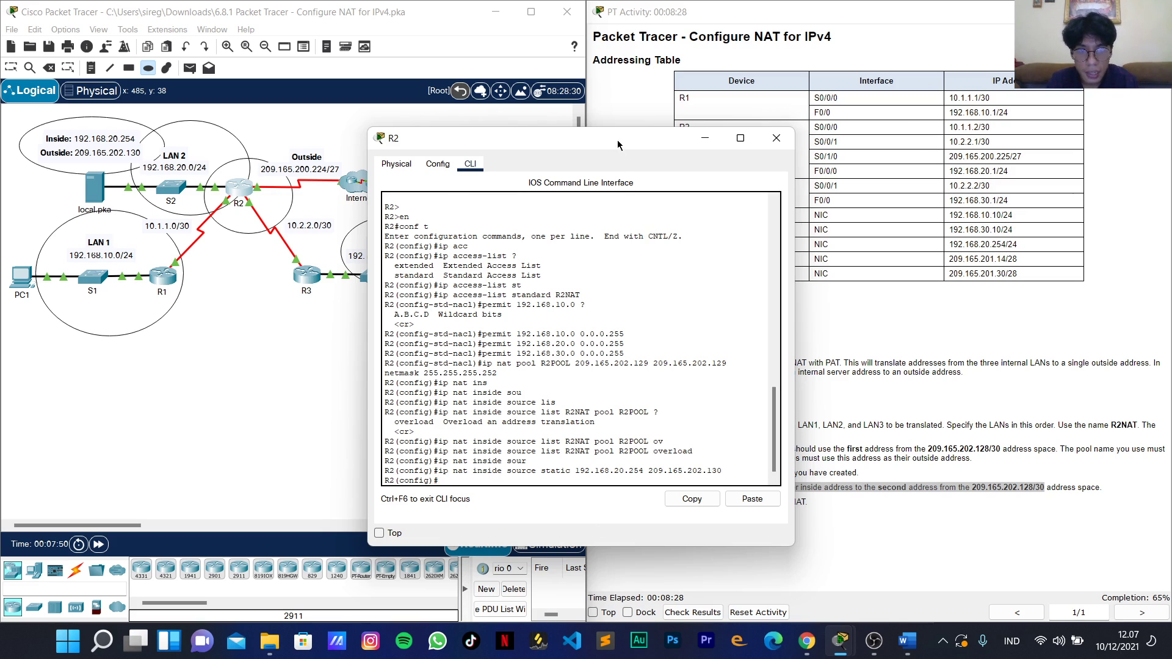
Close R2's window, review the instruction about interfaces participating in NAT, and switch back to the Select tool.
drag(618, 145, 390, 129)
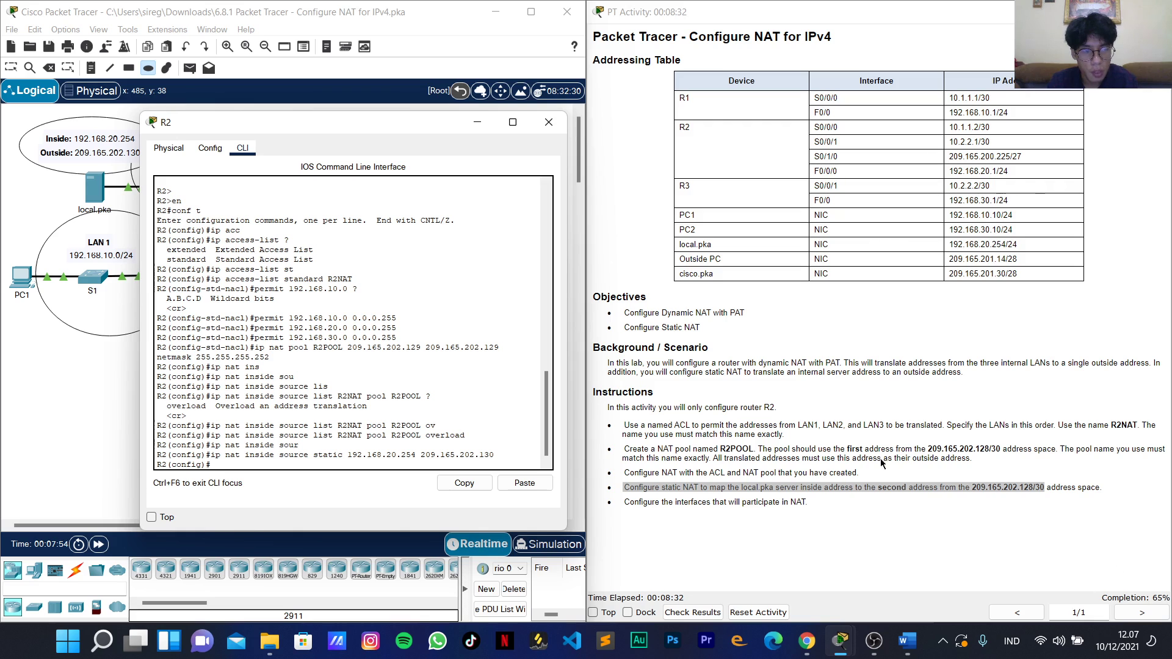
click(549, 123)
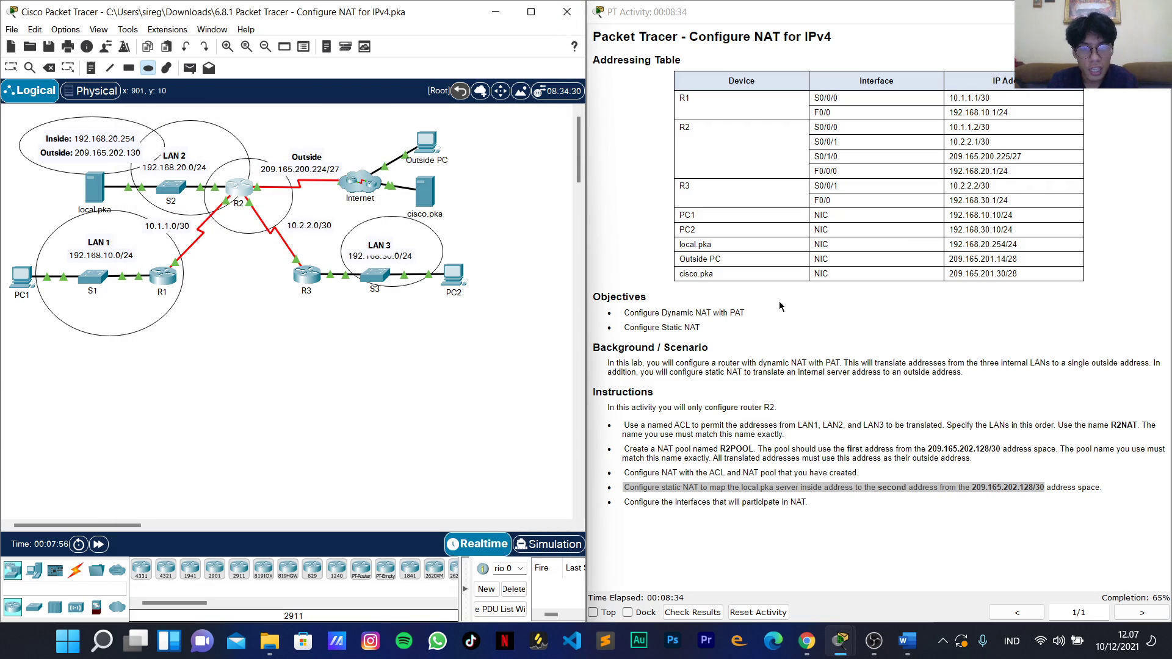
drag(625, 503, 812, 512)
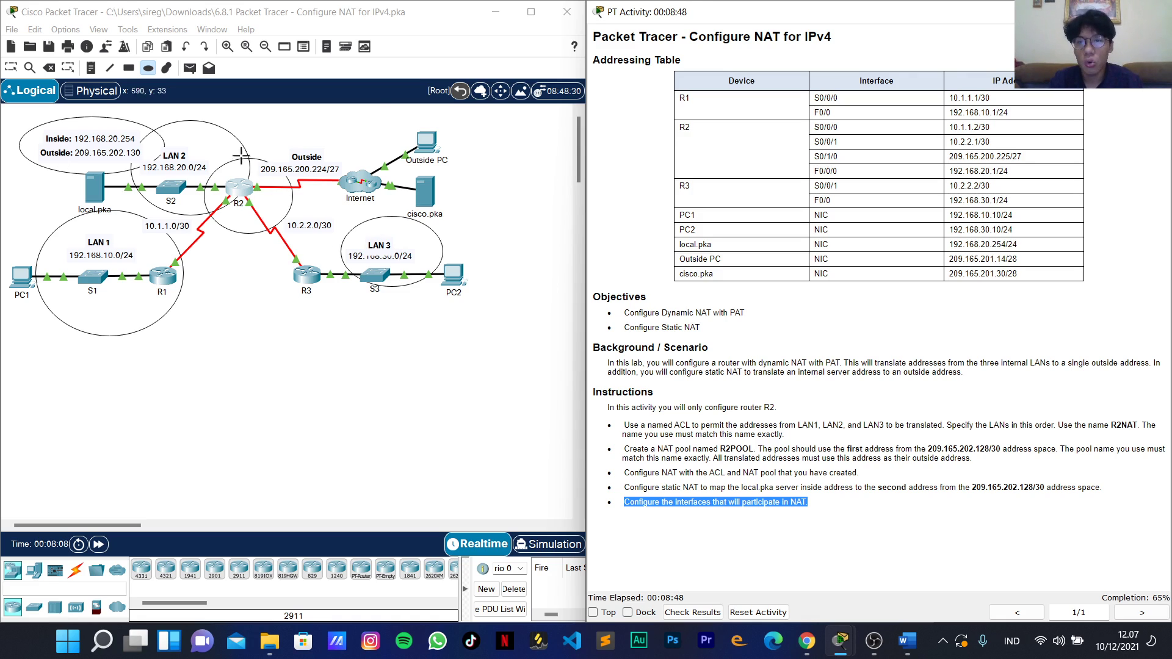
click(720, 519)
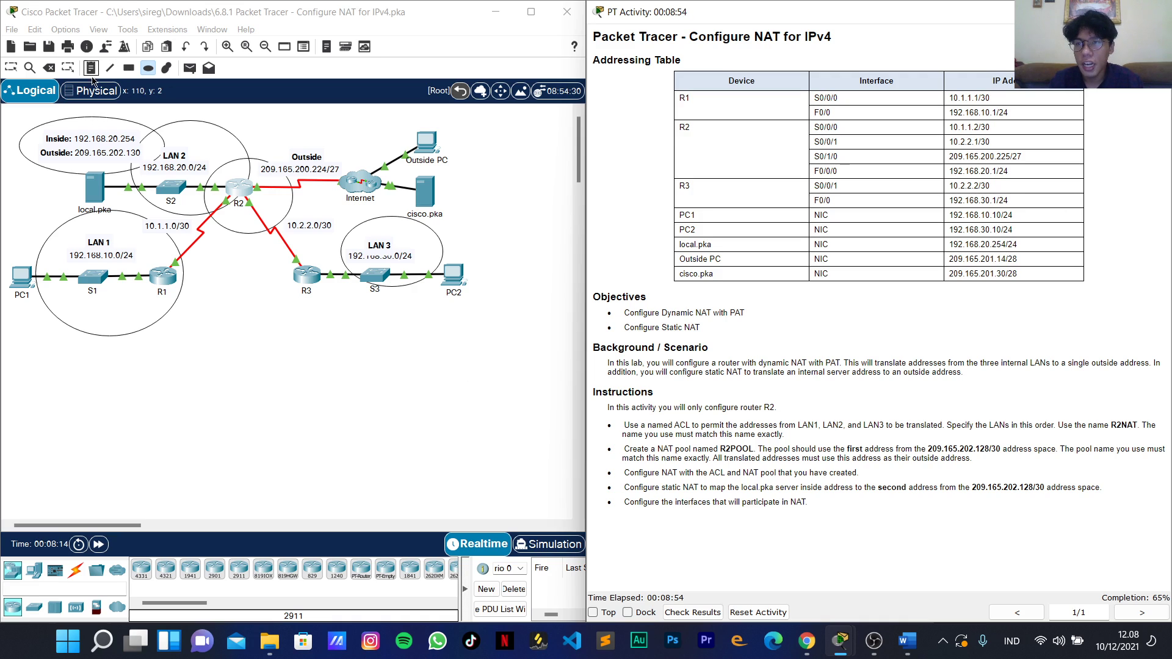
click(10, 67)
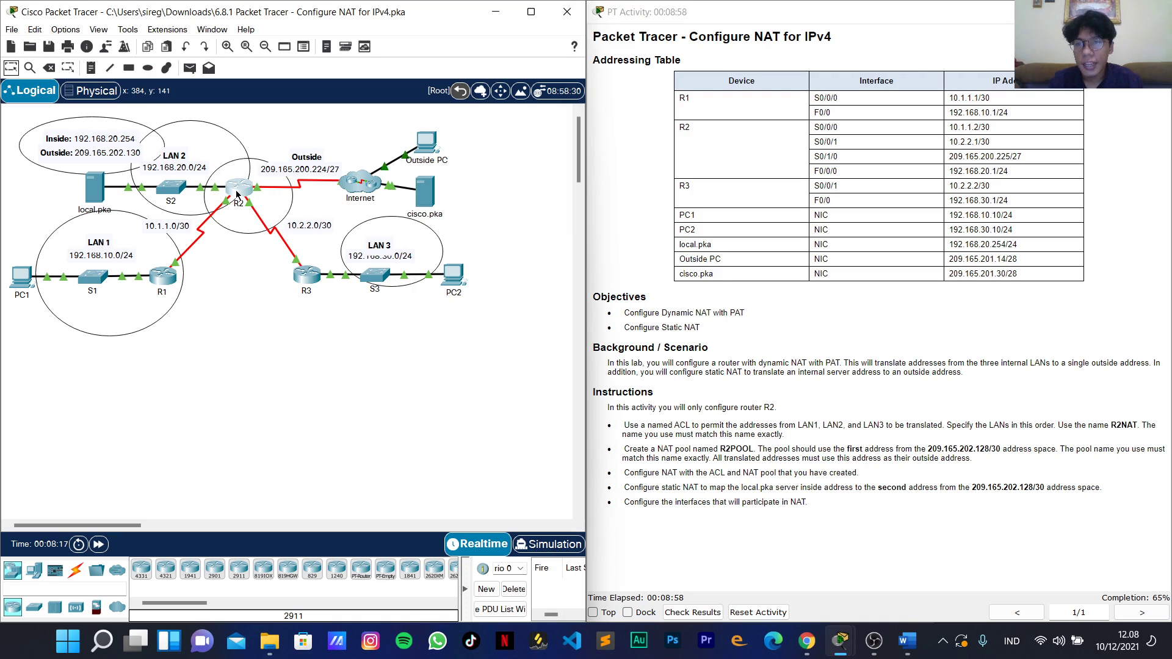
Reopen R2's command line beside the topology and examine the router's port and IP address summary.
mouse_move(237, 195)
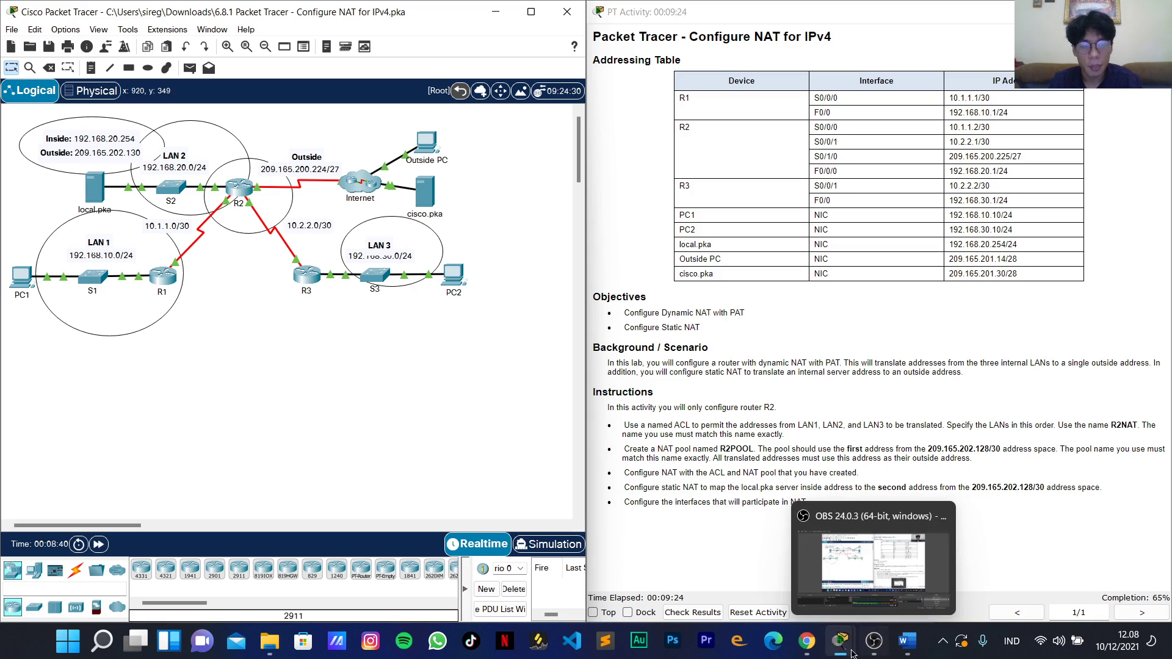
click(243, 199)
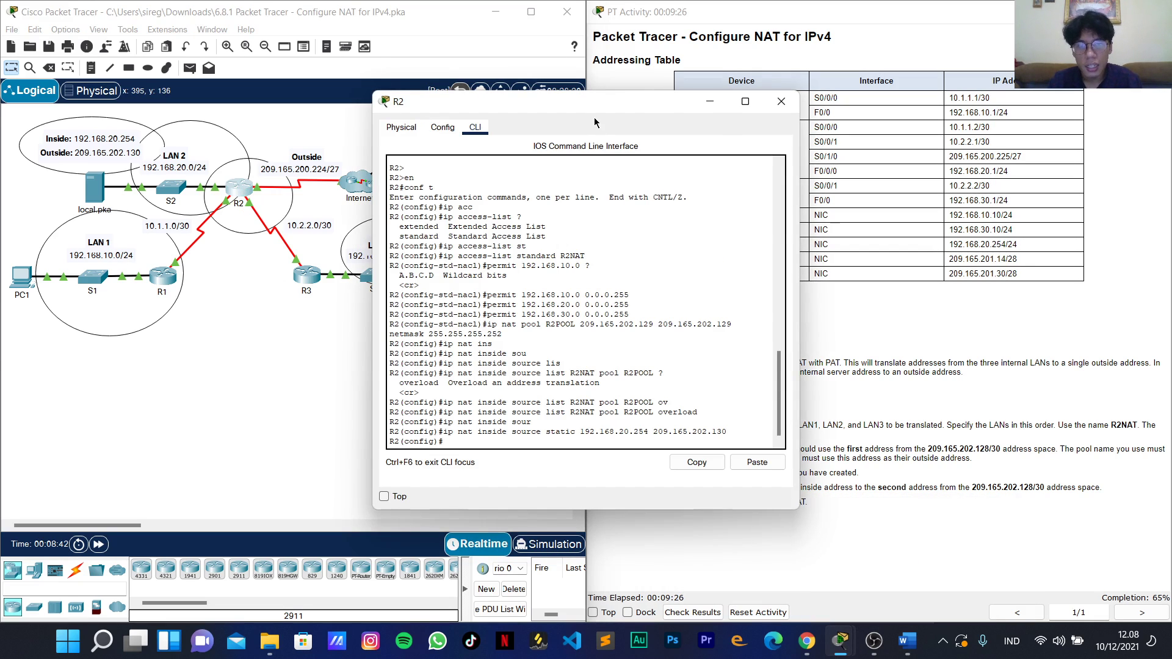
drag(611, 104, 796, 105)
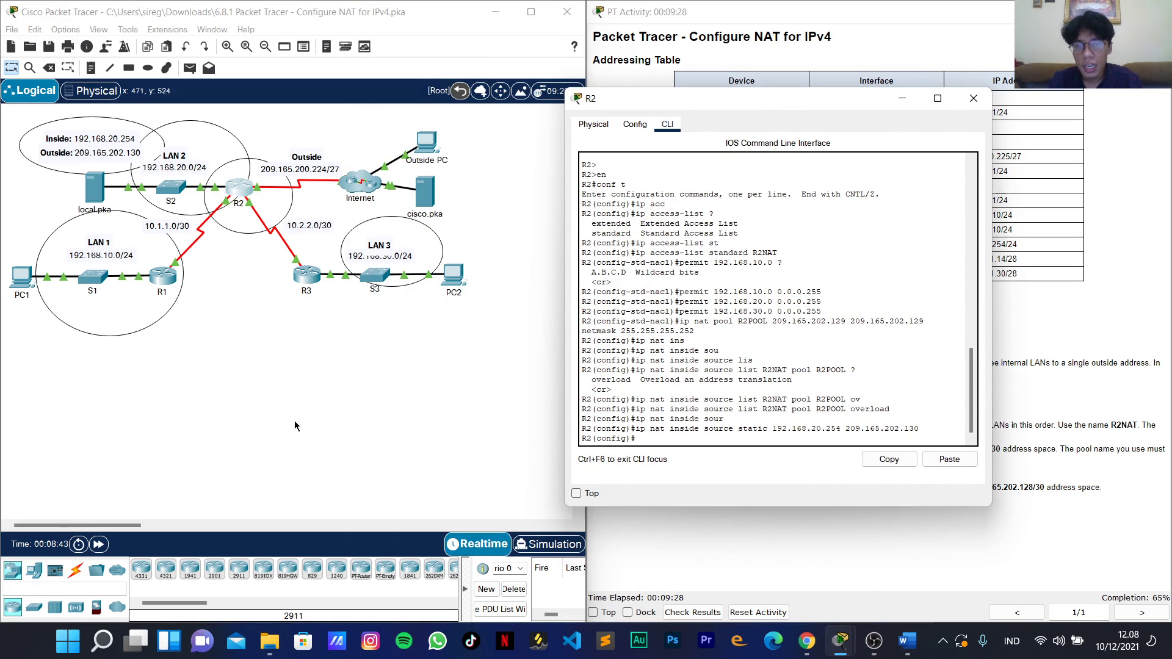
click(211, 392)
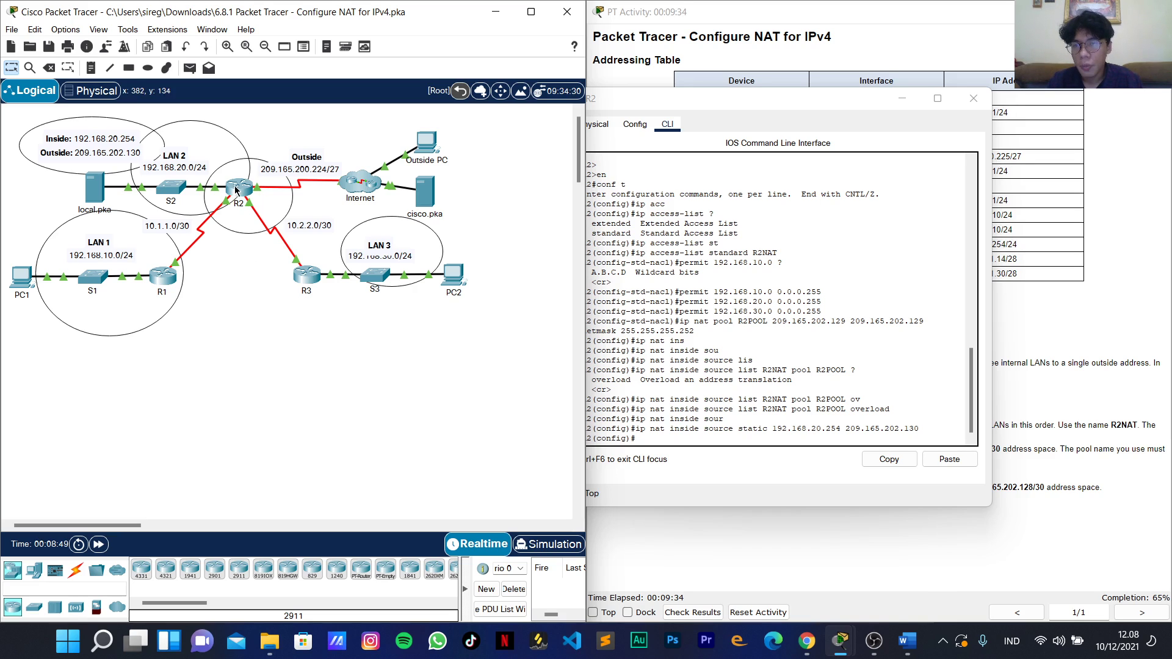
mouse_move(236, 189)
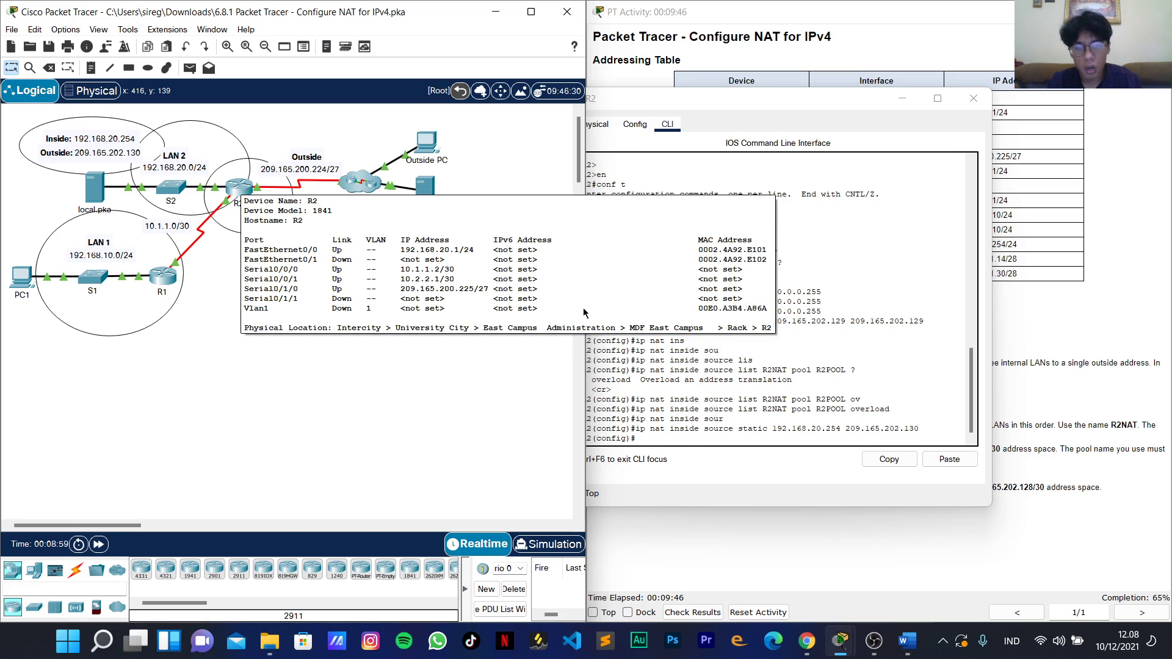
Configure R2's interface f0/0 as a NAT inside interface with ip nat inside.
click(649, 429)
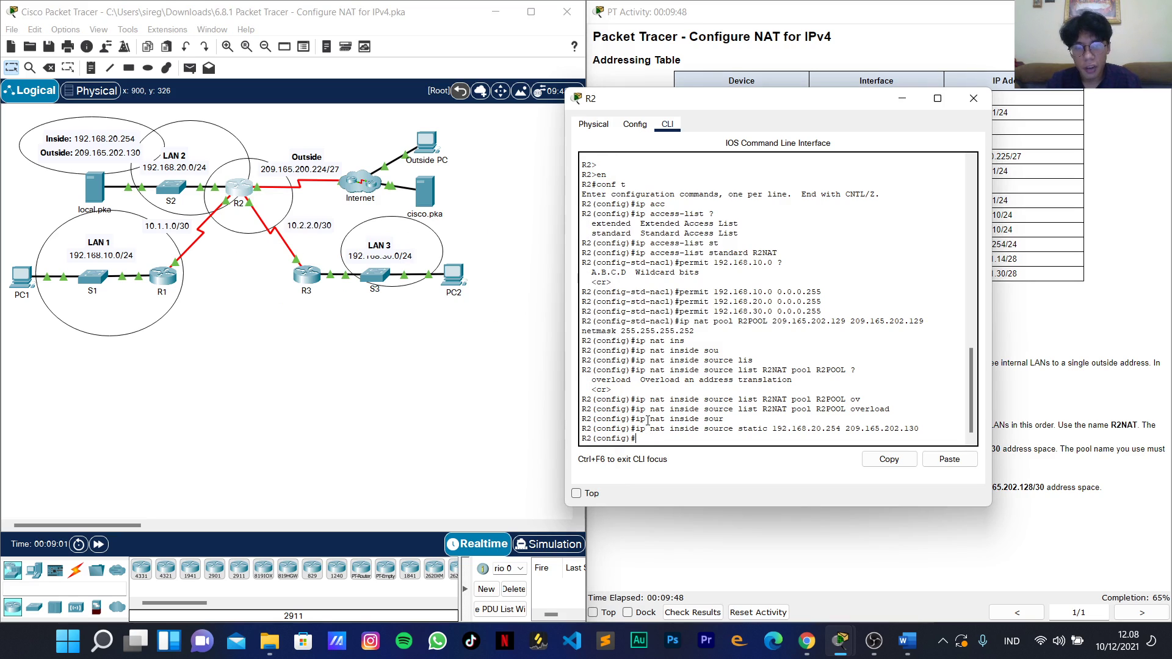
text(int f0/0)
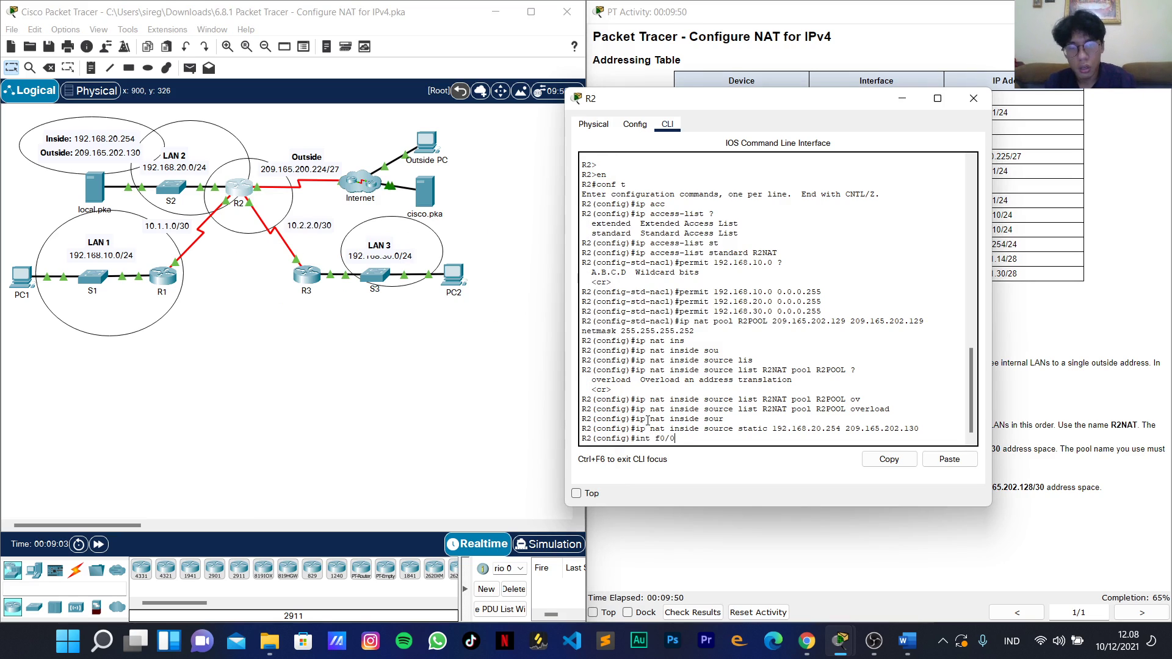
key(Return)
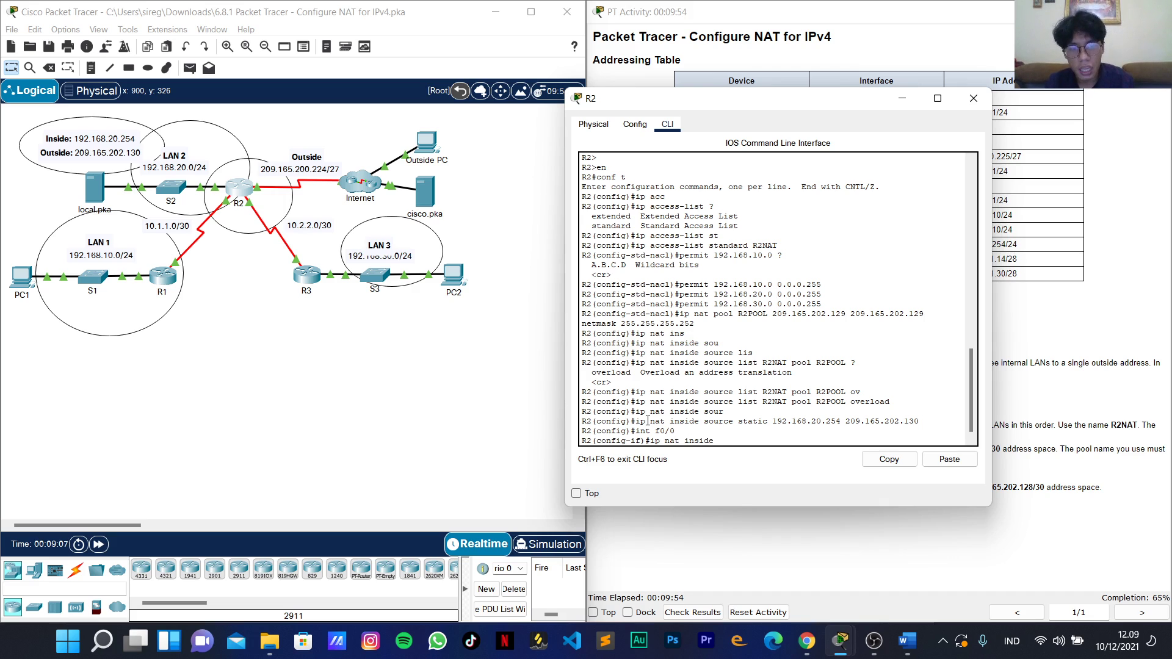
key(Return)
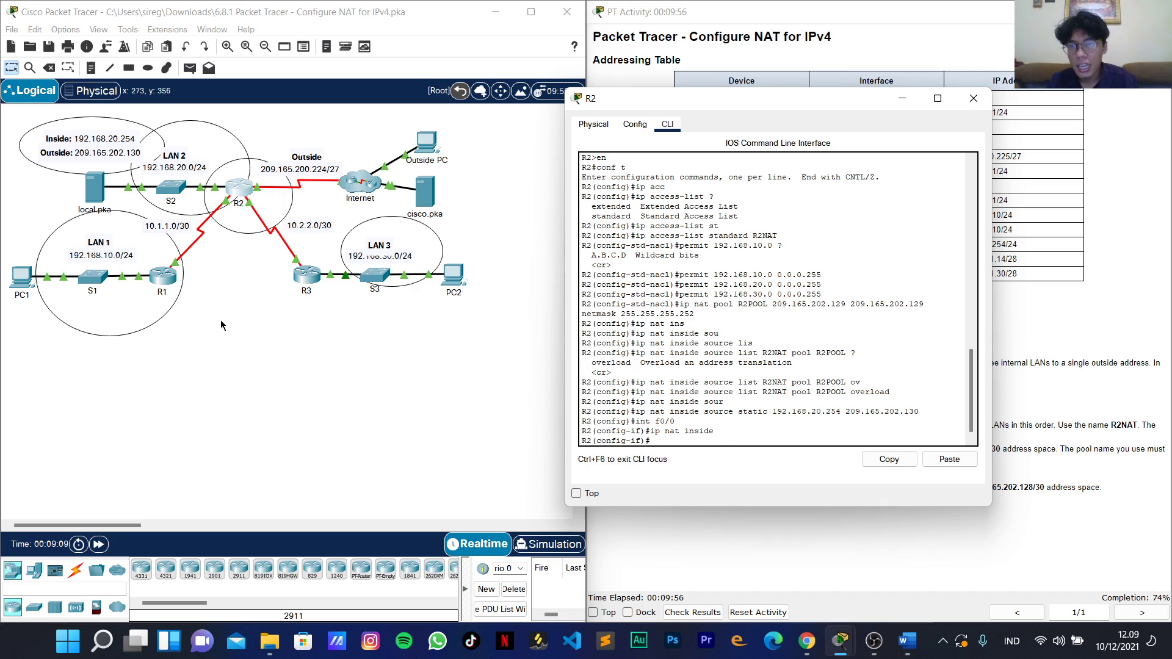
Configure R2's interface se0/0/0 as a NAT inside interface with ip nat inside.
click(243, 199)
mouse_move(242, 194)
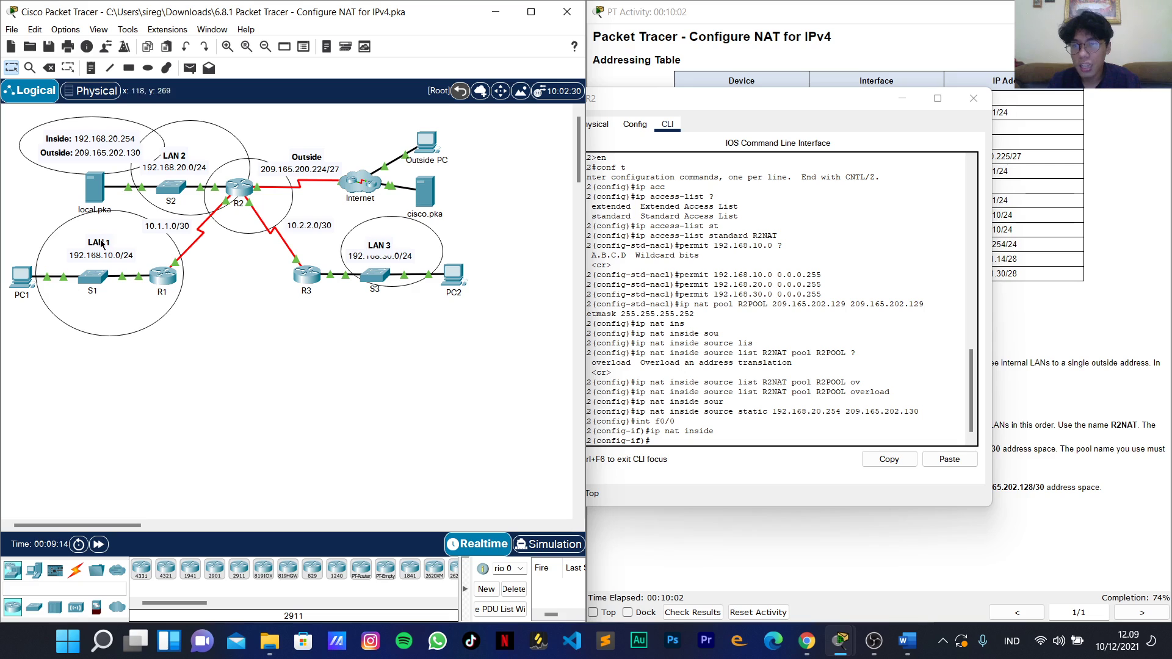
click(239, 191)
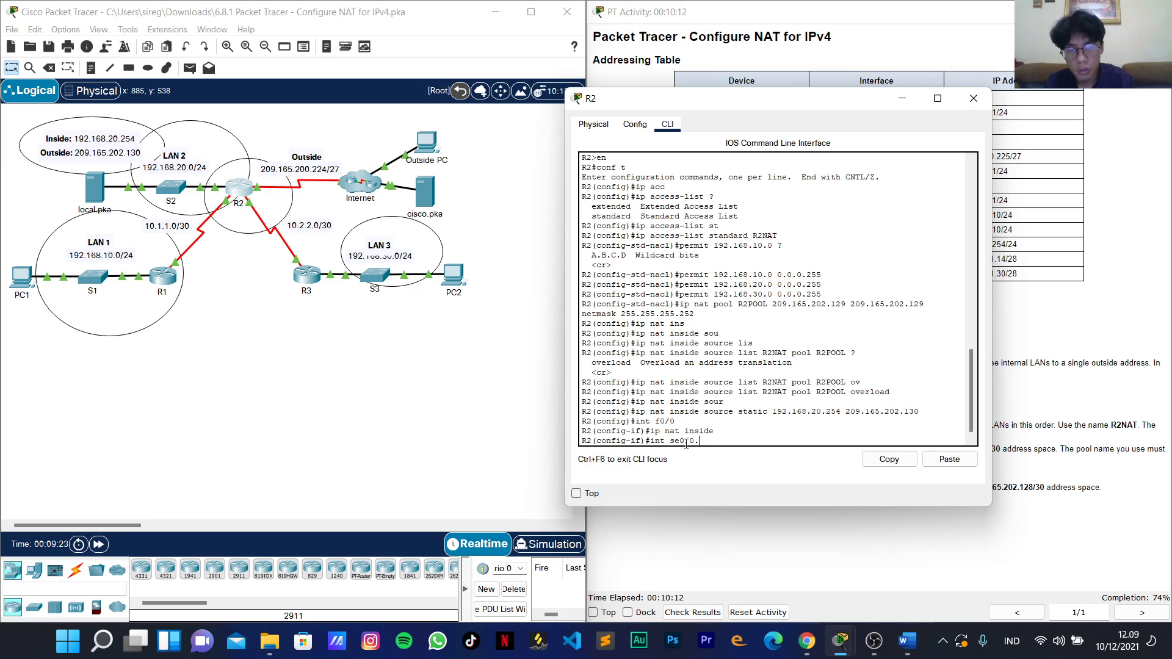
text(/)
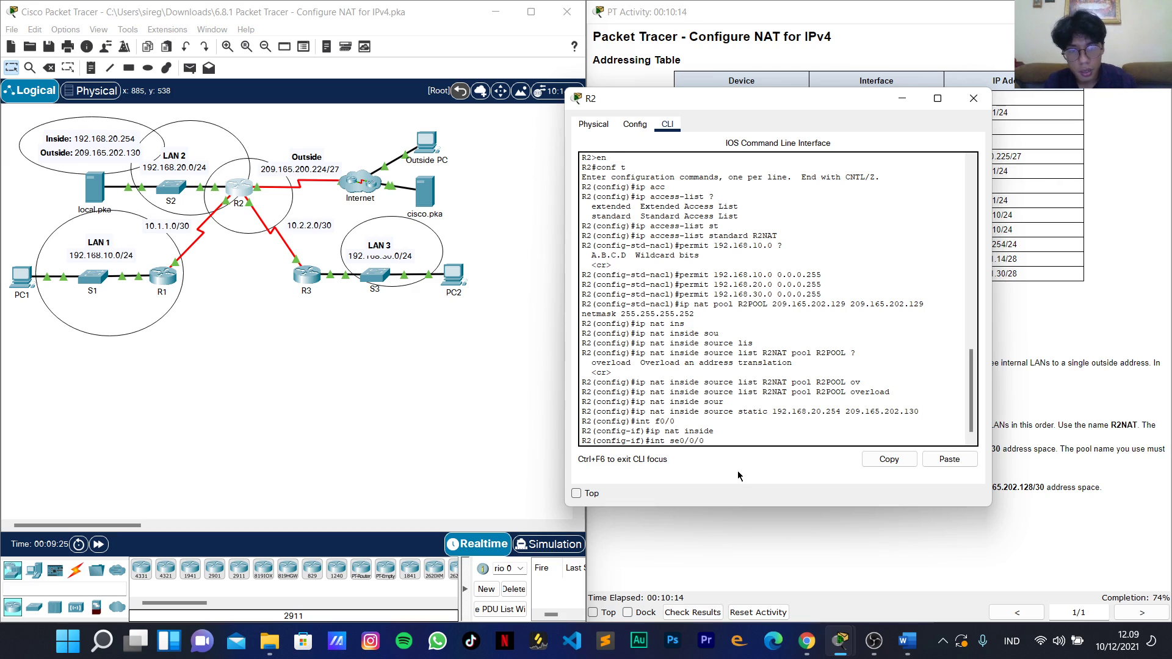
text(0)
key(Return)
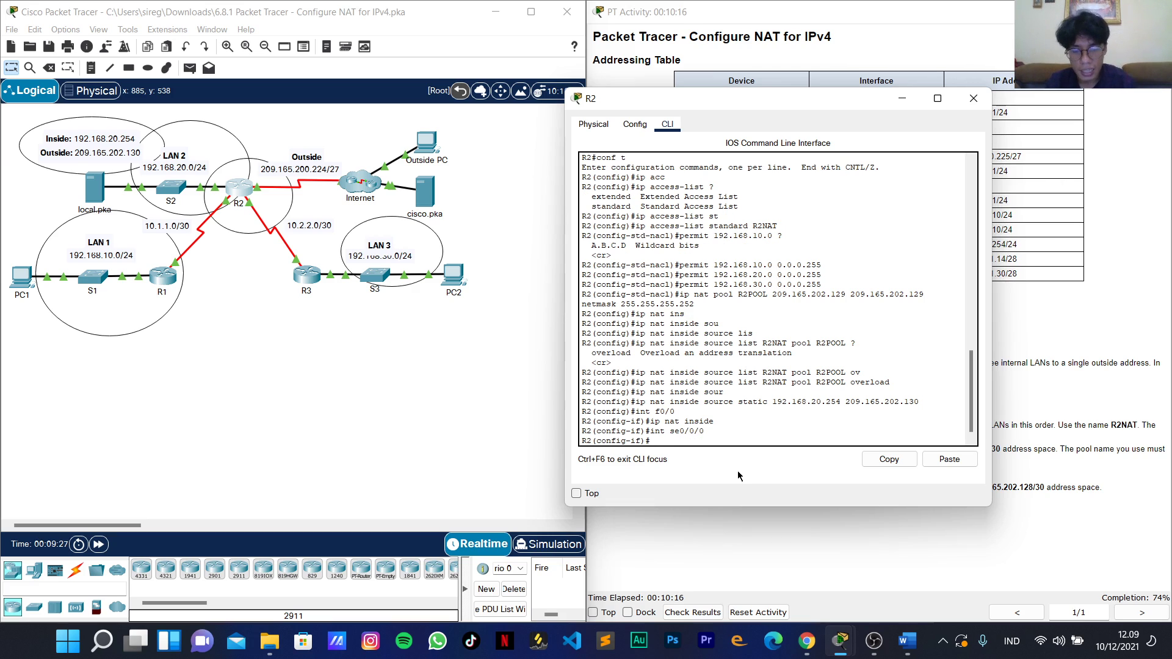
text(ip nat ins)
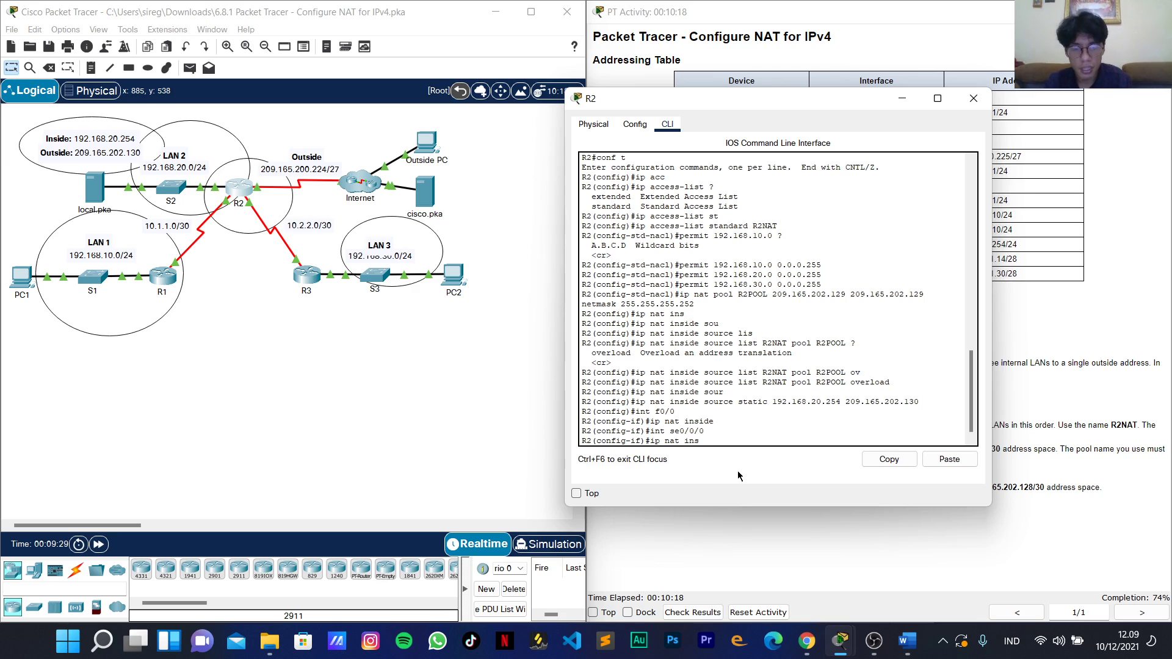
text(ide)
key(Return)
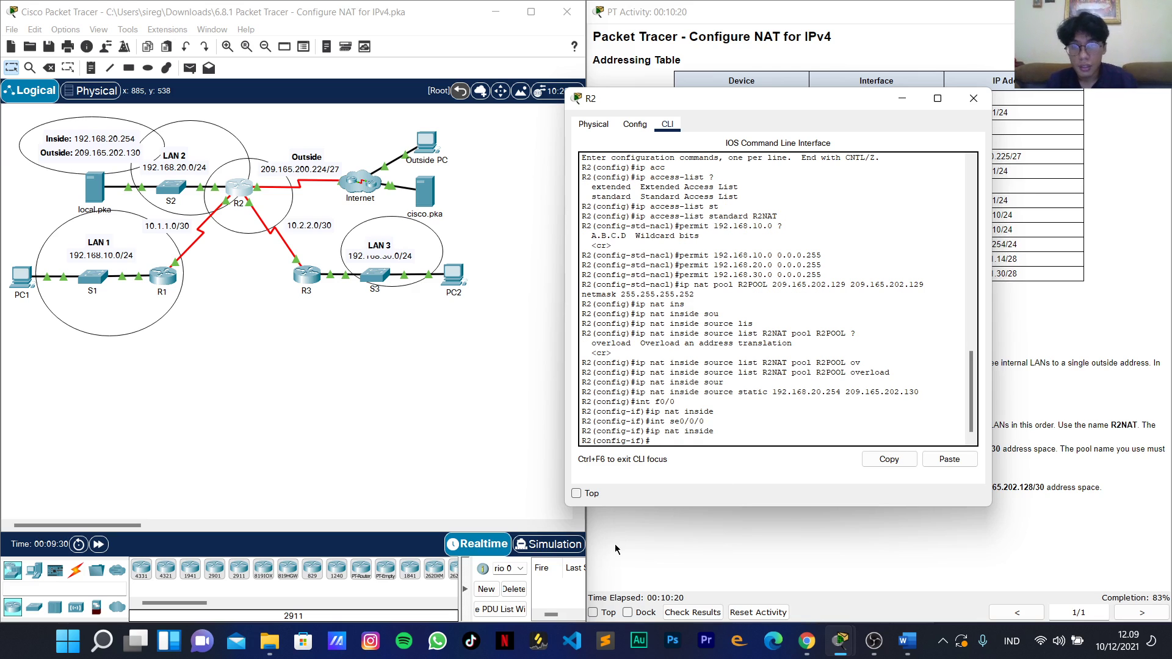
Configure R2's interface se0/0/1 toward R3 as a NAT inside interface with ip nat inside.
click(198, 349)
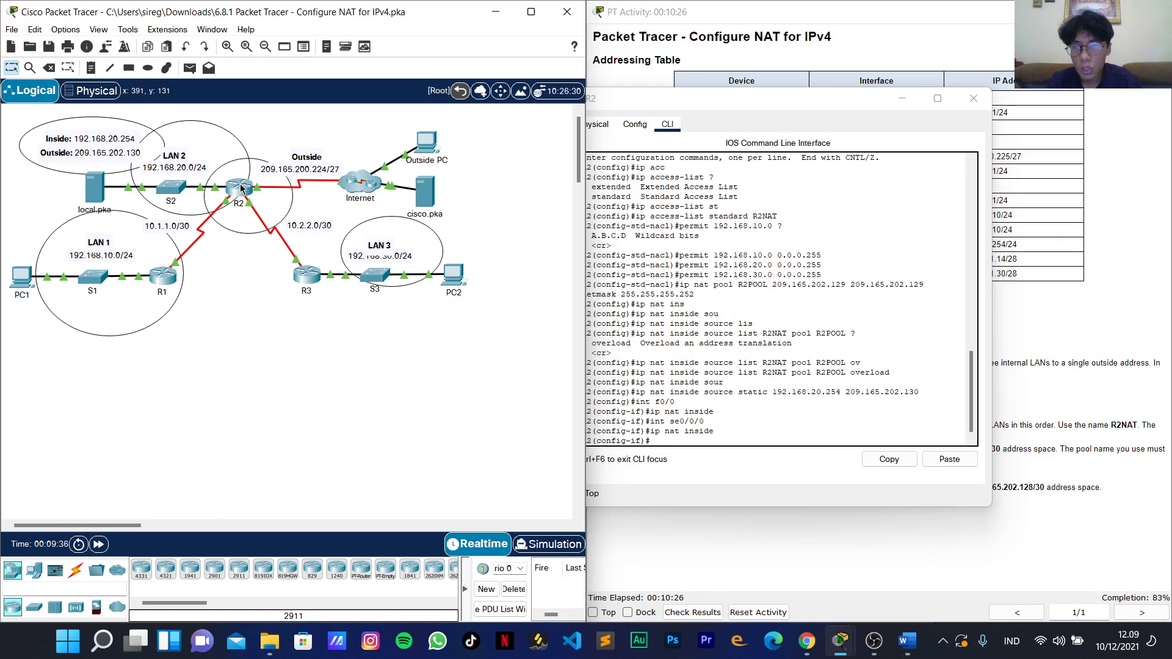
mouse_move(241, 188)
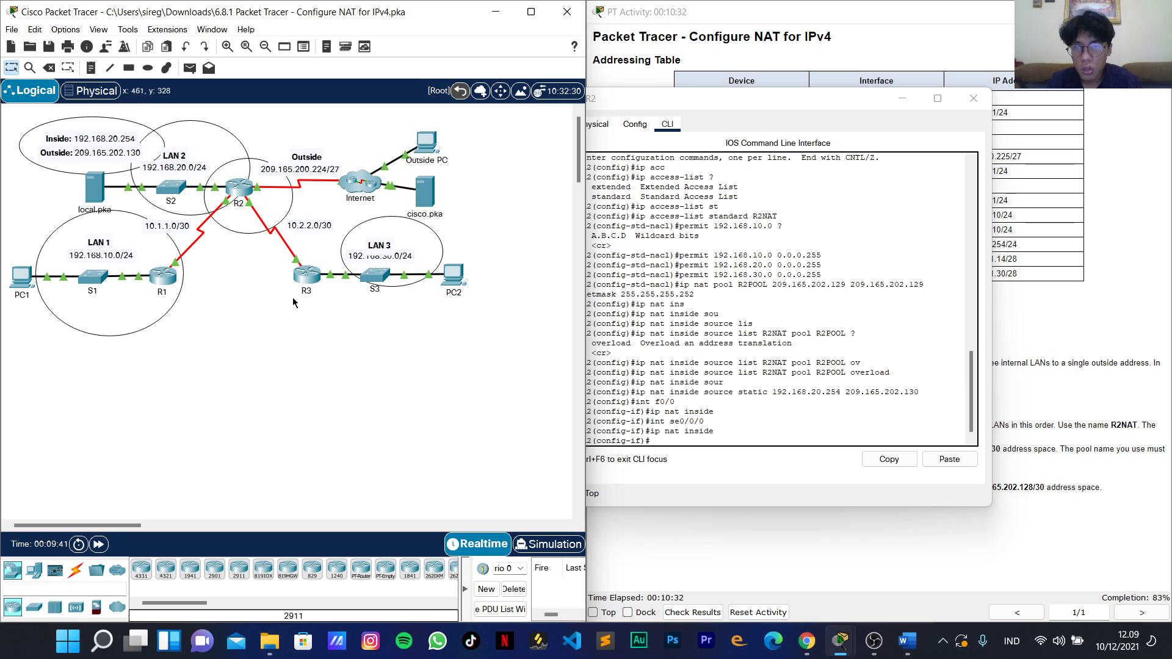
click(673, 442)
key(Up)
key(Up)
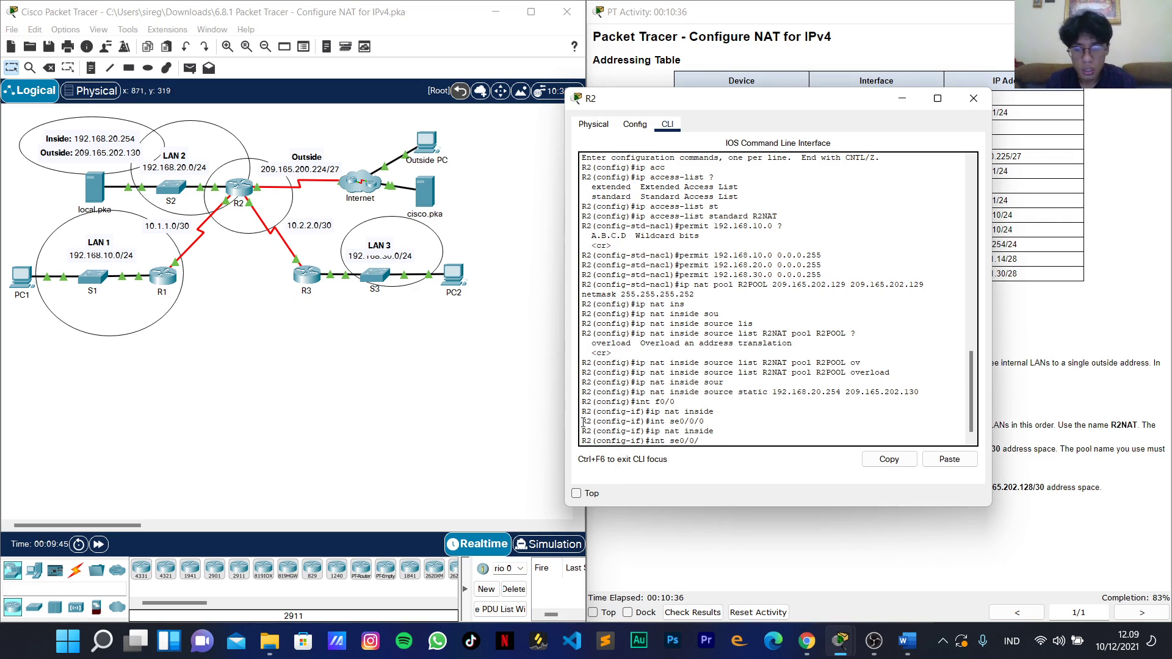
text(1)
key(Return)
key(Up)
key(Up)
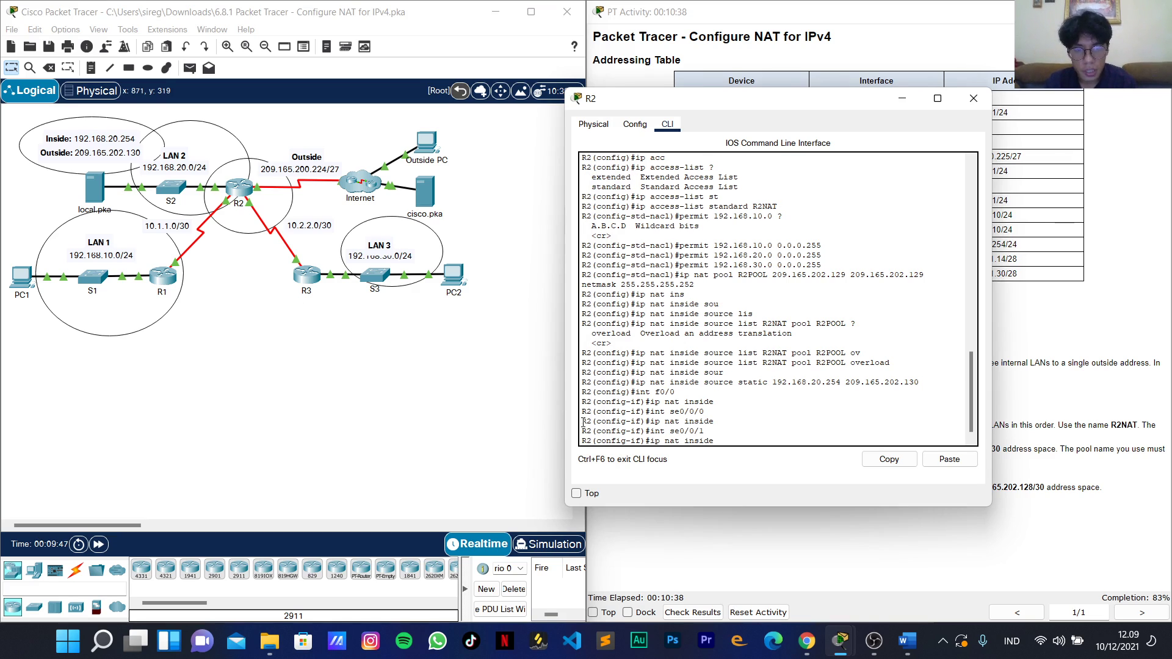
key(Return)
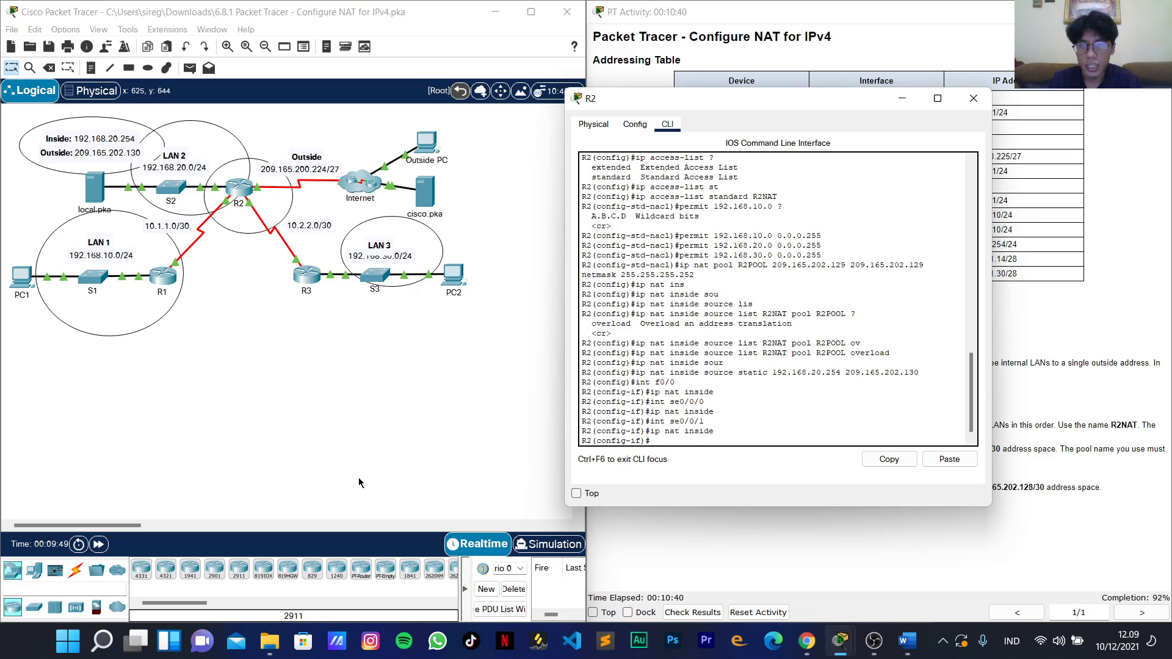
Look up R2's internet-facing serial port and configure interface se0/1/0 as the NAT outside interface with ip nat outside.
click(315, 394)
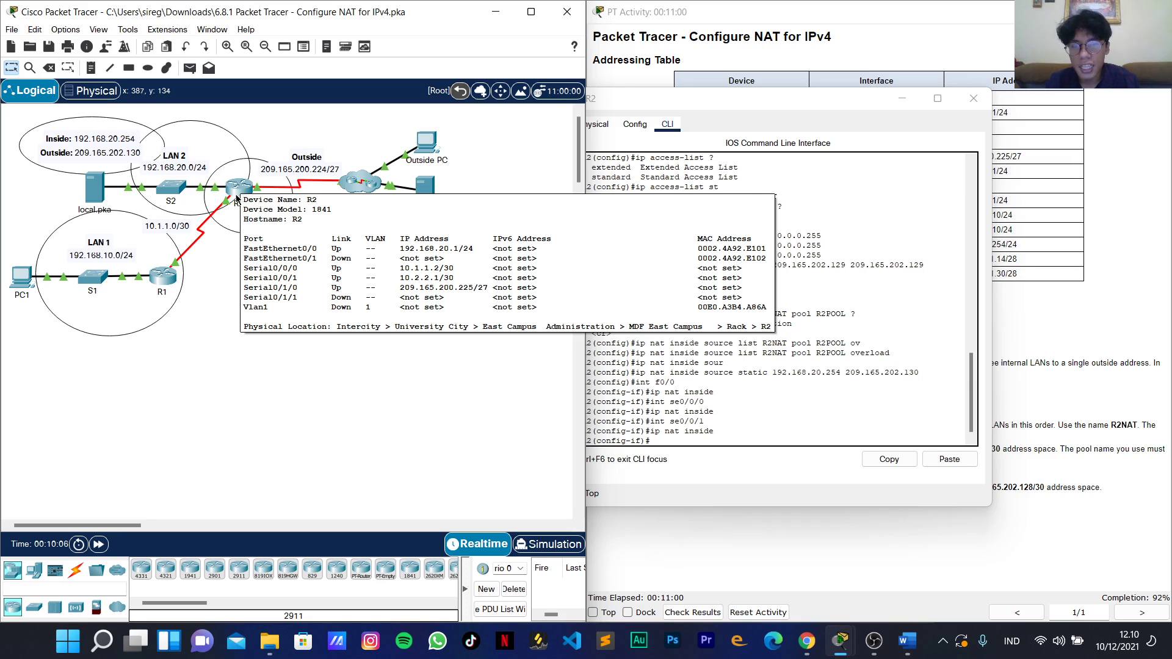
click(681, 439)
text(i)
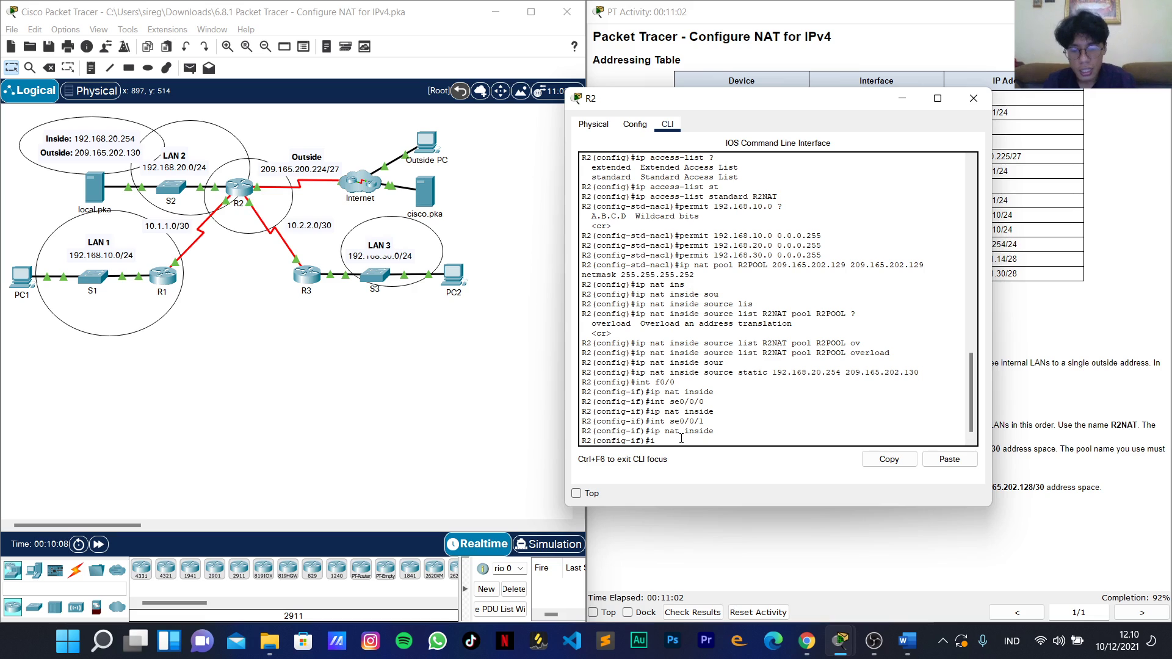
text(nt se)
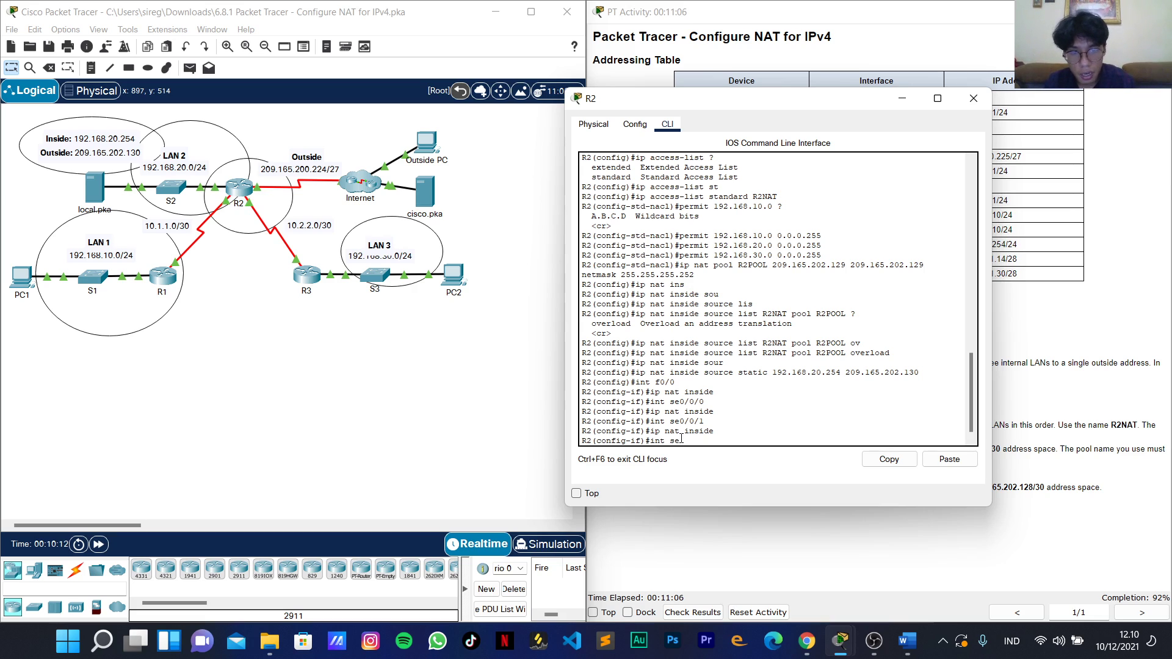
text(0/1/0)
key(Return)
text(ip nat inside)
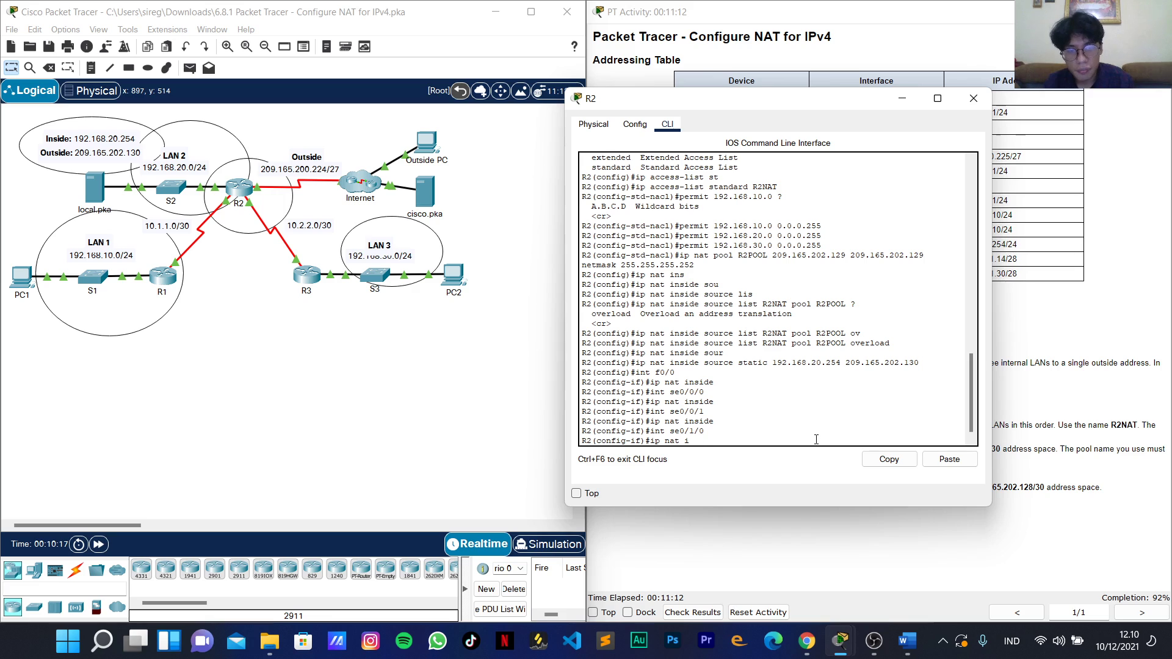
key(BackSpace)
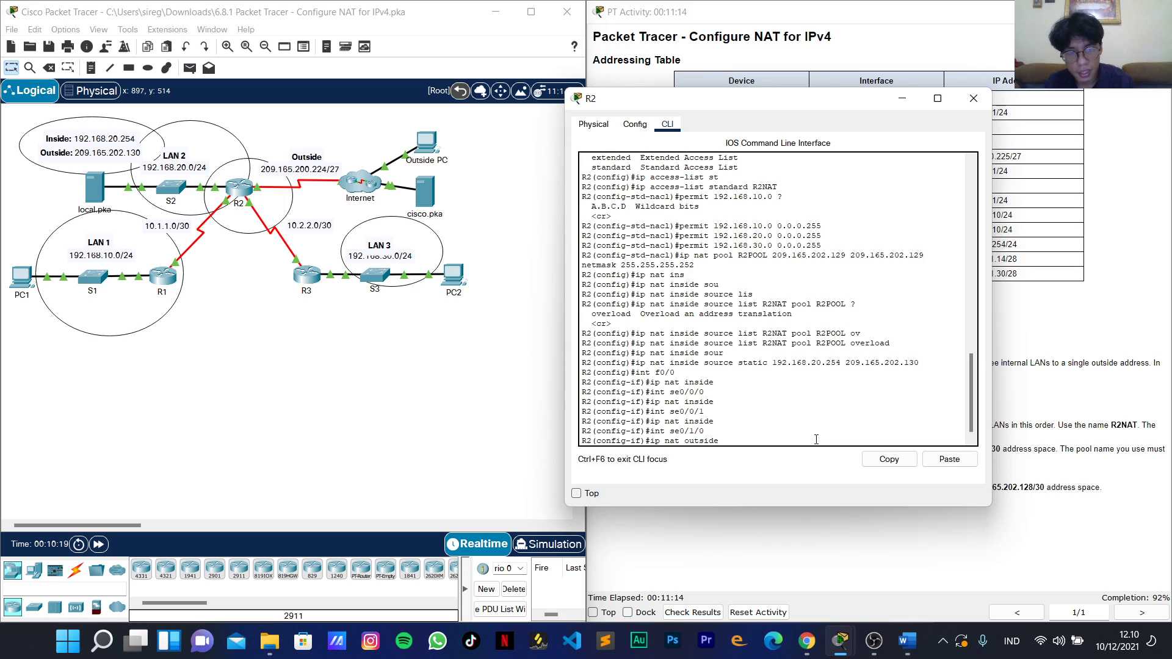
text(outside)
key(Return)
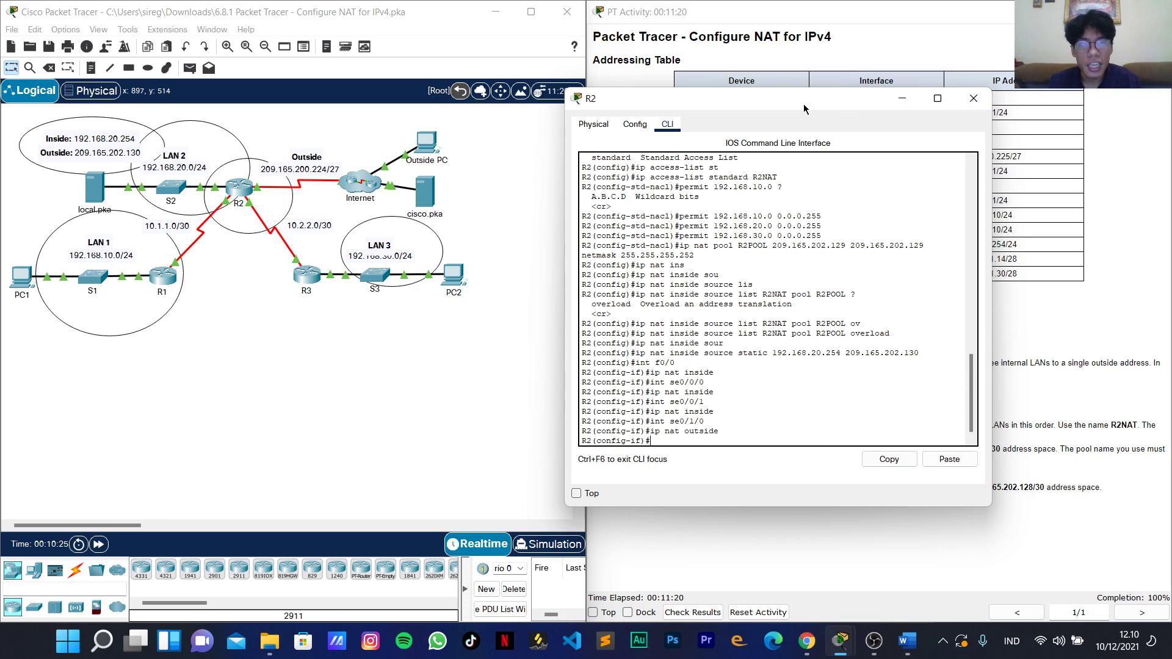
Close R2's window and maximize the topology window.
drag(886, 99, 728, 104)
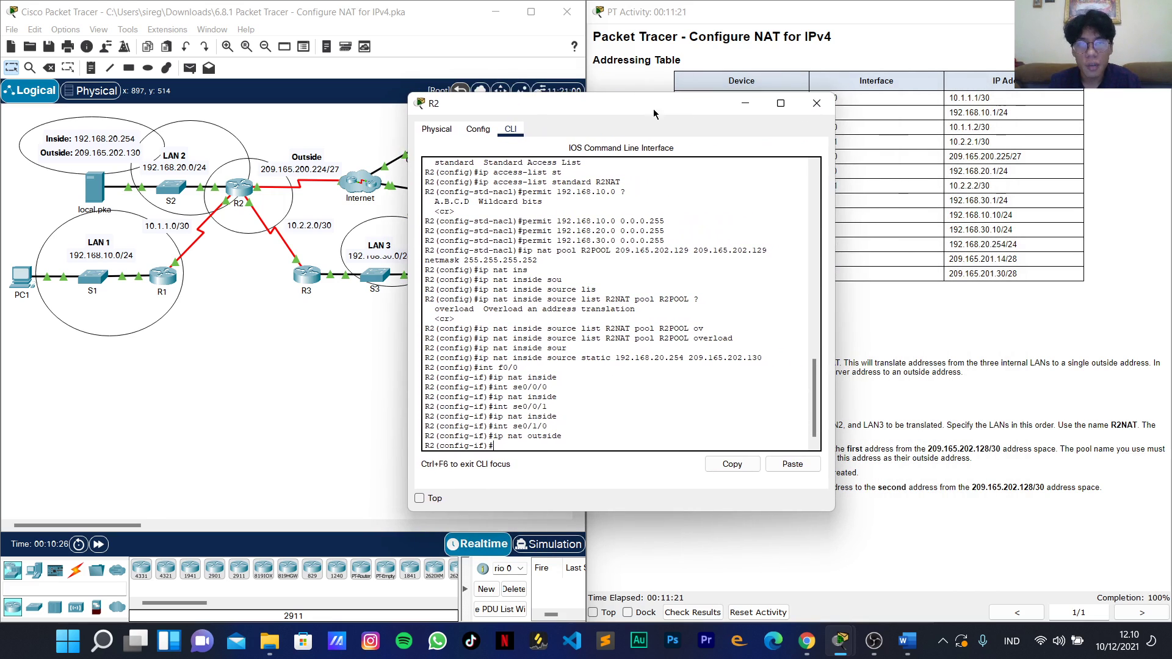
click(817, 103)
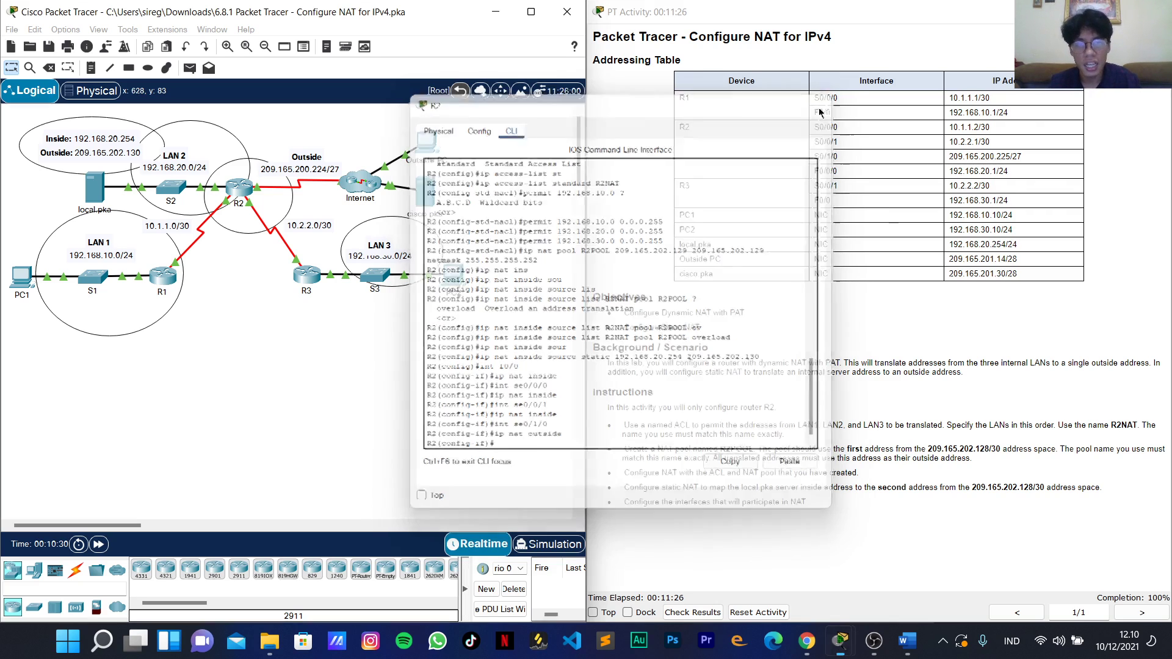
click(534, 11)
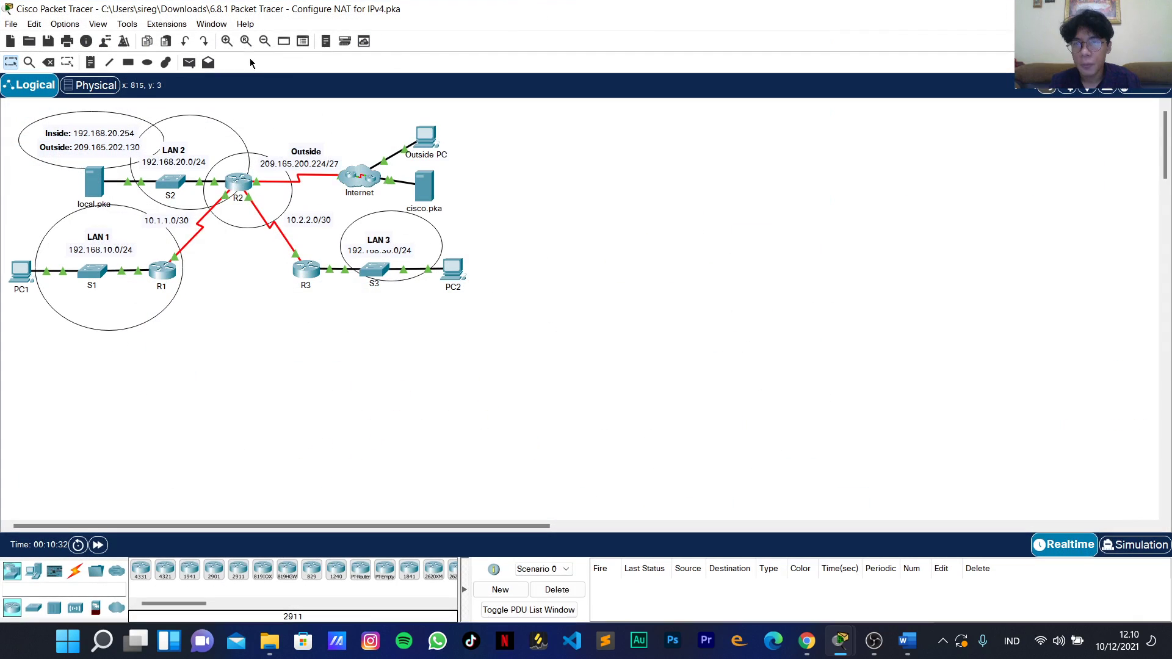
Test connectivity by sending simple PDUs from PC1 to router R1 and from PC1 to router R2.
click(189, 62)
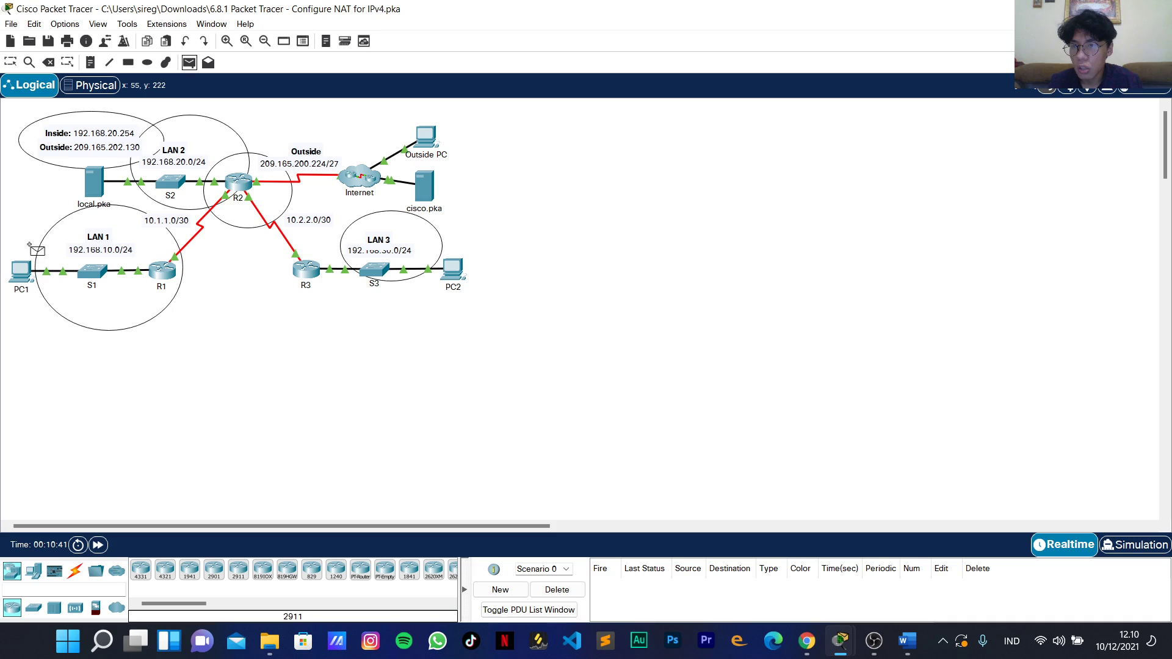
click(22, 271)
click(162, 270)
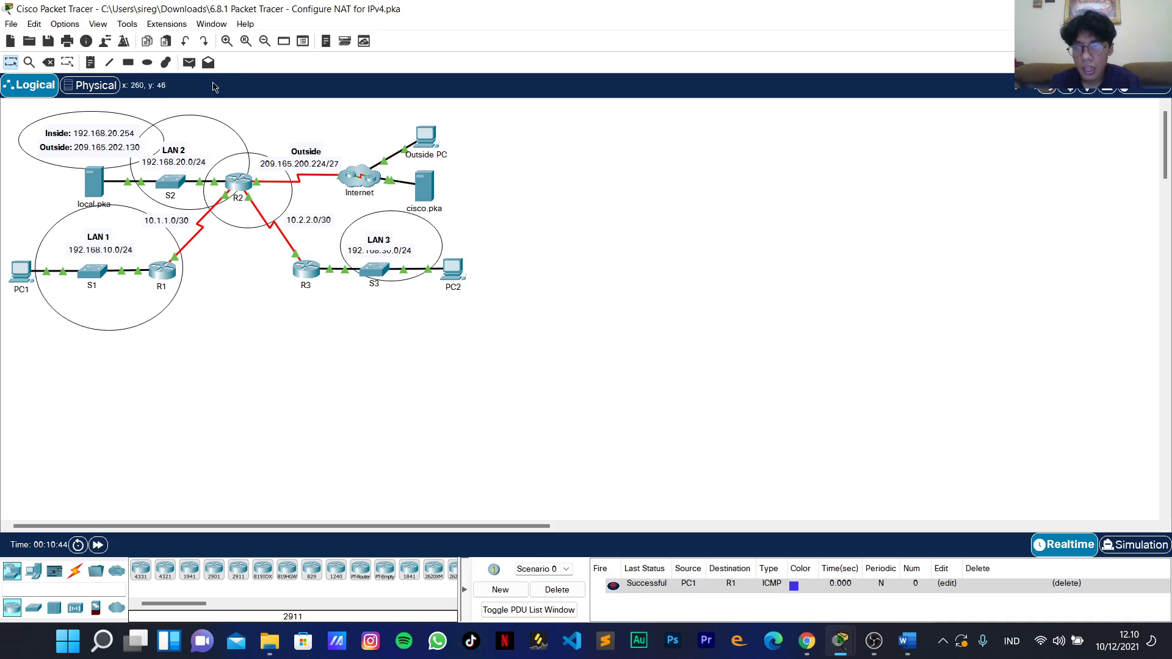
click(189, 62)
click(22, 273)
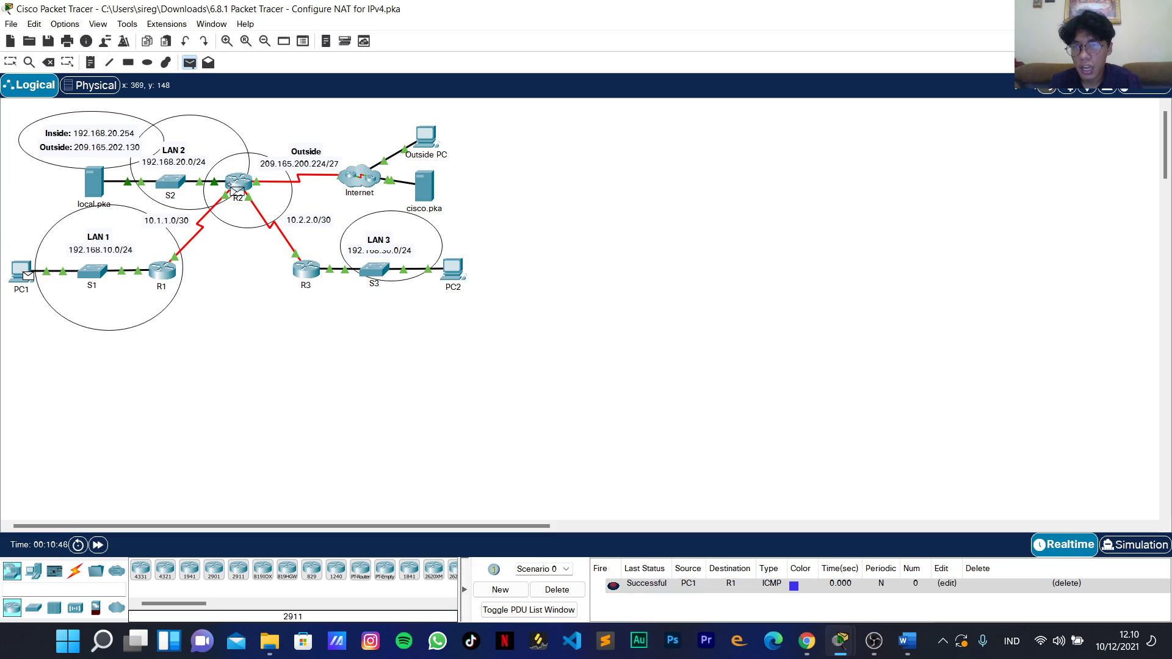
click(238, 181)
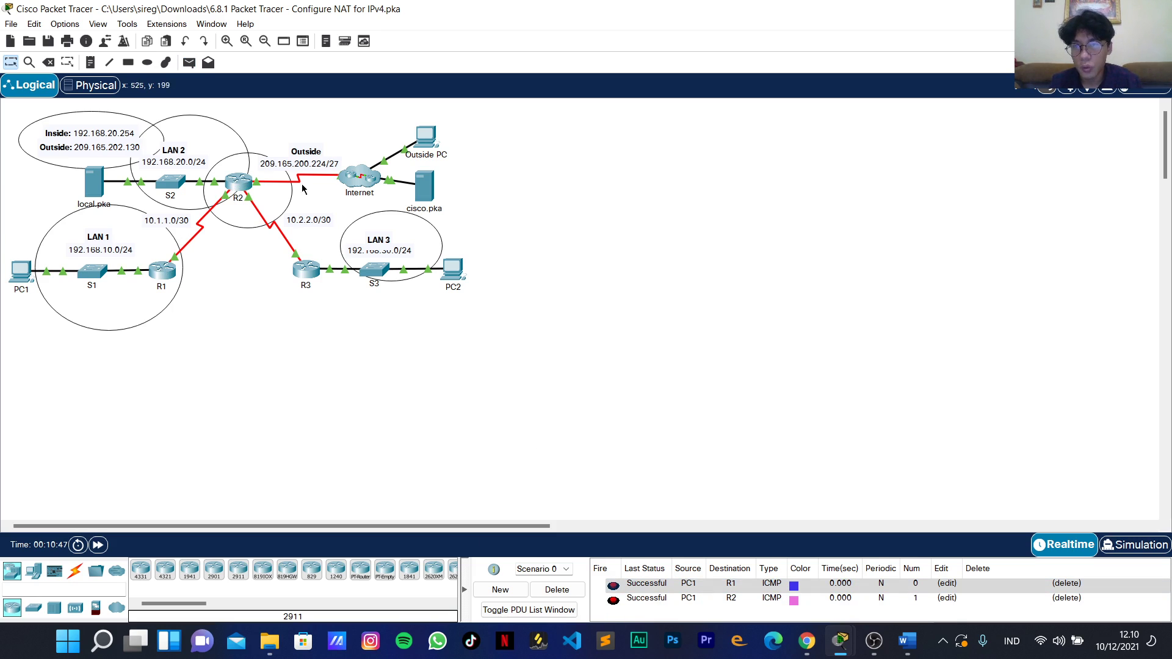
Send a simple PDU from PC1 to the local.pka server and check its delivery status.
click(189, 63)
click(22, 273)
click(85, 174)
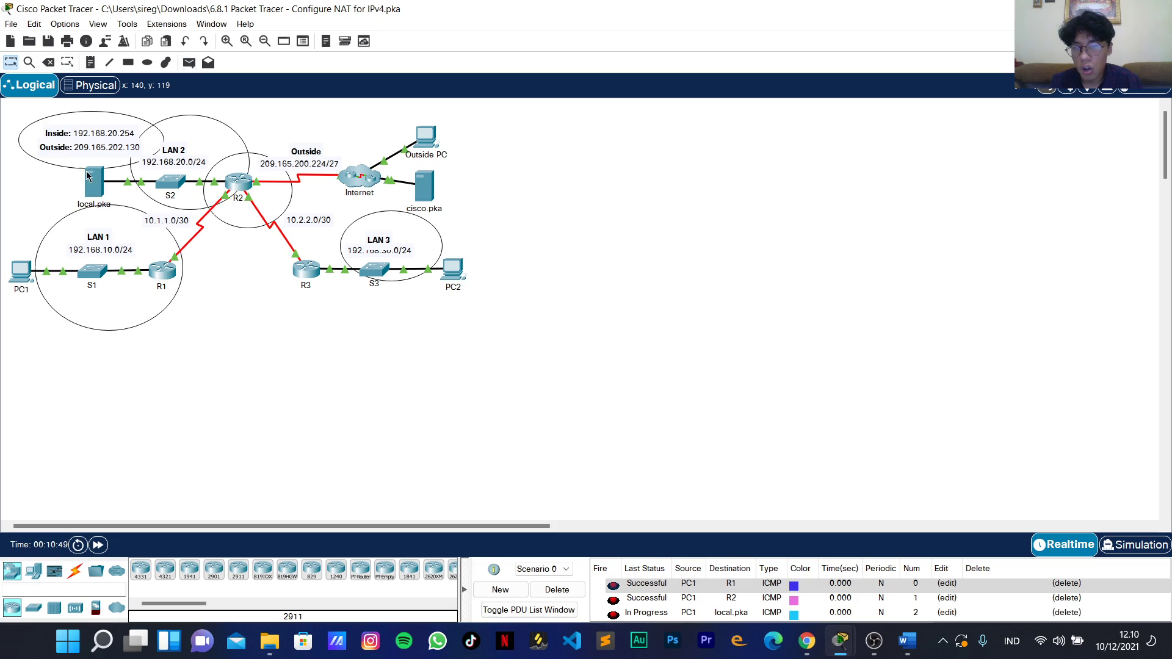
scroll(613, 614, down, 1)
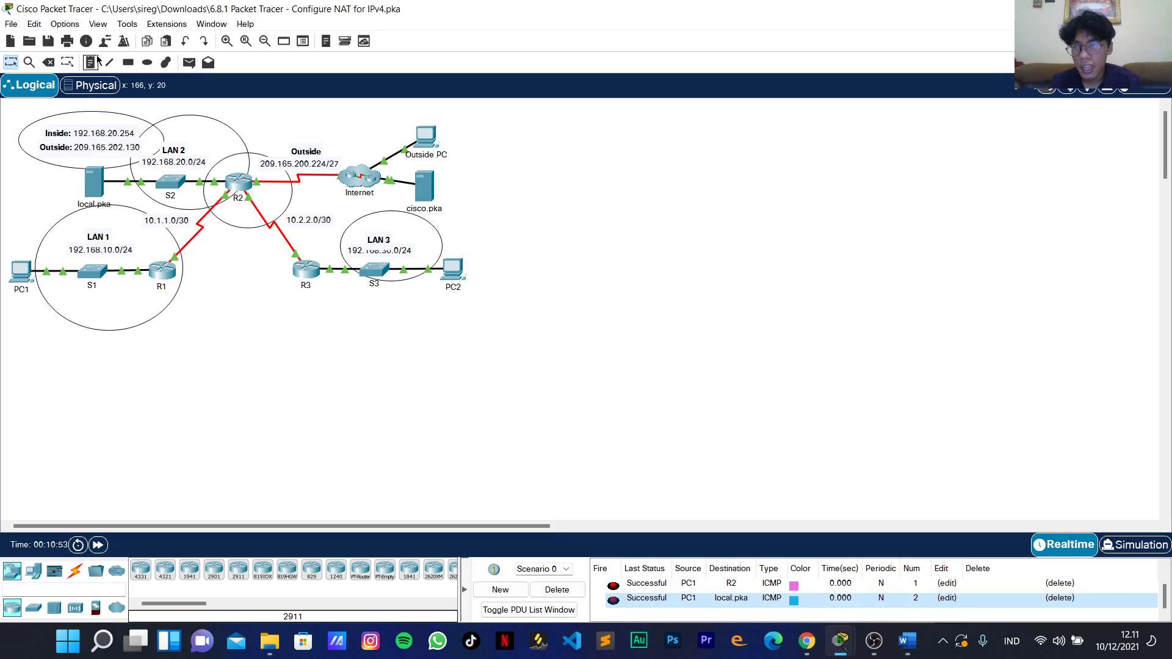
Send a simple PDU from PC1 to Outside PC and check its entry in the PDU list.
click(189, 63)
click(24, 267)
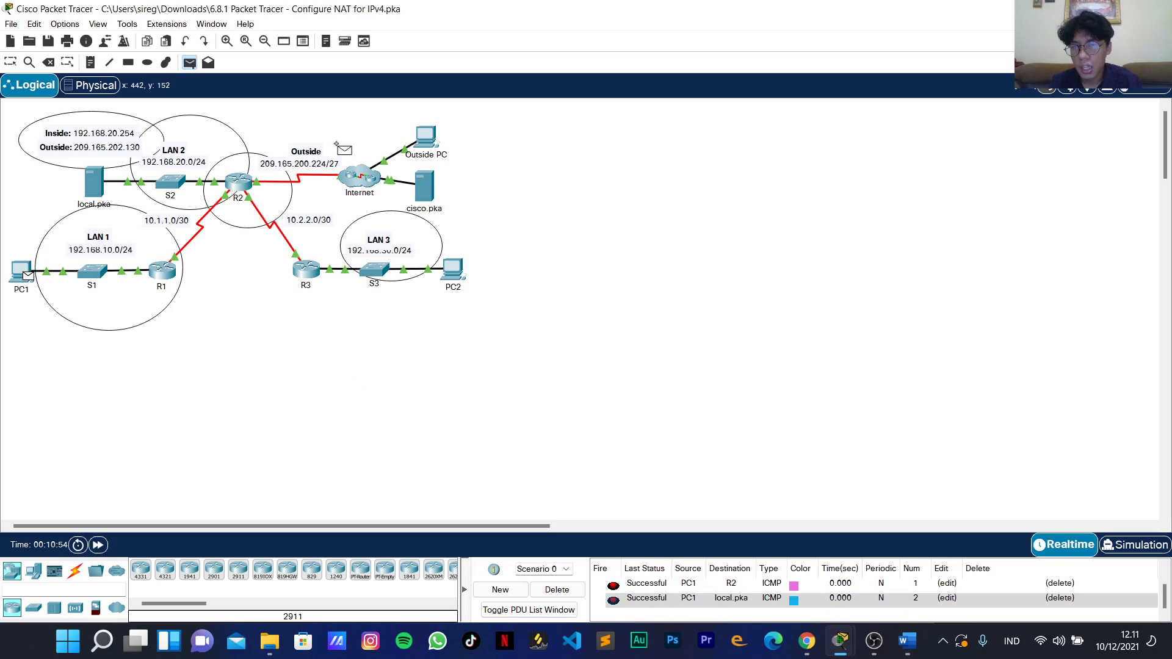
click(421, 137)
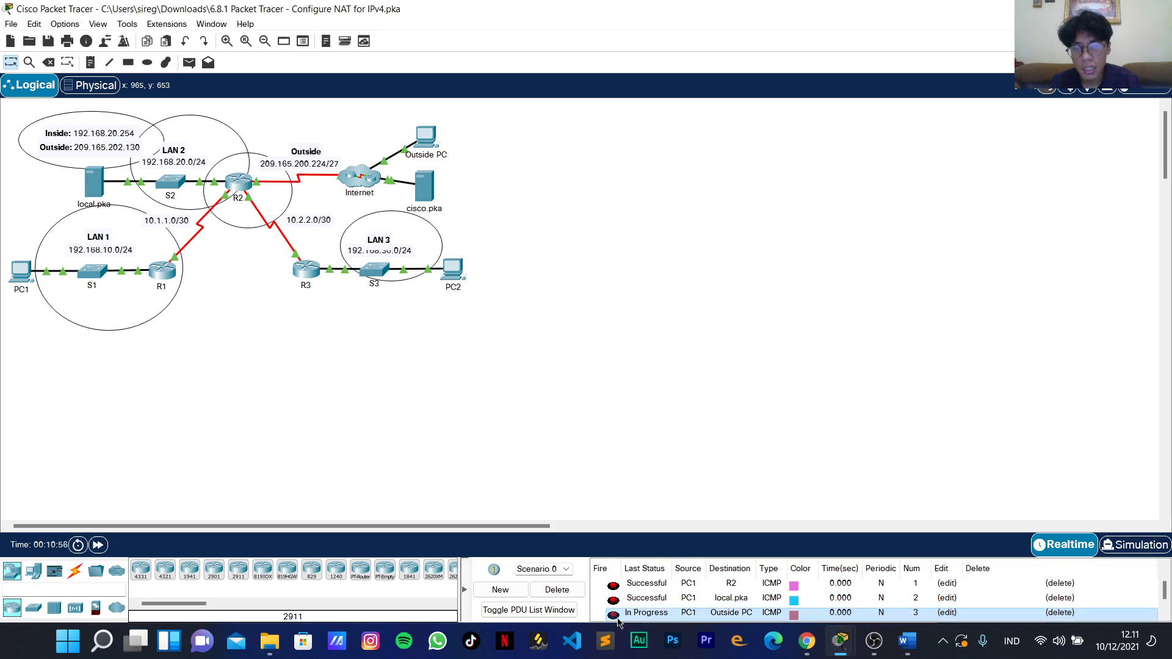
double_click(614, 585)
click(612, 601)
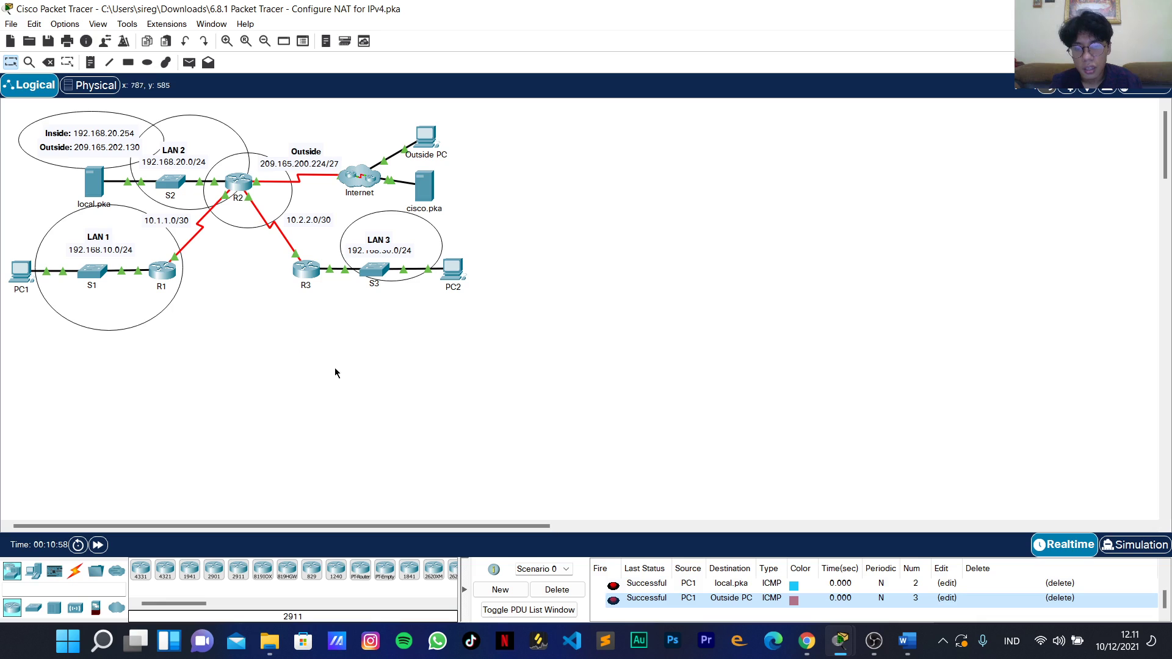
Send a simple PDU from PC1 to PC2 and fire it again from the PDU list.
click(189, 62)
click(20, 267)
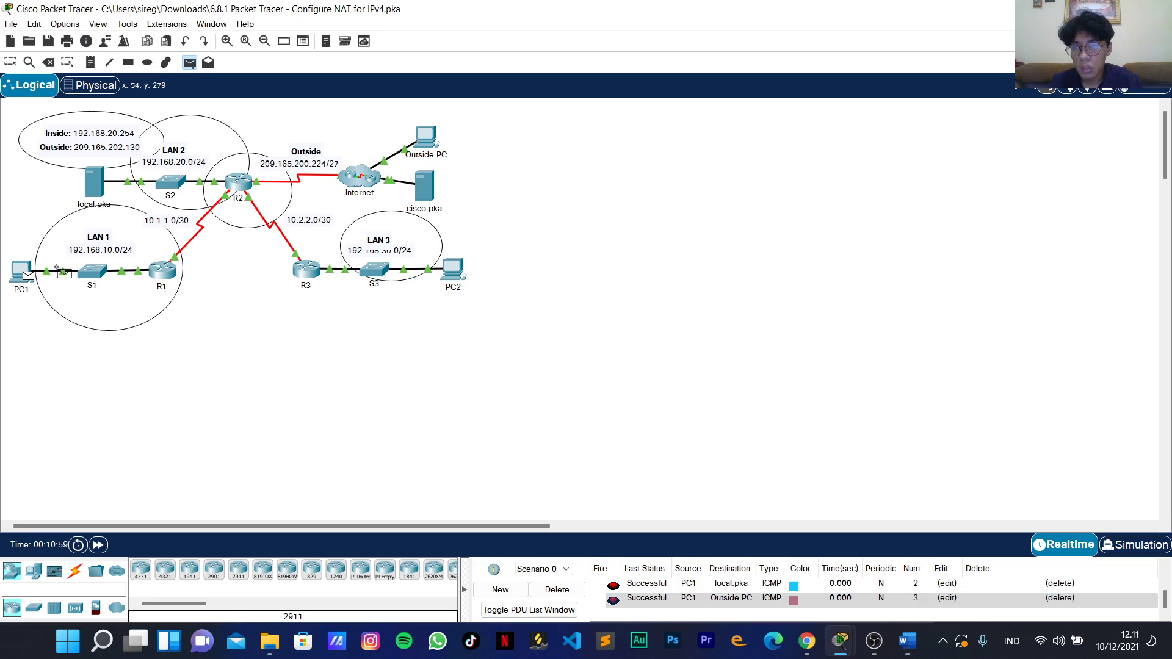
click(453, 267)
double_click(612, 614)
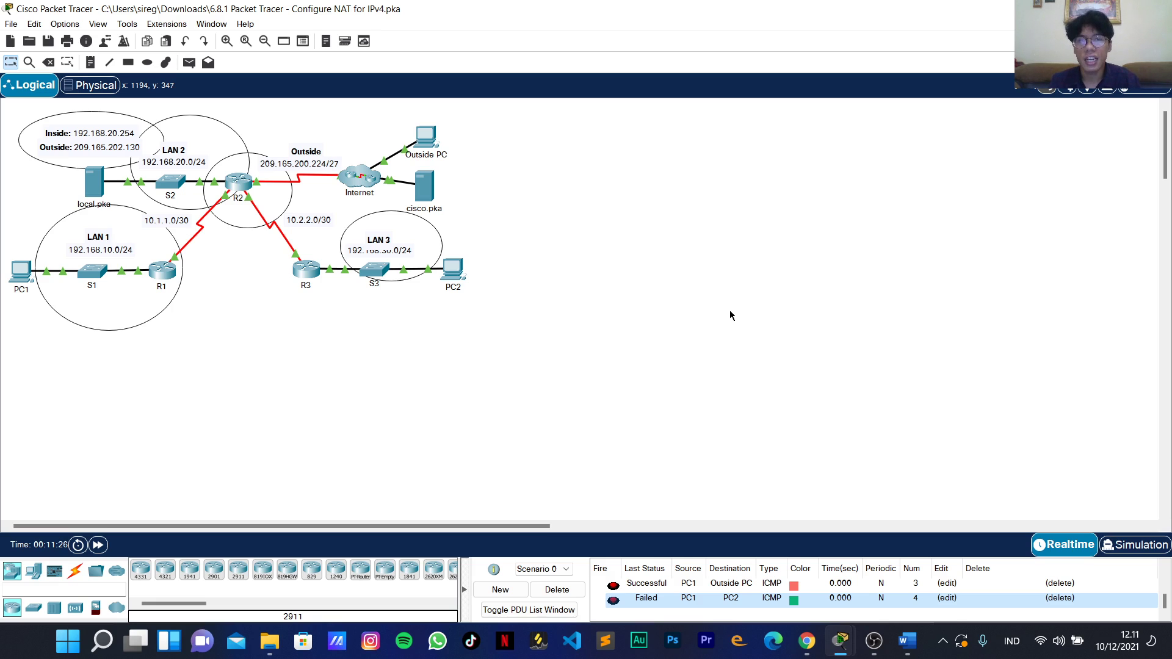
click(873, 641)
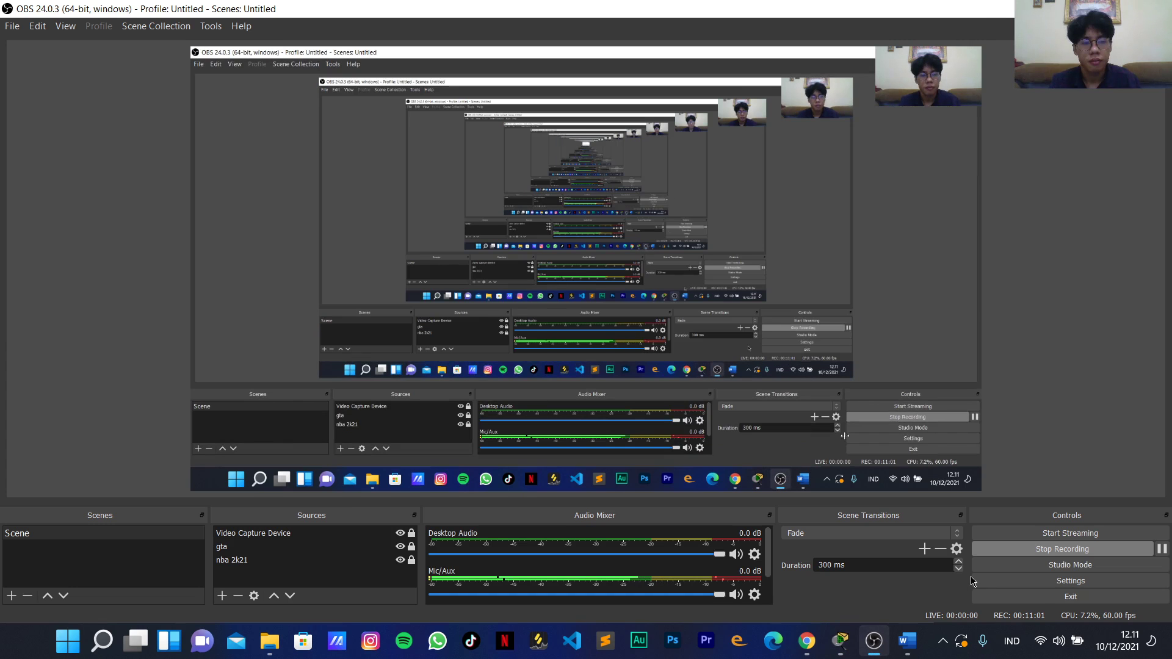